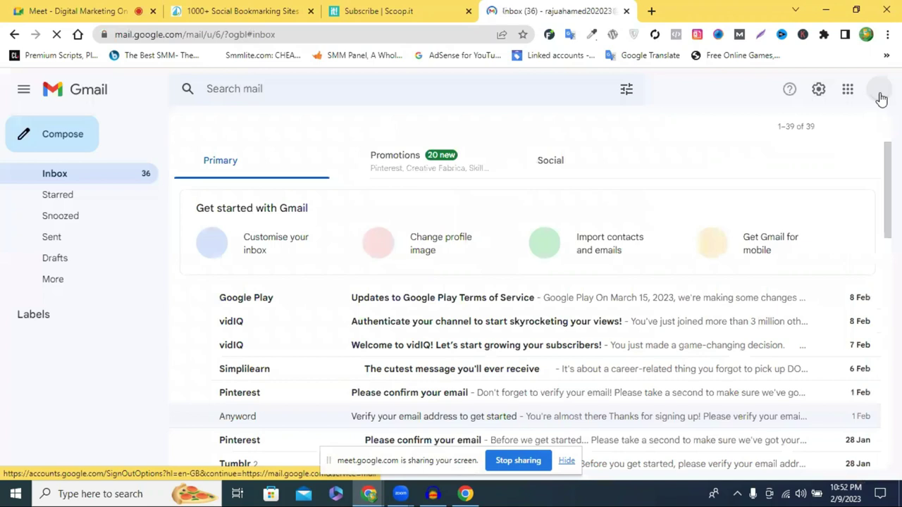
# - Copy the signed-in account's e-mail address from Gmail and paste it into the e-mail field of the Scoop.it sign-up form
pyautogui.click(879, 97)
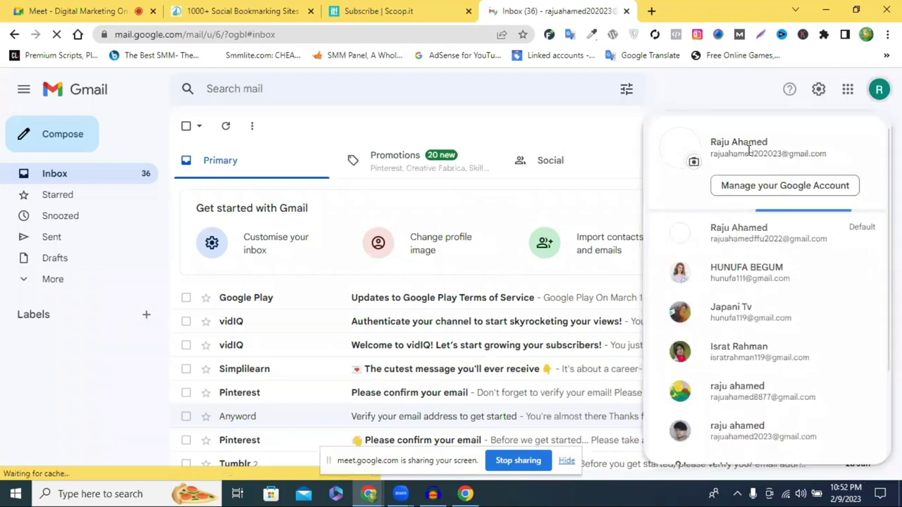
pyautogui.tripleClick(748, 151)
pyautogui.hotkey('ctrl', 'c')
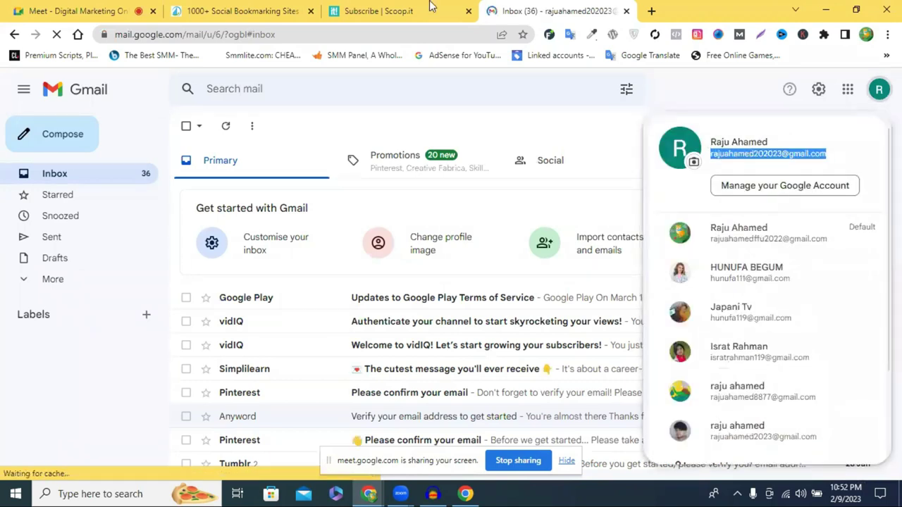
pyautogui.click(393, 8)
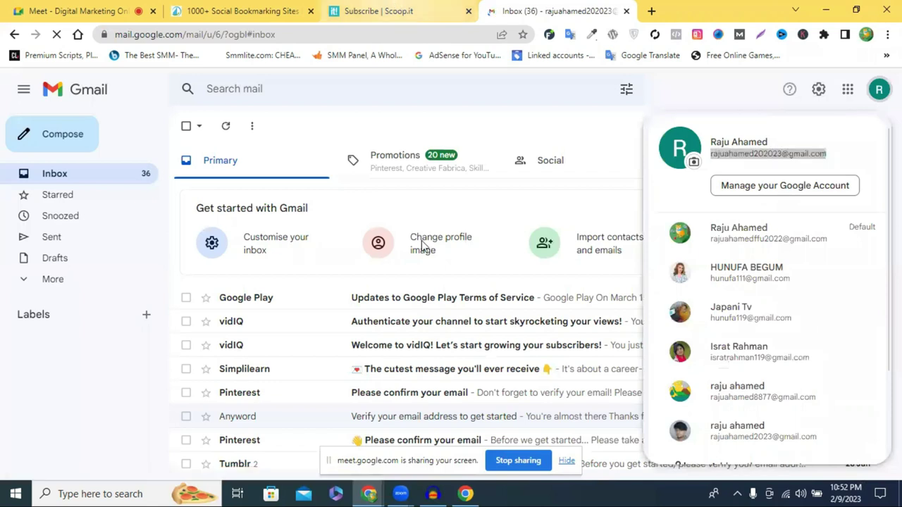
pyautogui.hotkey('ctrl', 'v')
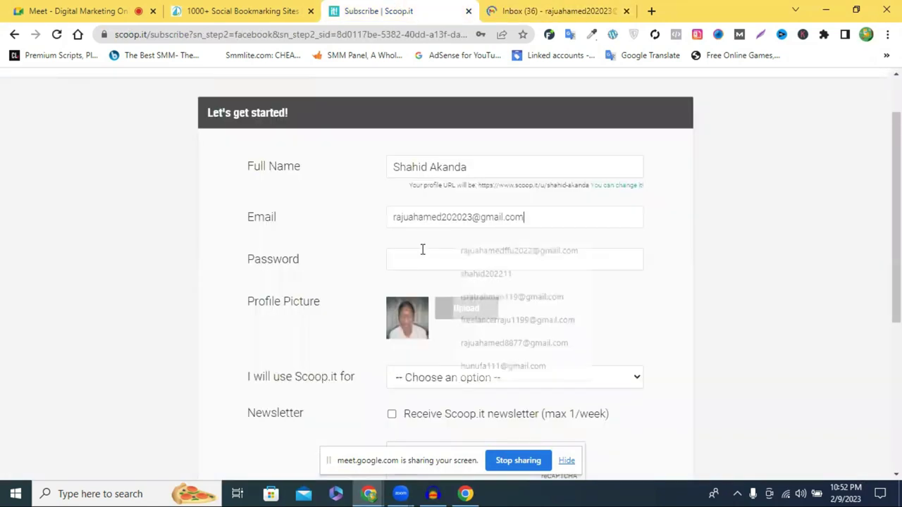
# - Enter the account password in the sign-up form and dismiss the saved password suggestions
pyautogui.click(422, 255)
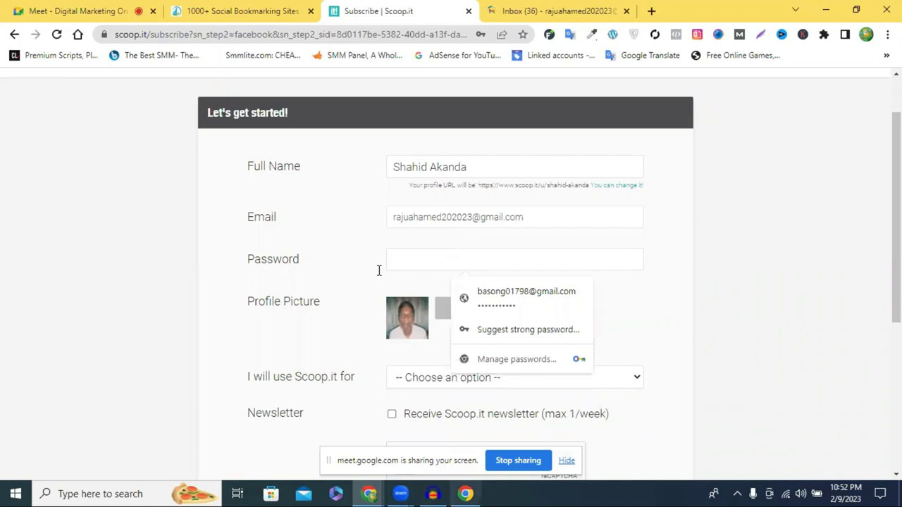
pyautogui.write('••••••••')
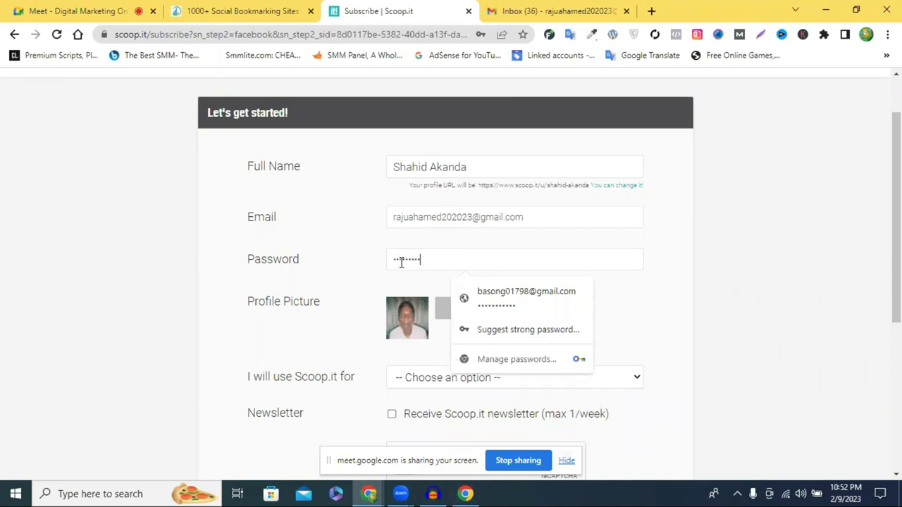
pyautogui.click(659, 276)
# - Set the intended use of Scoop.it to Education and opt in to the weekly newsletter
pyautogui.scroll(-2, 446, 254)
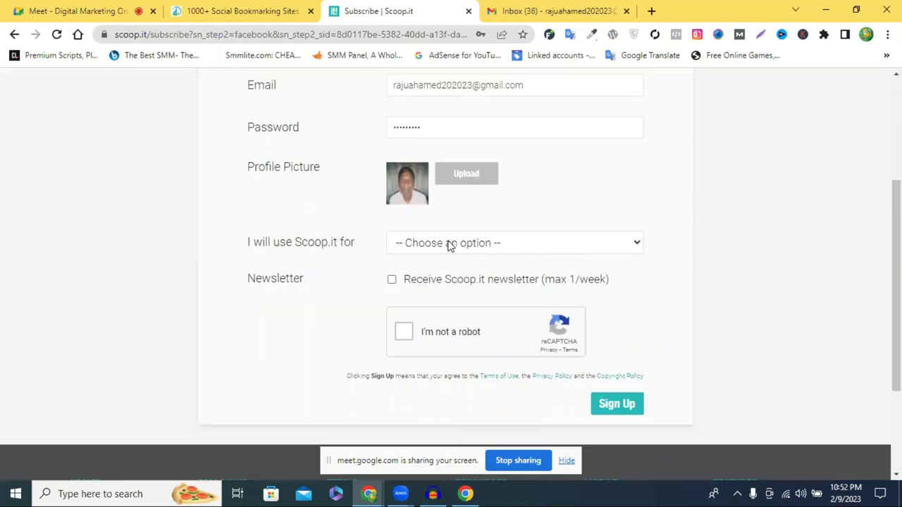
pyautogui.click(449, 244)
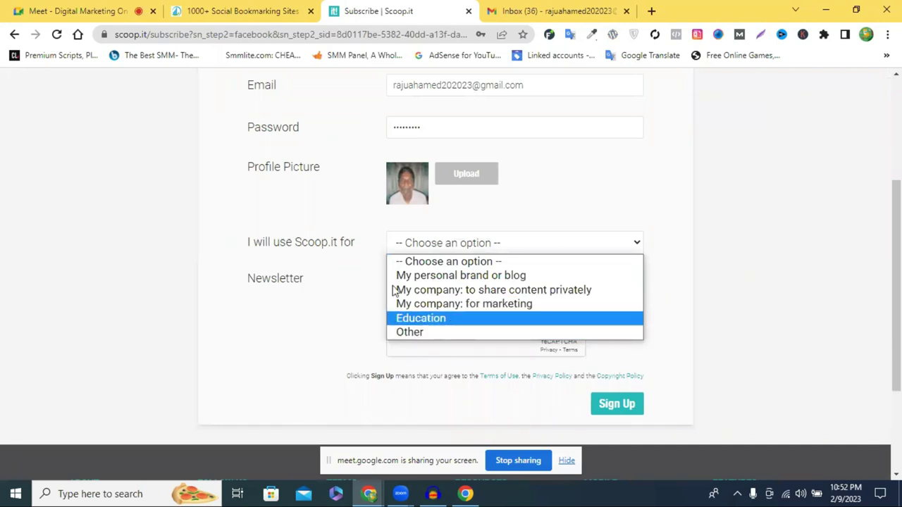
pyautogui.press('Return')
pyautogui.press('Tab')
pyautogui.press('space')
# - Start the reCAPTCHA check, mark the squares with traffic lights in the first image and verify the selection
pyautogui.click(434, 338)
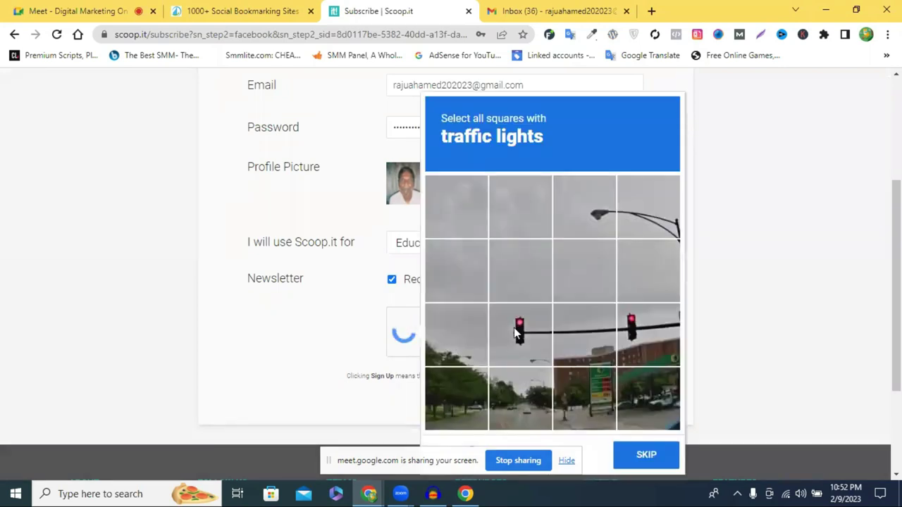
pyautogui.click(518, 332)
pyautogui.click(599, 225)
pyautogui.click(639, 205)
pyautogui.click(648, 331)
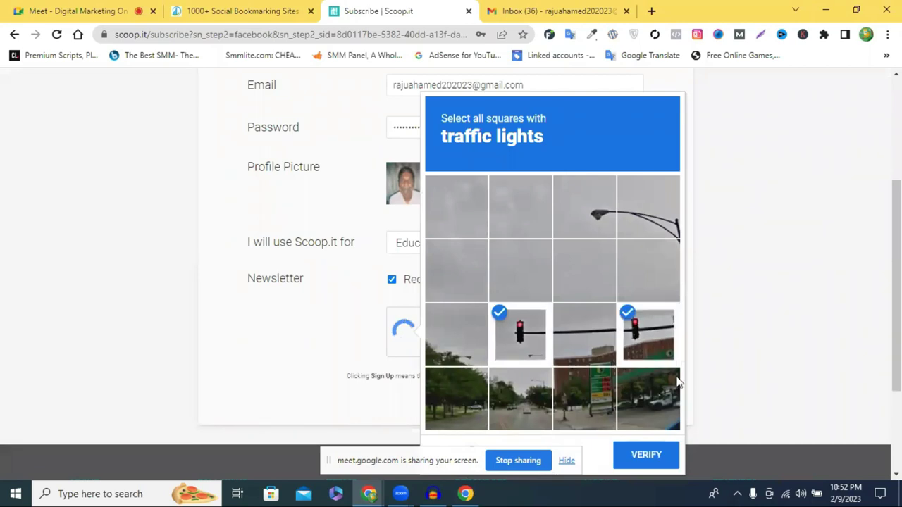
pyautogui.scroll(-2, 658, 424)
pyautogui.click(655, 427)
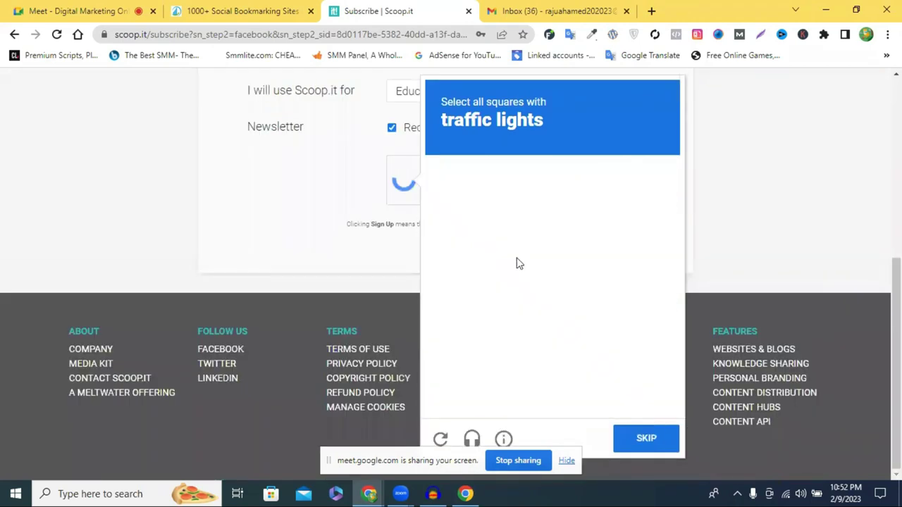
# - Mark the traffic-light squares along the upper row of the second reCAPTCHA image and verify the selection
pyautogui.click(584, 186)
pyautogui.click(520, 187)
pyautogui.click(456, 187)
pyautogui.click(647, 186)
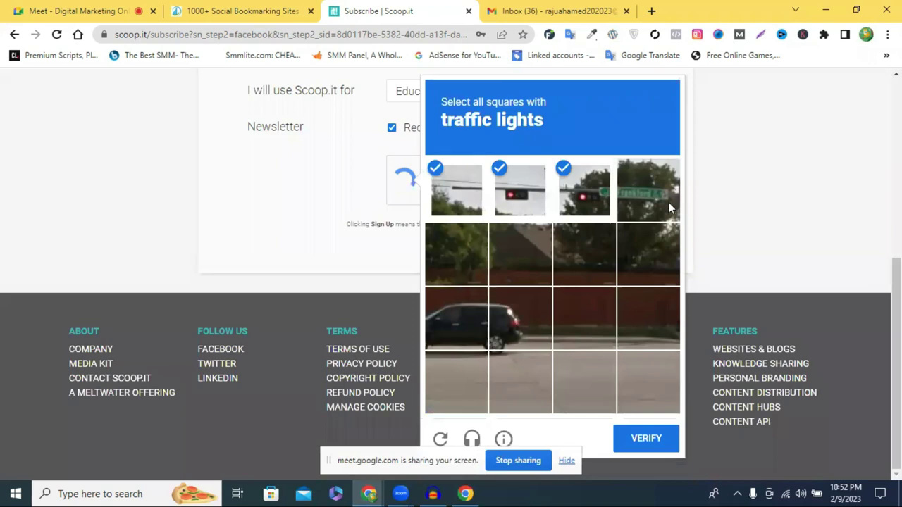
pyautogui.click(646, 438)
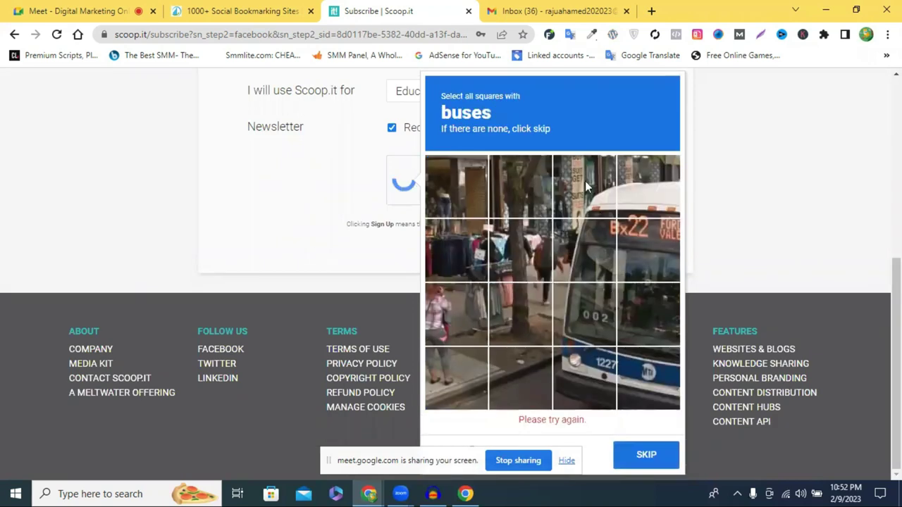
# - Mark all squares containing the bus in the reCAPTCHA image, complete the check and submit the sign-up form
pyautogui.click(584, 181)
pyautogui.click(586, 250)
pyautogui.click(594, 314)
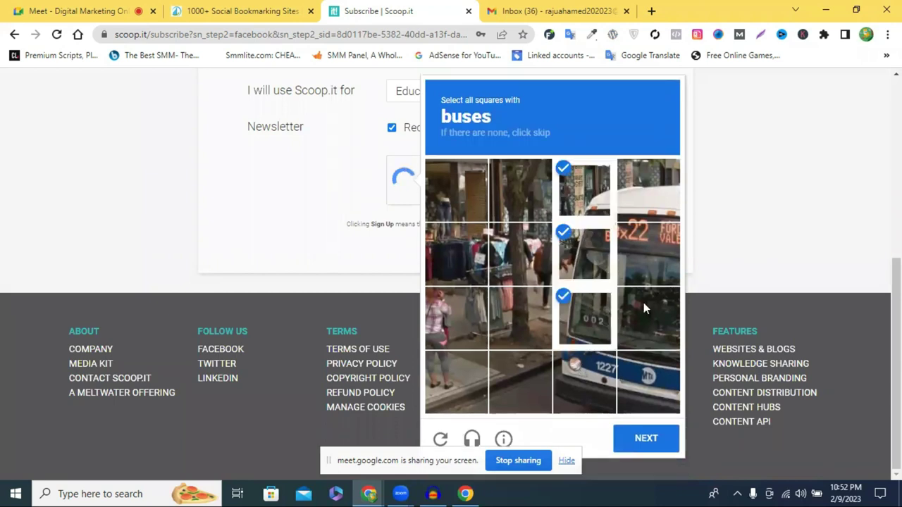
pyautogui.click(644, 308)
pyautogui.click(585, 380)
pyautogui.click(640, 193)
pyautogui.click(644, 254)
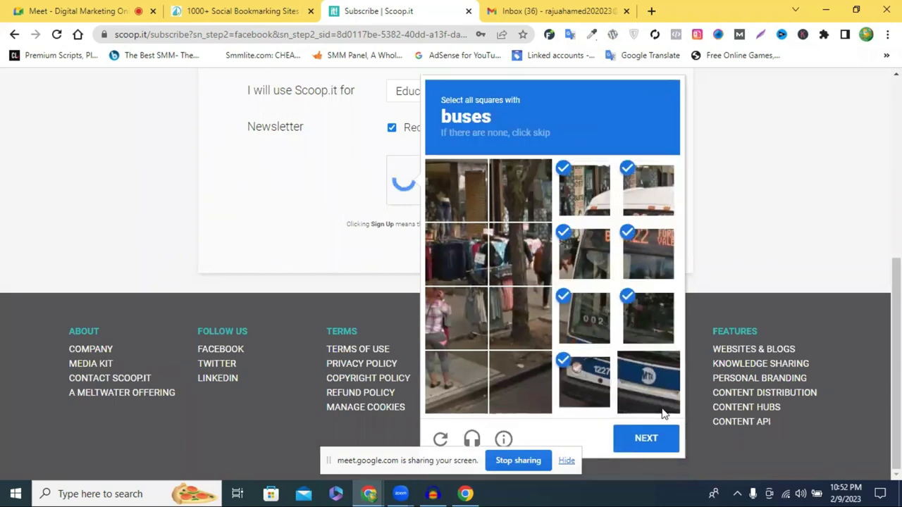
pyautogui.click(661, 412)
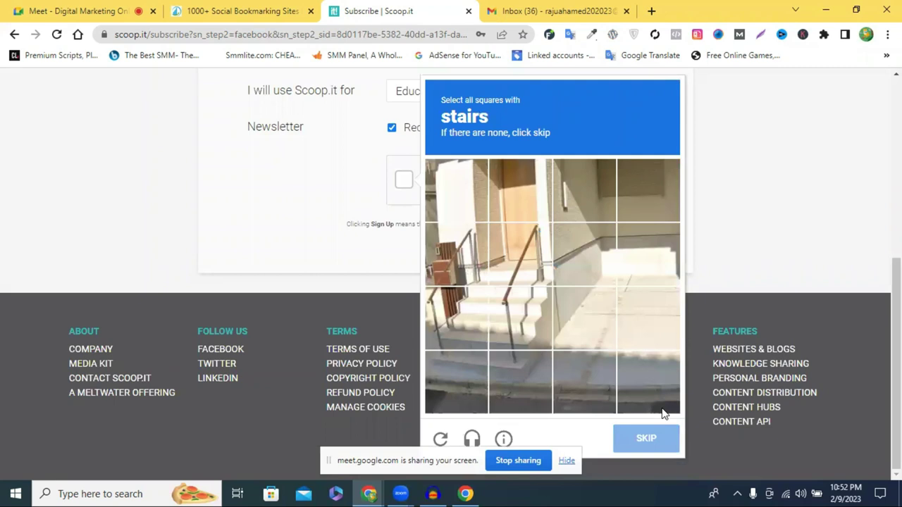
pyautogui.click(615, 253)
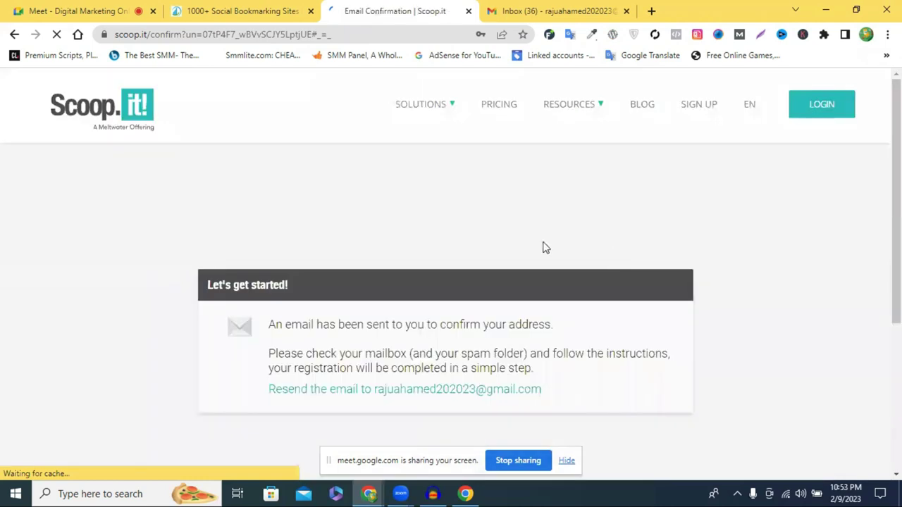
# - Switch to the Gmail inbox, open the Scoop.it confirmation e-mail and follow its link to confirm the account
pyautogui.scroll(-3, 546, 247)
pyautogui.click(453, 220)
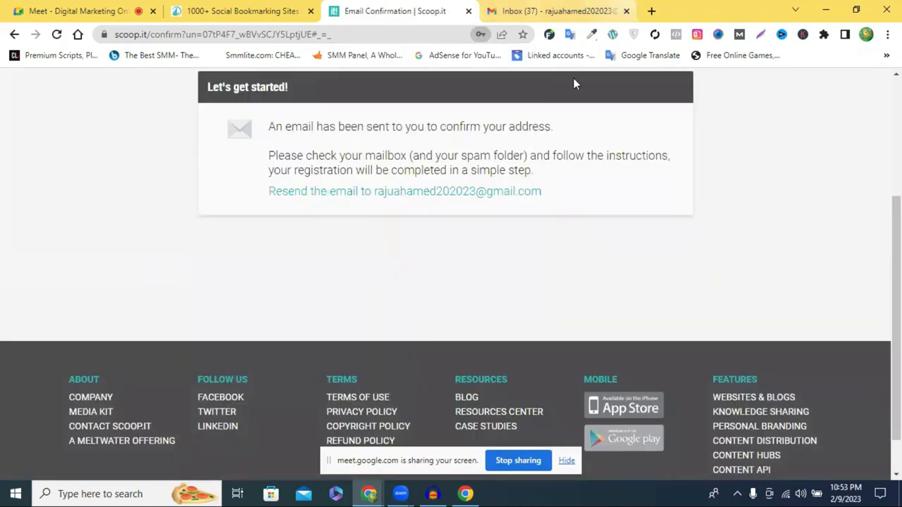
pyautogui.hotkey('ctrl', 'Tab')
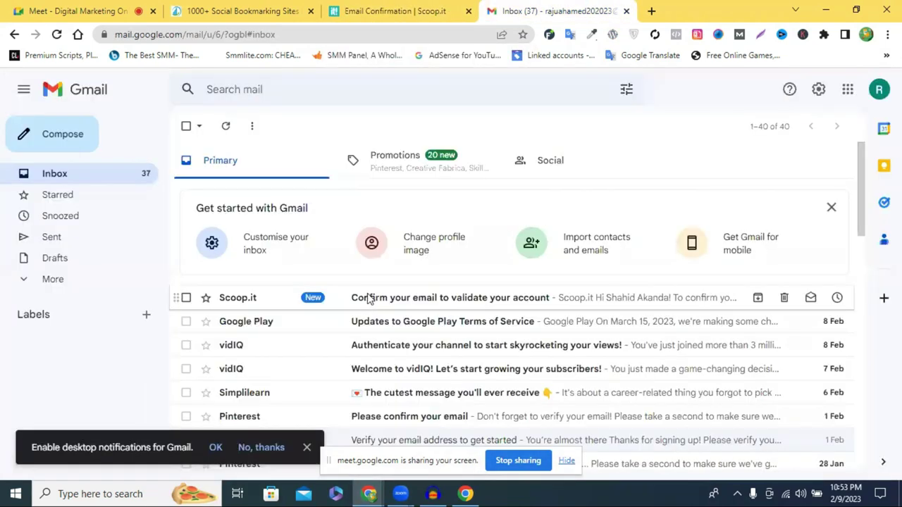
pyautogui.click(368, 297)
pyautogui.scroll(-2, 527, 277)
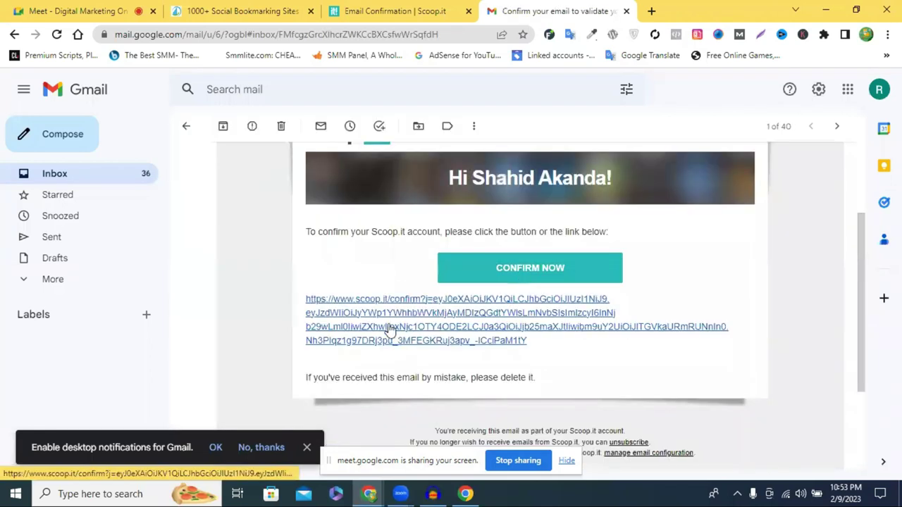
pyautogui.click(390, 330)
pyautogui.click(464, 10)
pyautogui.click(503, 273)
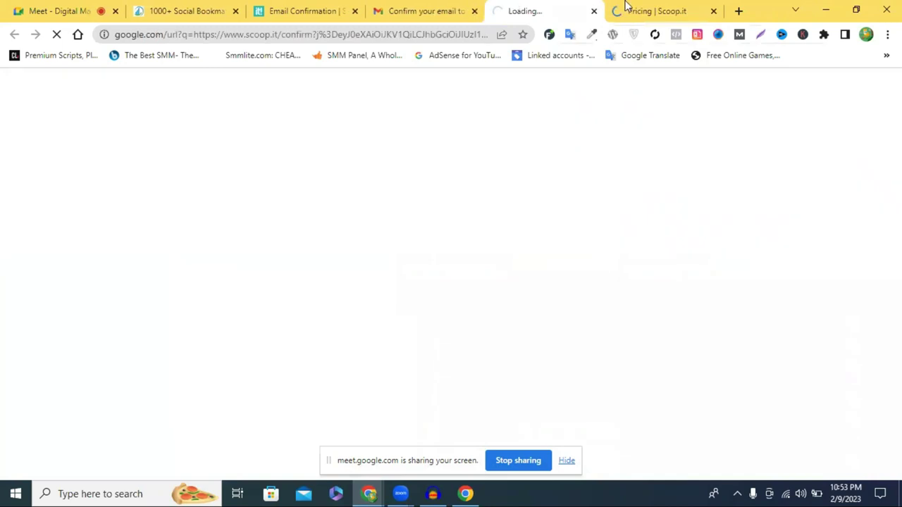
# - Review the Free plan's topic and content search allowances on the Scoop.it pricing page, then close that page
pyautogui.click(634, 7)
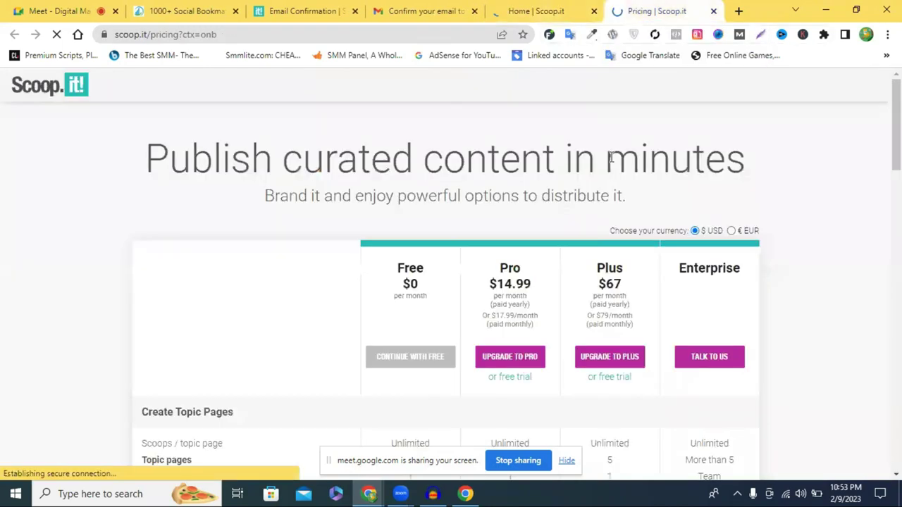
pyautogui.scroll(-3, 379, 217)
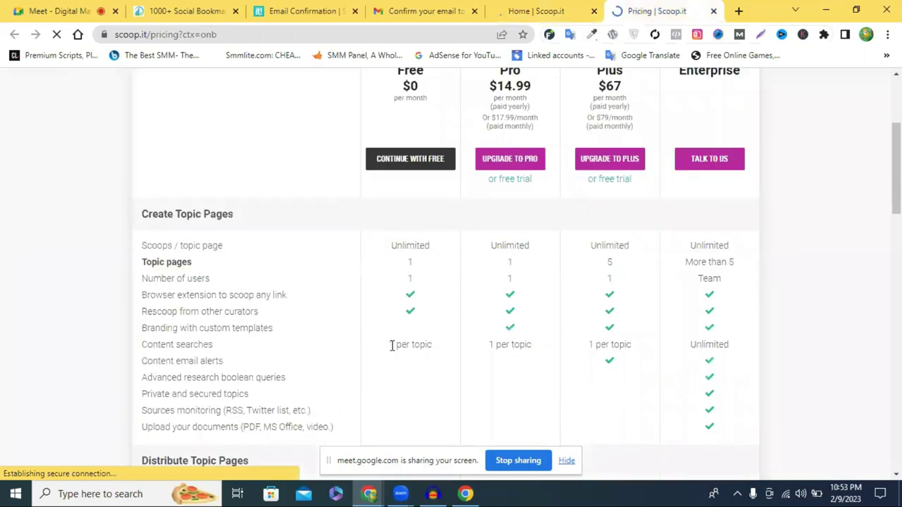
pyautogui.moveTo(392, 345); pyautogui.dragTo(425, 346)
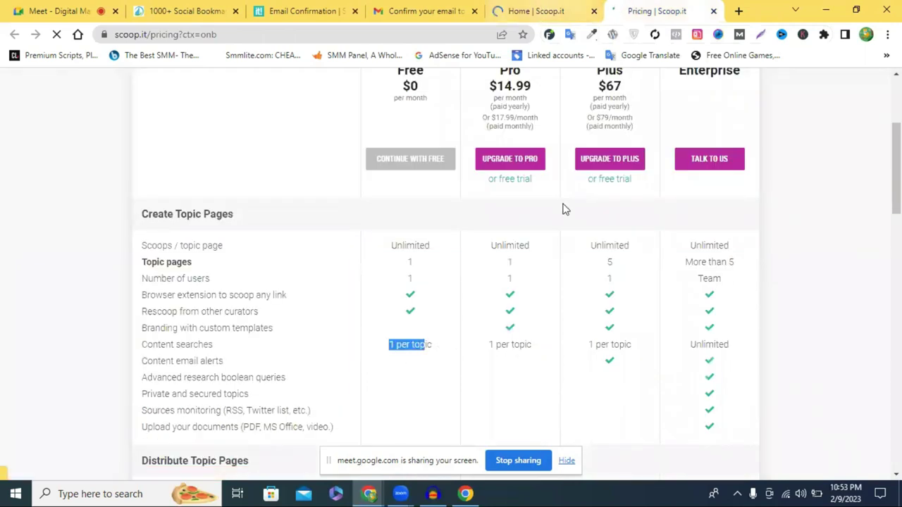
pyautogui.hotkey('ctrl', 'shift', 'Tab')
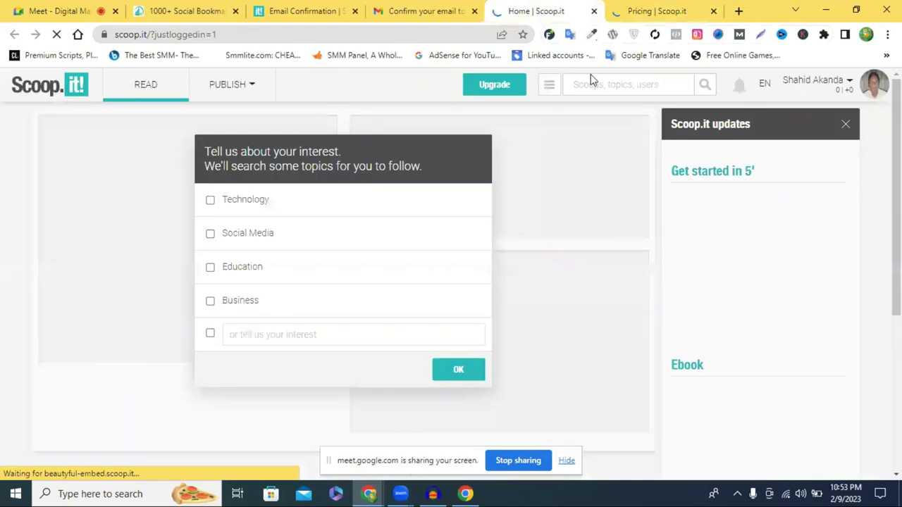
pyautogui.click(637, 10)
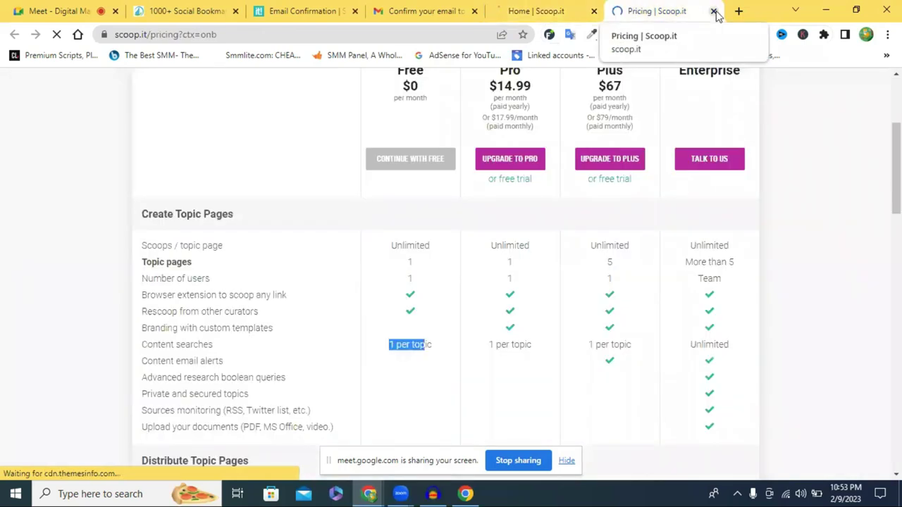
pyautogui.hotkey('ctrl', 'w')
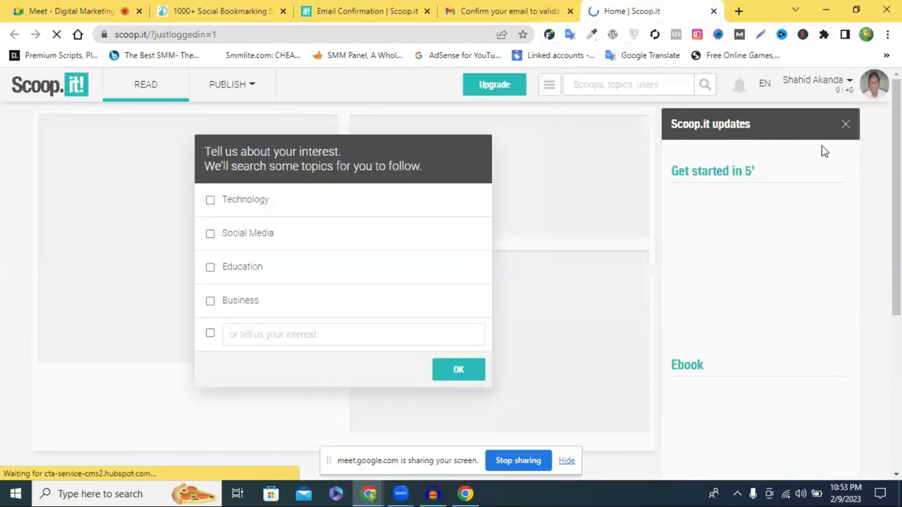
# - Choose Education as the interest on the Scoop.it home page, confirm it and close the suggested topics message
pyautogui.click(423, 193)
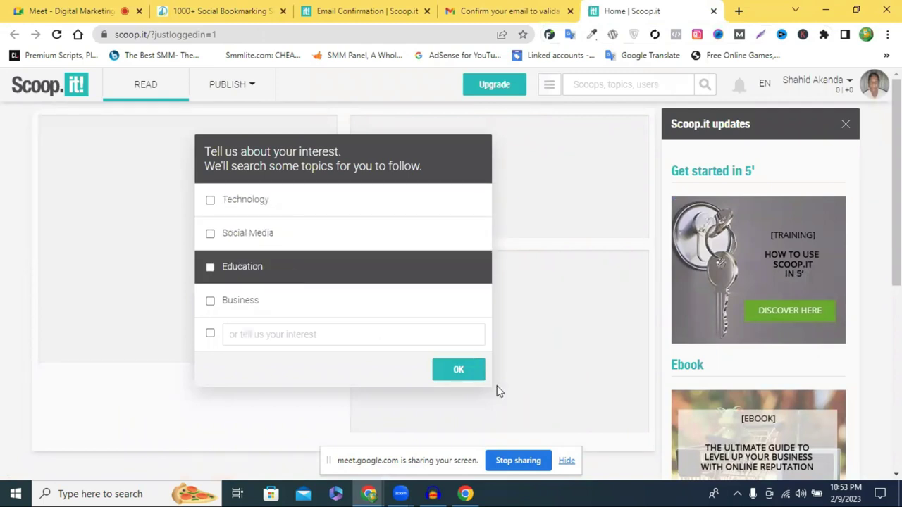
pyautogui.click(303, 336)
pyautogui.click(445, 370)
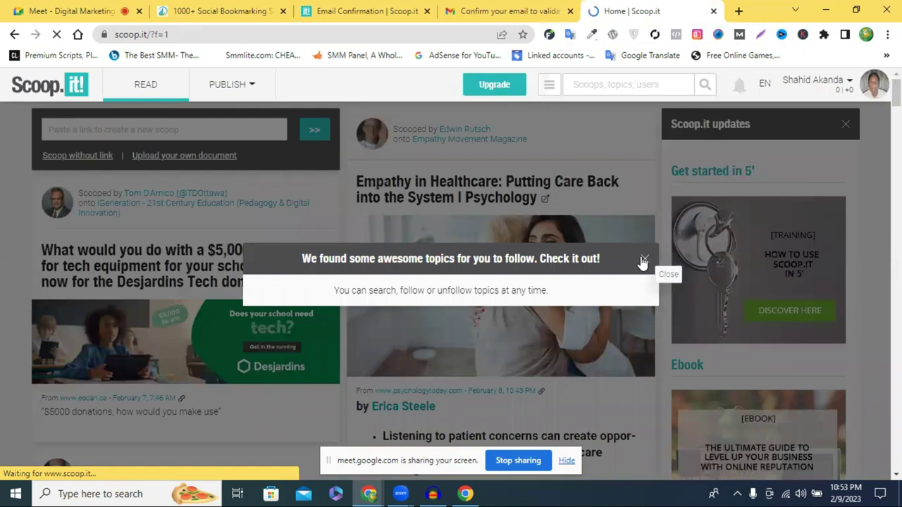
pyautogui.click(642, 261)
pyautogui.scroll(-1, 240, 200)
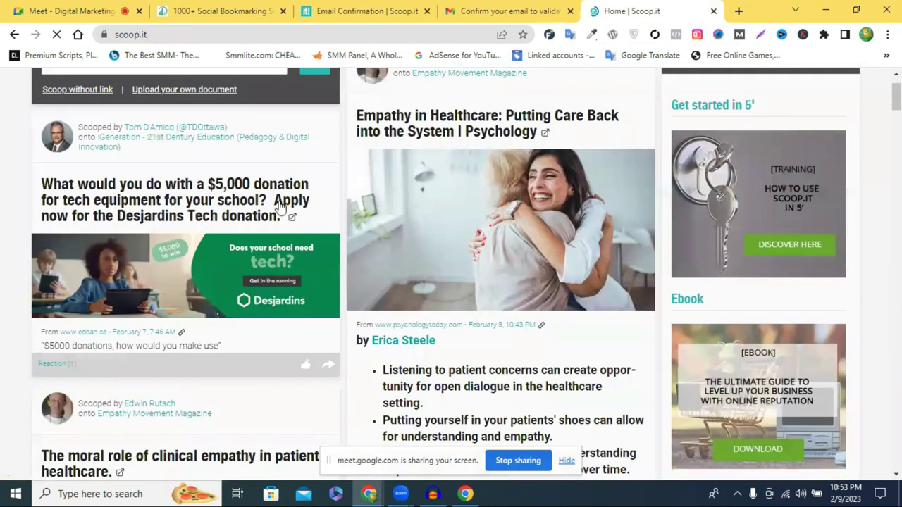
pyautogui.scroll(1, 278, 204)
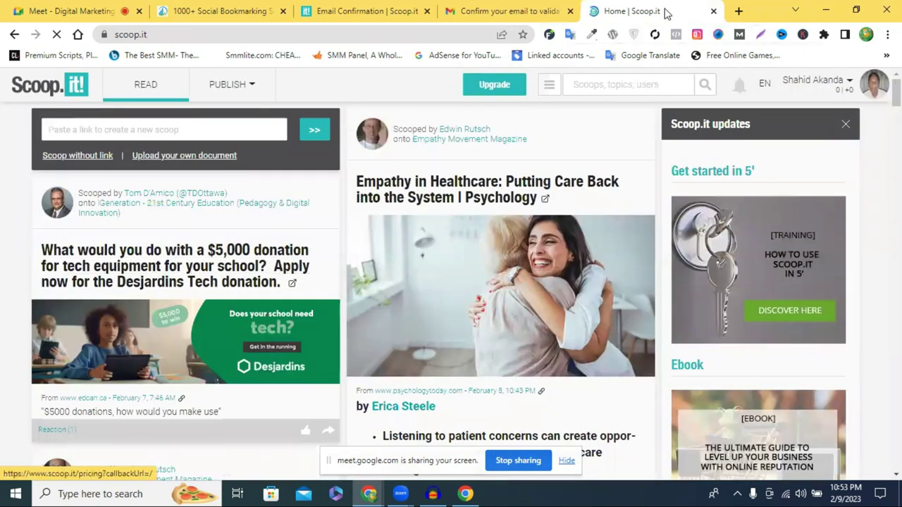
# - Open youtube.com in a new tab and go to the signed-in account's own channel page
pyautogui.hotkey('ctrl', 't')
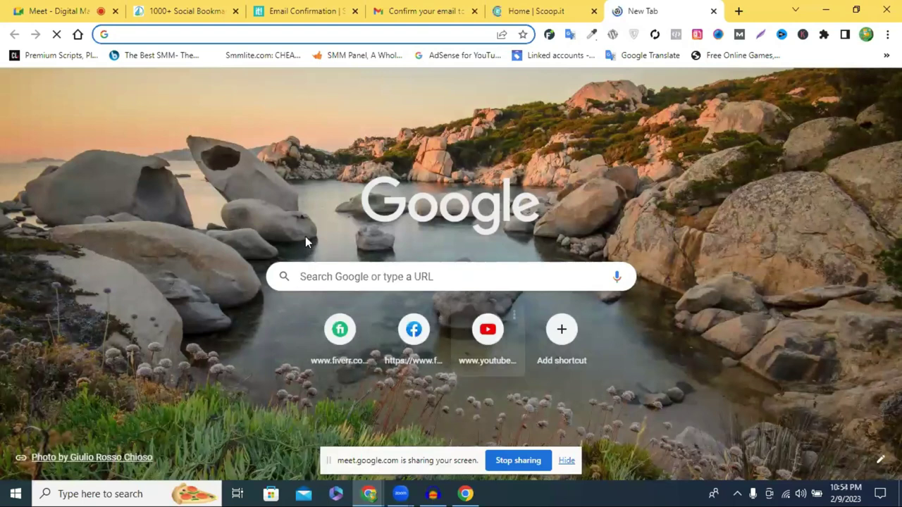
pyautogui.write('youtube.com')
pyautogui.press('Return')
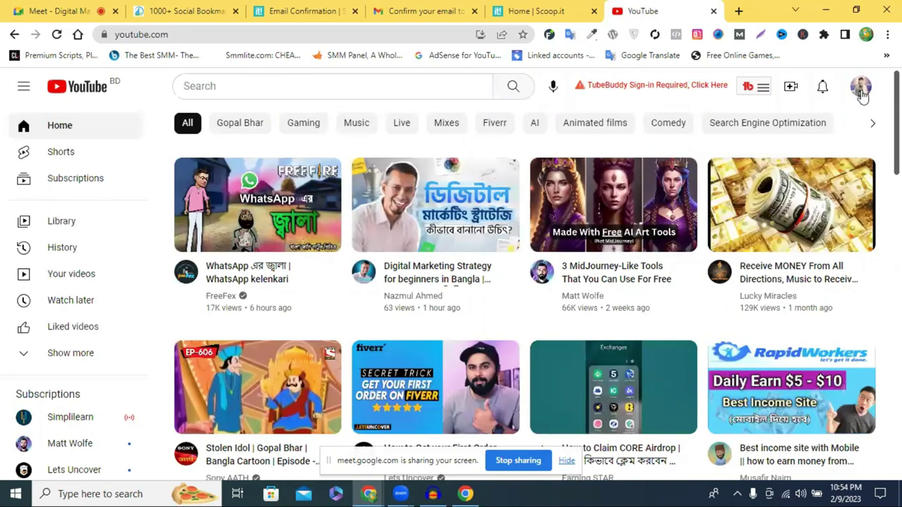
pyautogui.click(860, 88)
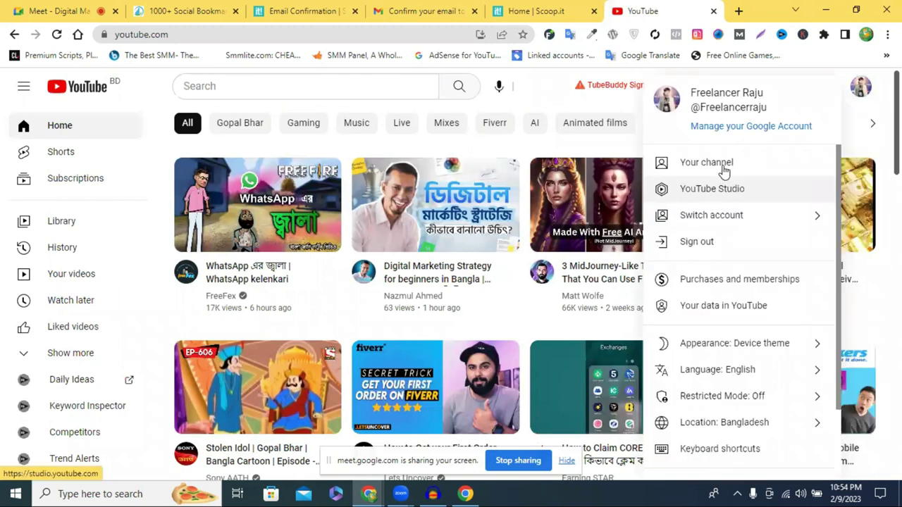
pyautogui.click(722, 168)
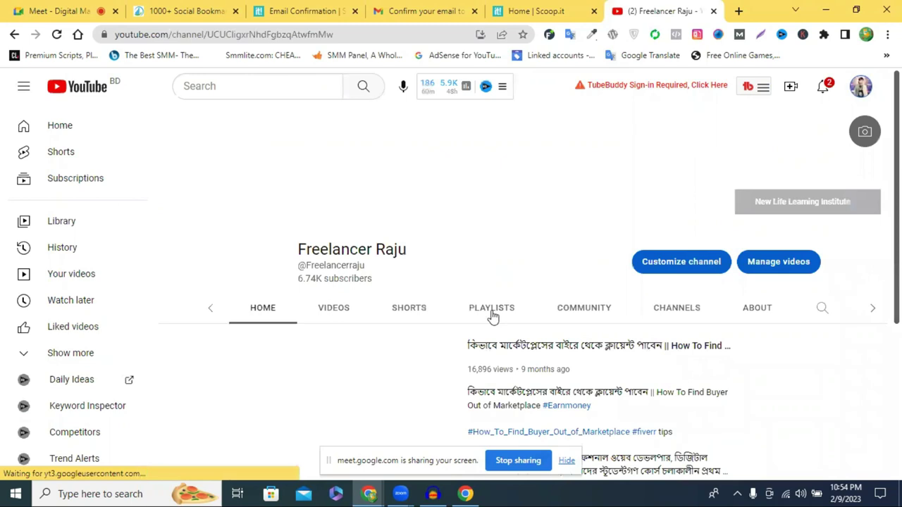
# - Open the newest video, about Fiverr secrets tips and tricks, from the YouTube channel page
pyautogui.scroll(-5, 206, 322)
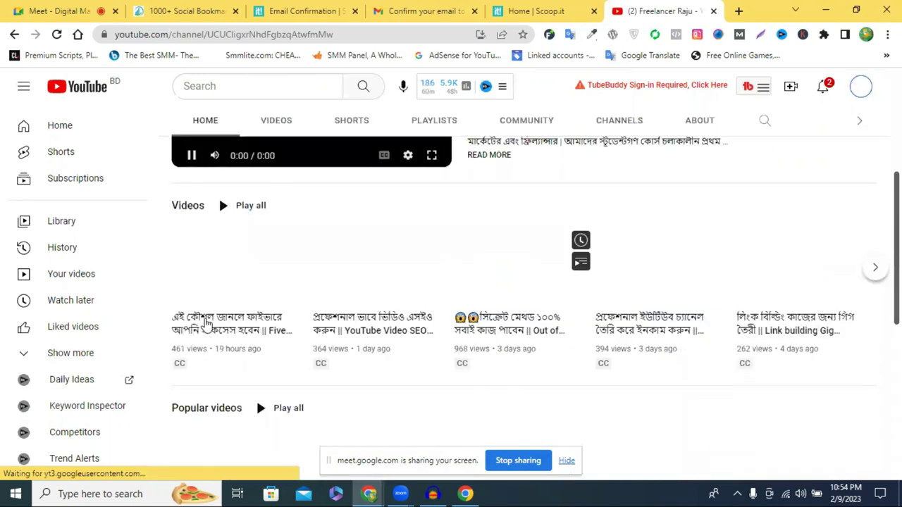
pyautogui.click(206, 322)
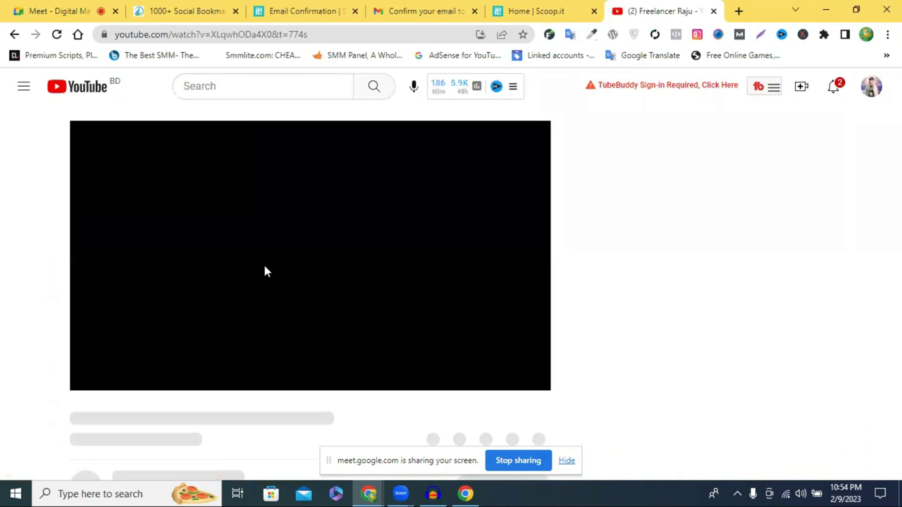
pyautogui.click(417, 9)
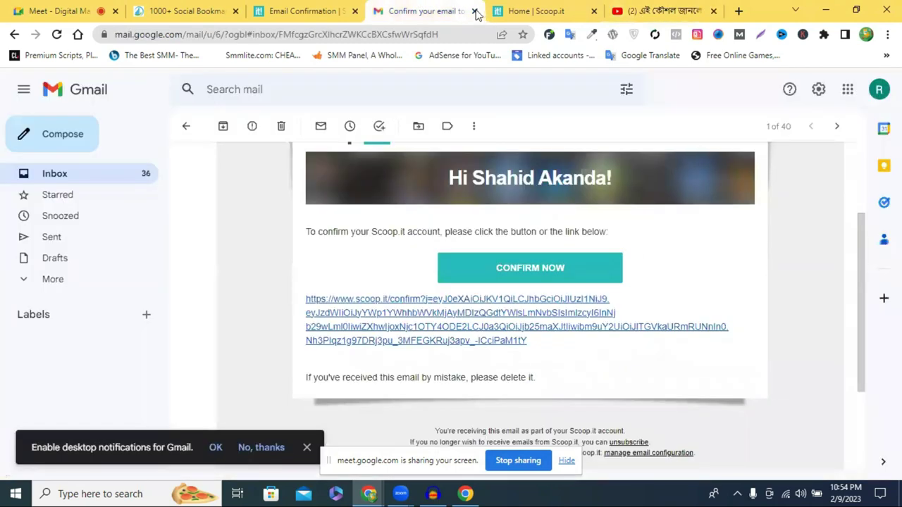
pyautogui.click(649, 12)
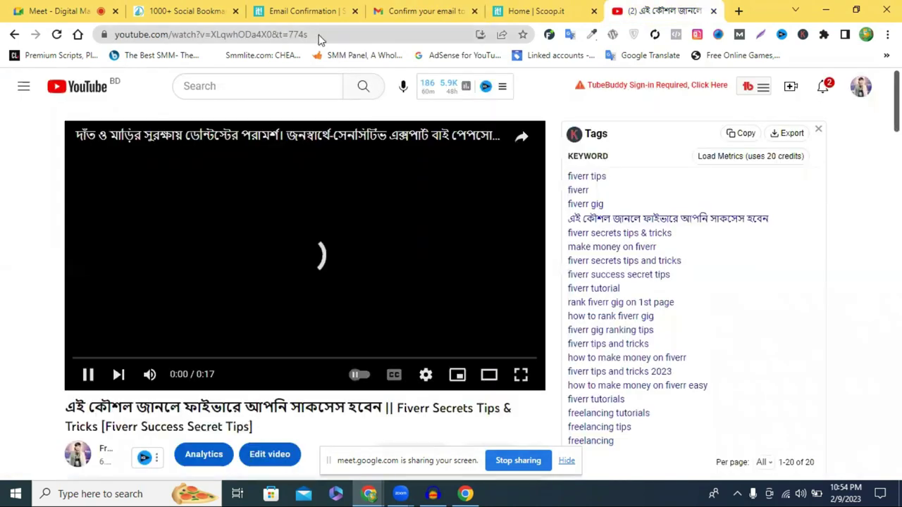
# - Copy the Fiverr tips video's web address and close the YouTube page
pyautogui.rightClick(319, 39)
pyautogui.hotkey('ctrl', 'c')
pyautogui.click(379, 93)
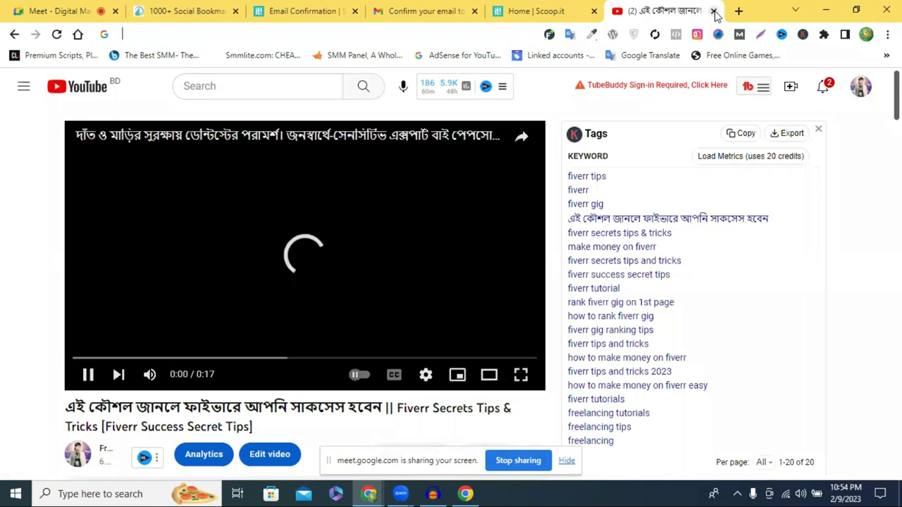
pyautogui.click(714, 12)
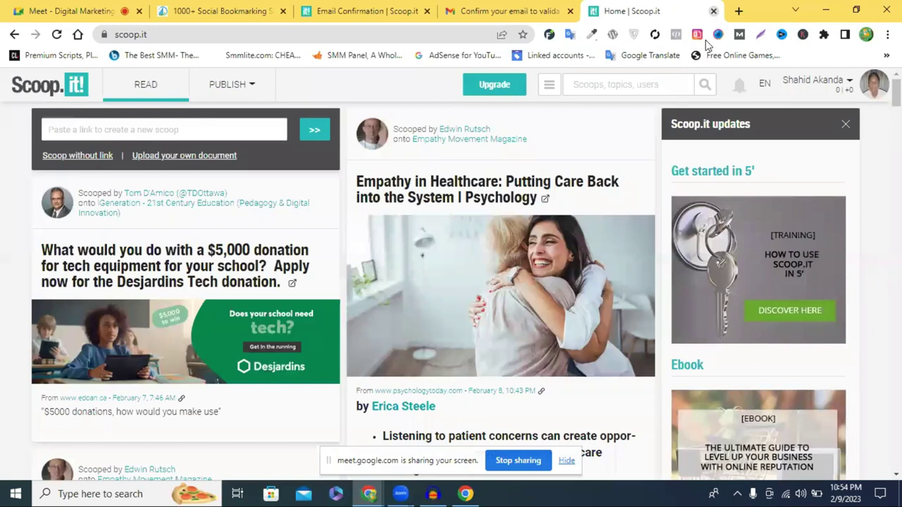
# - Create a new scoop on the Scoop.it home page from the copied YouTube video link
pyautogui.click(166, 131)
pyautogui.hotkey('ctrl', 'v')
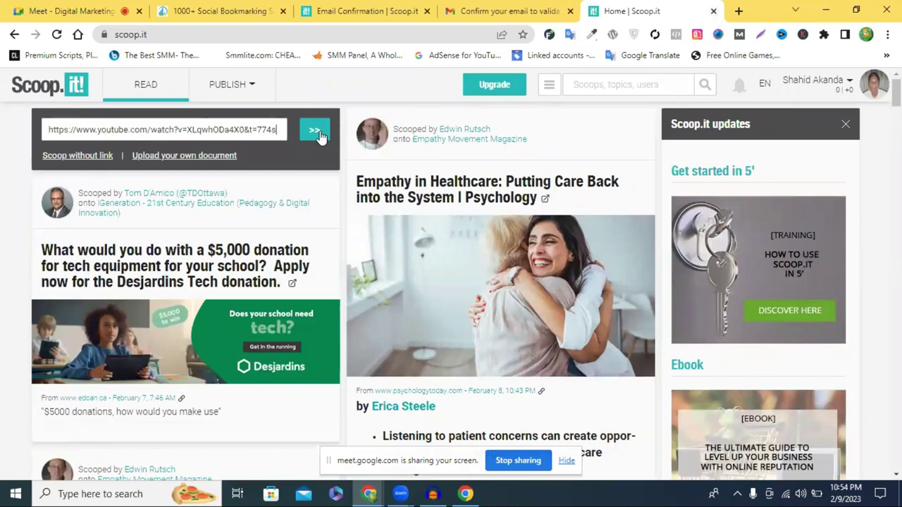
pyautogui.click(315, 131)
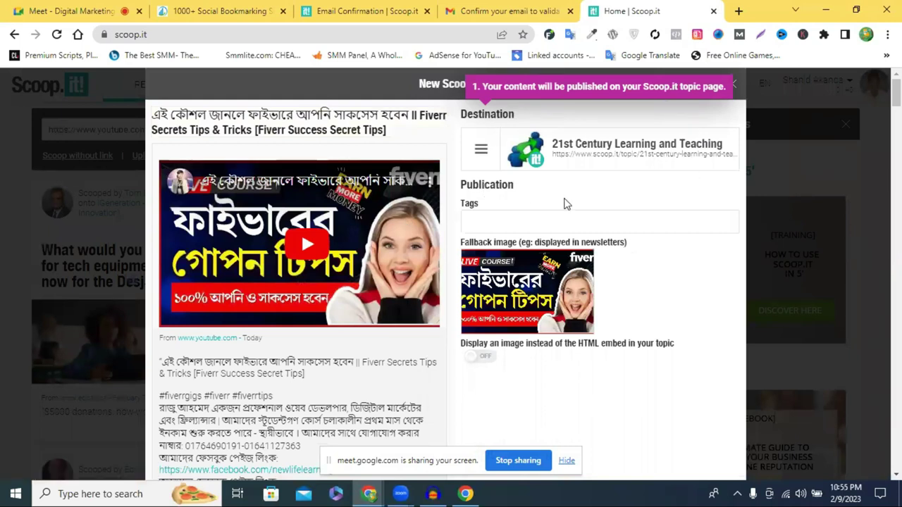
# - Add the tags "fiverr" and "fiverr tips" to the new scoop
pyautogui.click(498, 224)
pyautogui.write('fiverr')
pyautogui.write('fiverr tips')
pyautogui.press('Return')
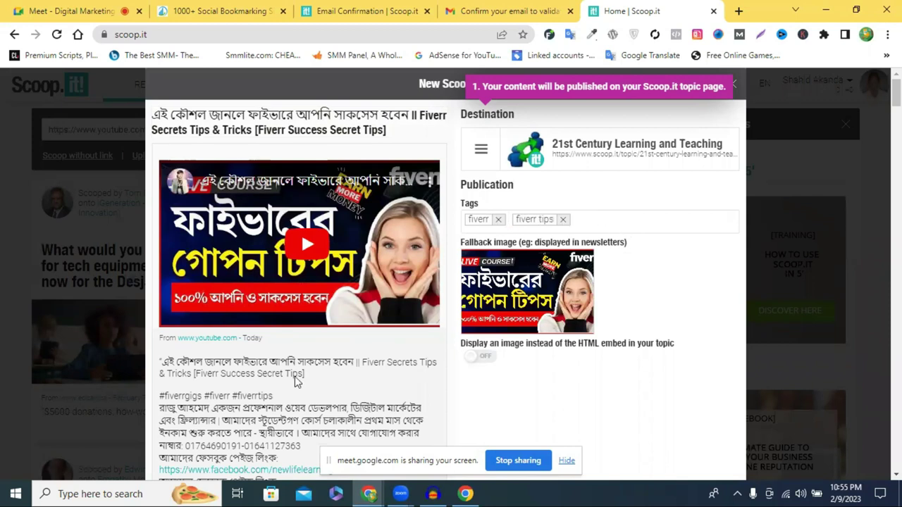
# - Suggest the scoop to the 21st Century Learning and Teaching topic and dismiss the success message
pyautogui.scroll(-2, 289, 310)
pyautogui.scroll(-3, 241, 310)
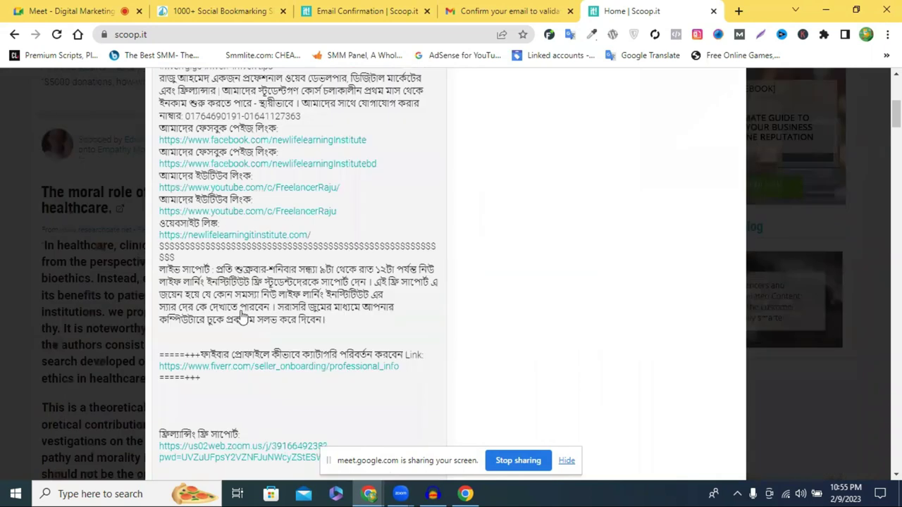
pyautogui.scroll(-4, 243, 319)
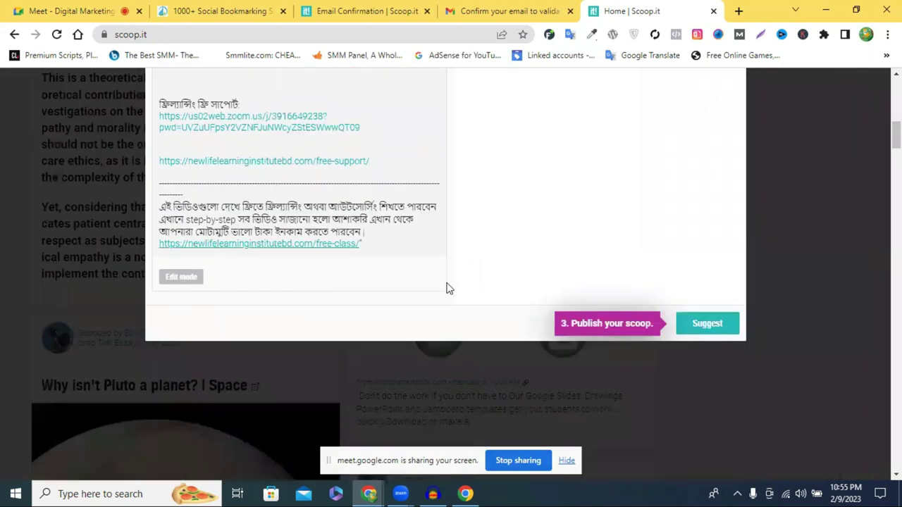
pyautogui.click(614, 329)
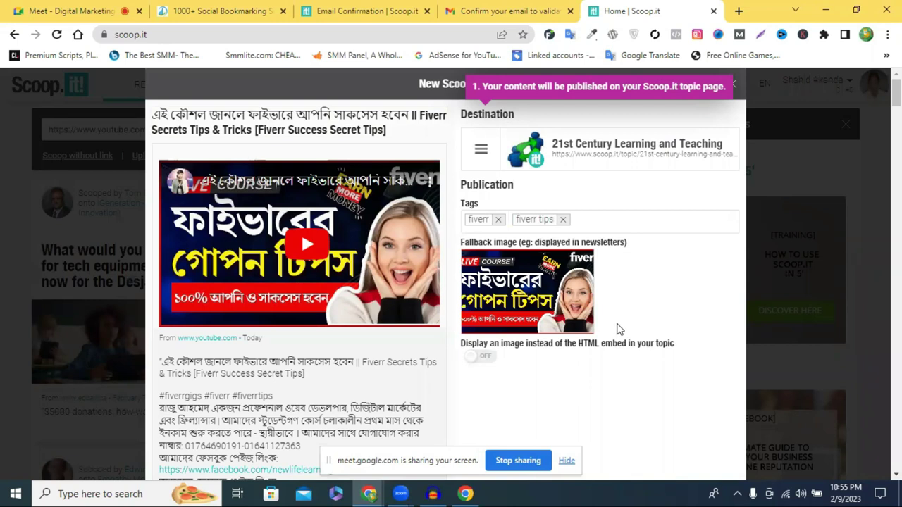
pyautogui.scroll(-10, 693, 284)
pyautogui.click(707, 258)
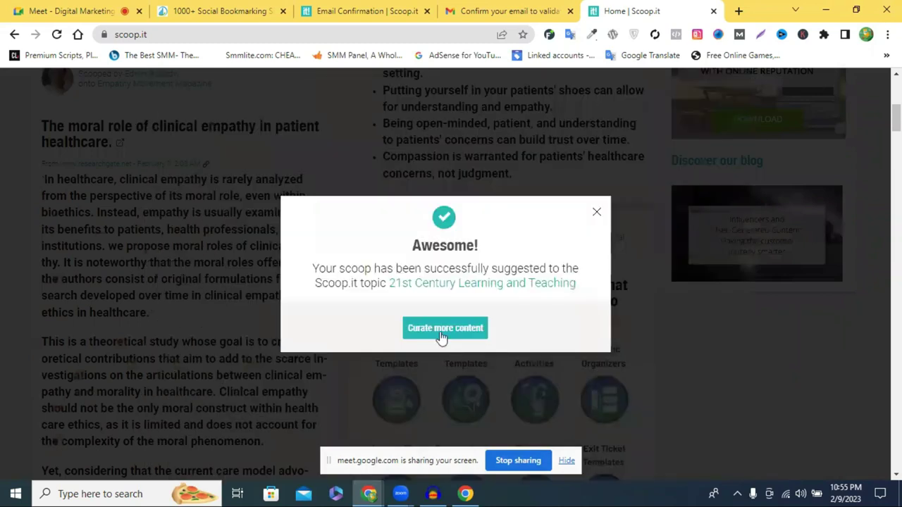
pyautogui.click(441, 332)
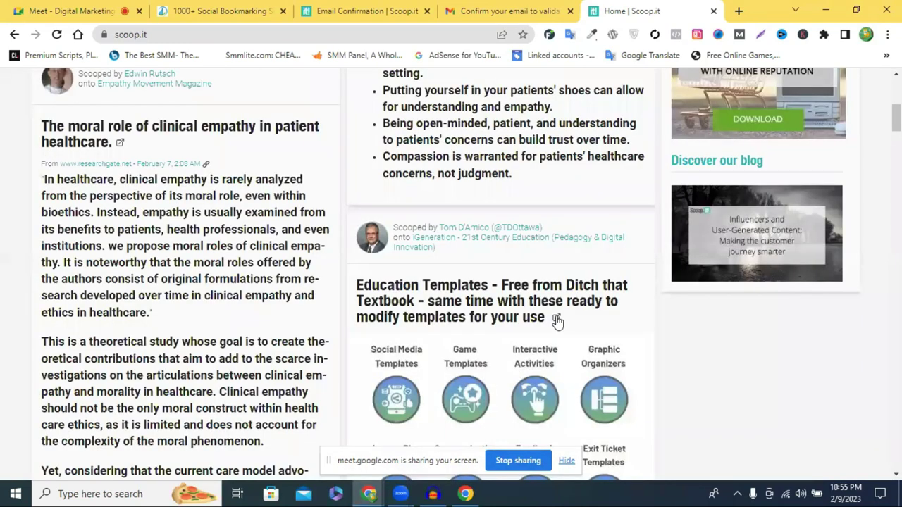
# - Open the own Scoop.it profile and check its curated topics and curated scoops for the submitted video
pyautogui.scroll(5, 557, 322)
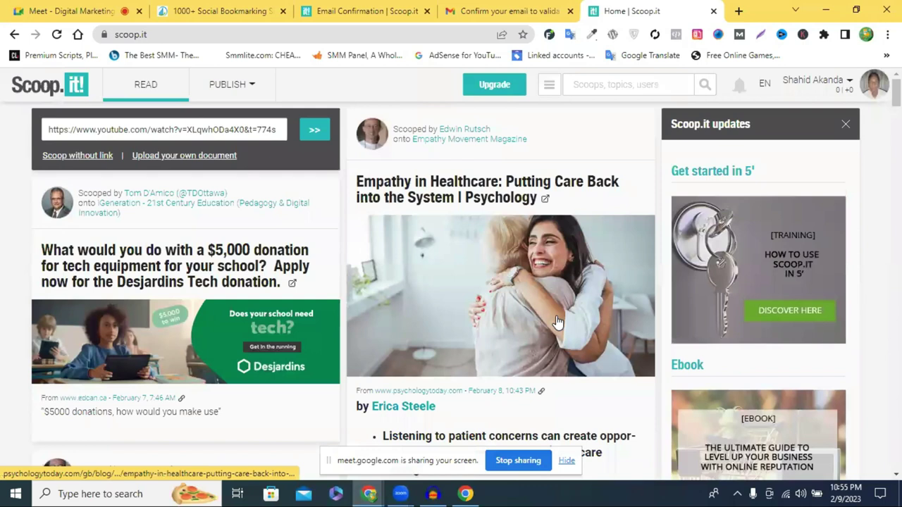
pyautogui.click(874, 86)
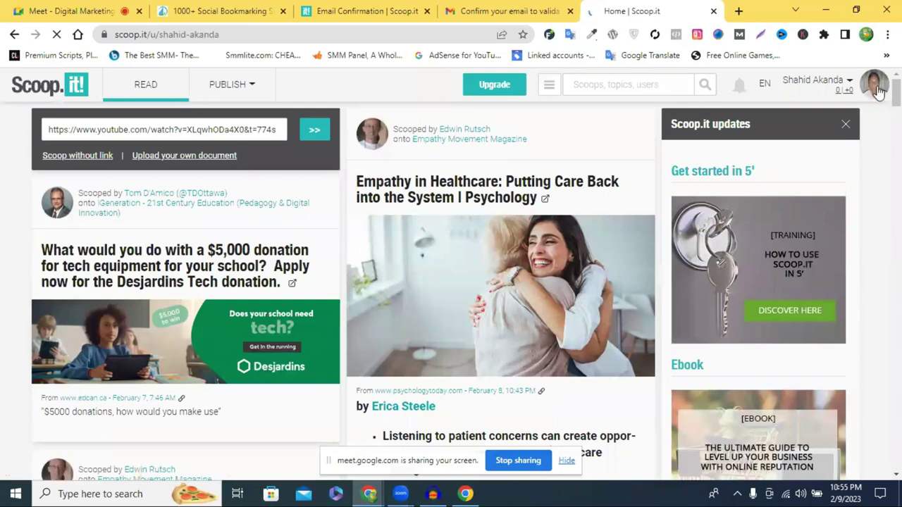
pyautogui.scroll(-1, 402, 250)
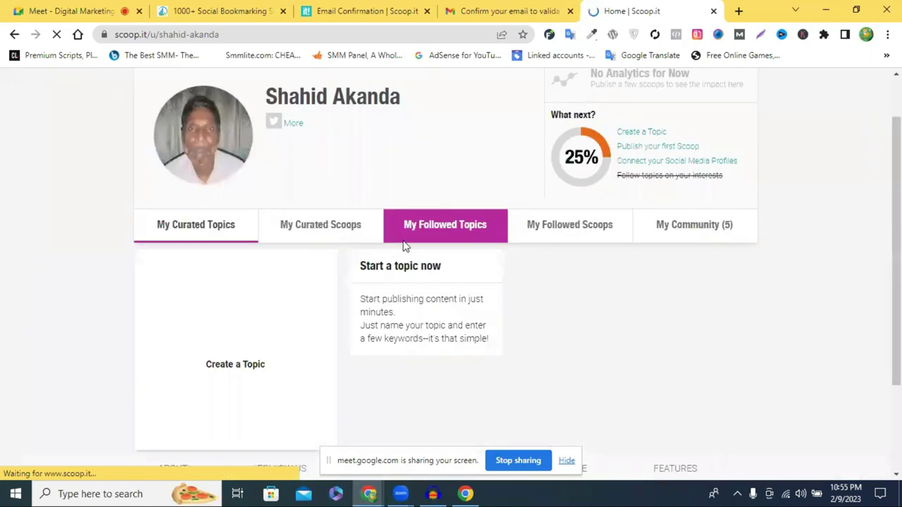
pyautogui.scroll(-2, 412, 243)
pyautogui.scroll(3, 329, 300)
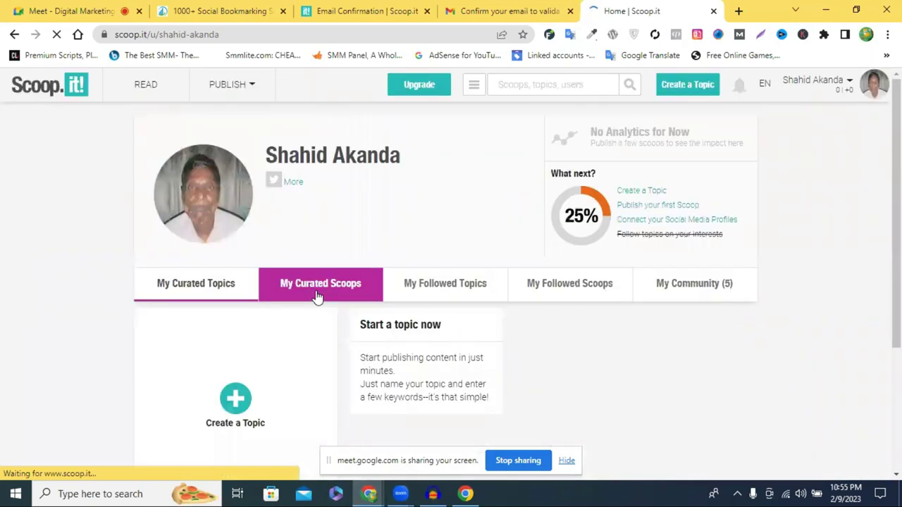
pyautogui.click(317, 296)
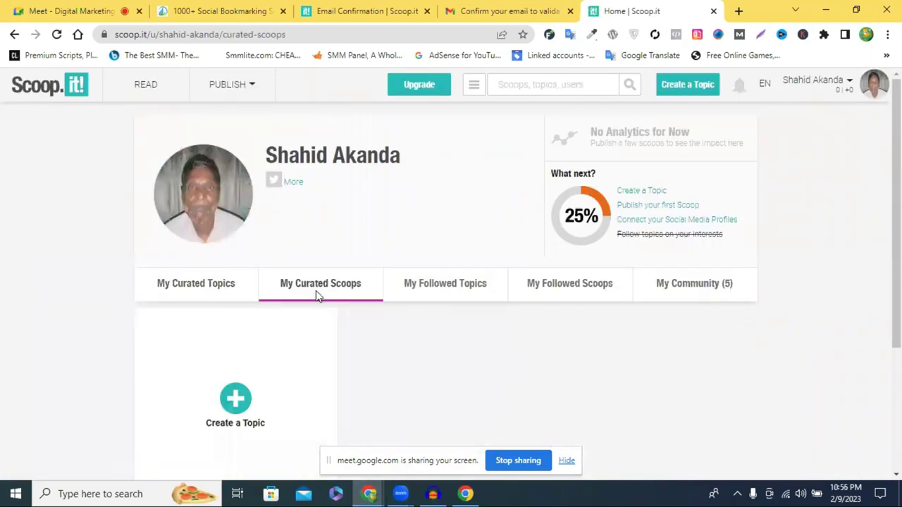
pyautogui.click(214, 298)
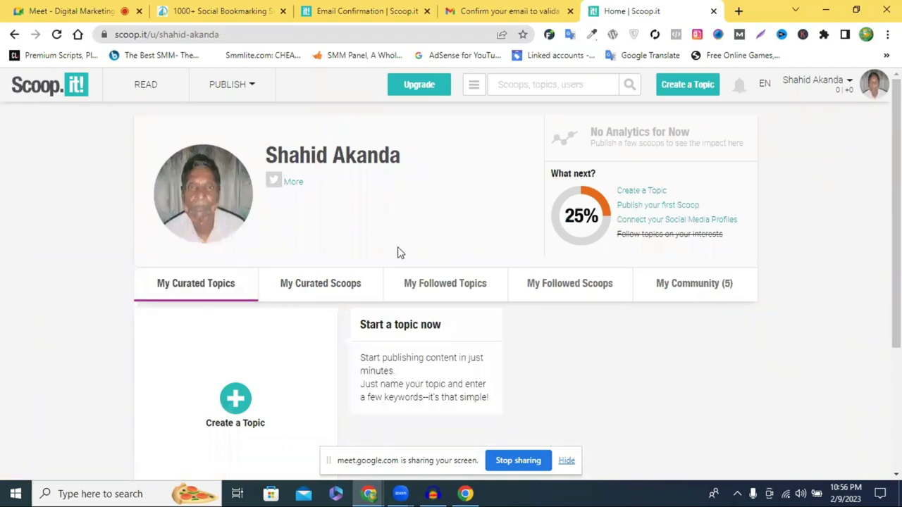
pyautogui.scroll(-2, 398, 252)
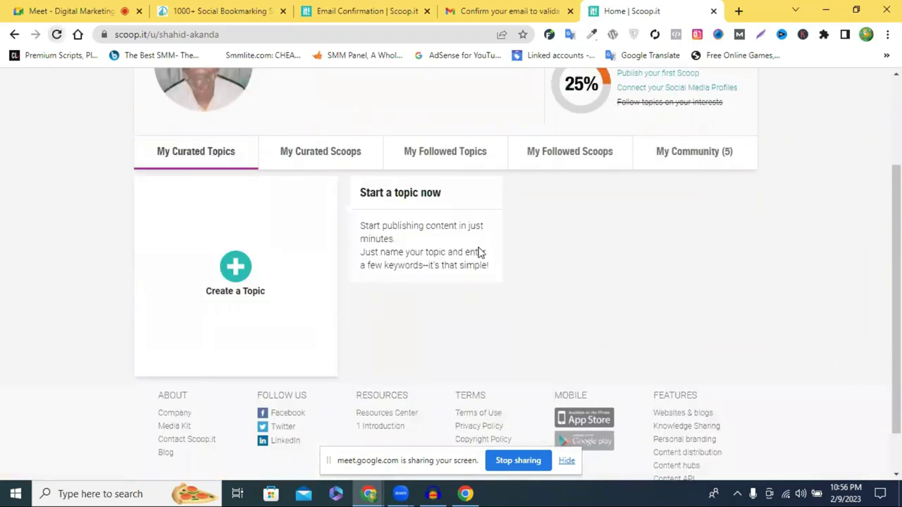
pyautogui.scroll(2, 477, 252)
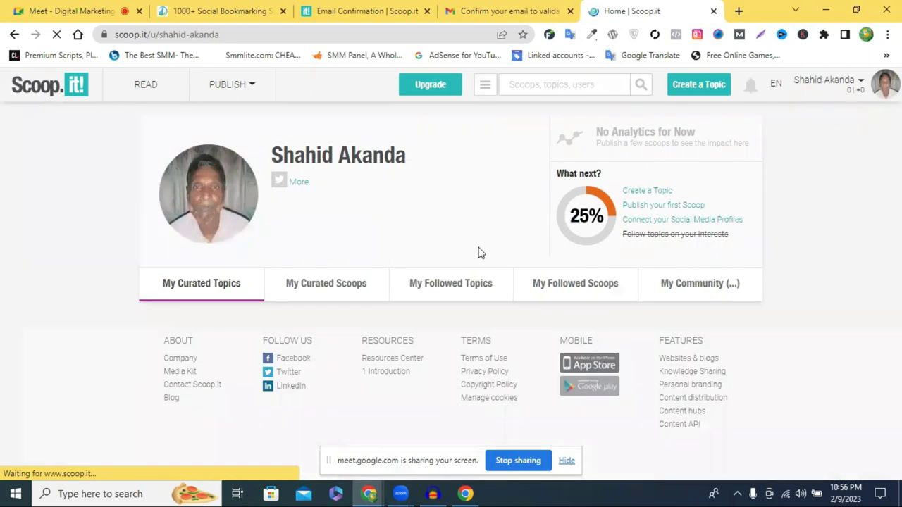
pyautogui.scroll(3, 477, 253)
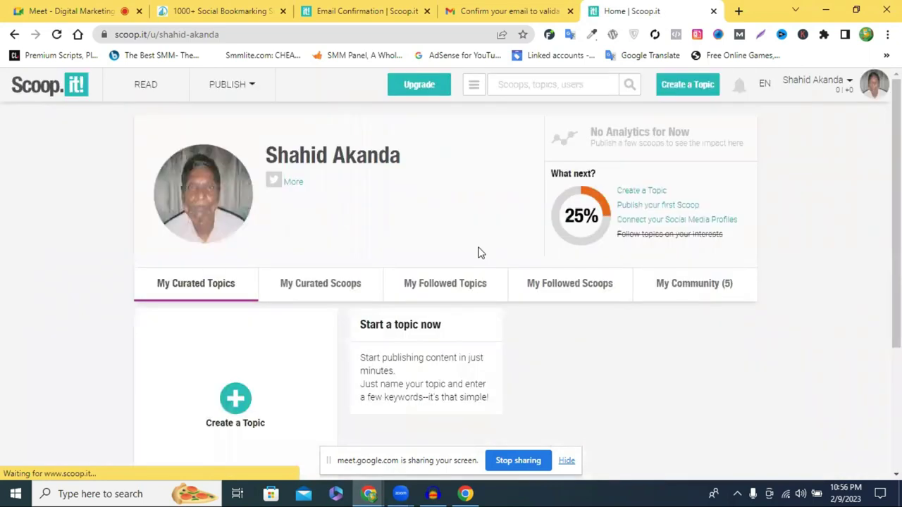
pyautogui.click(238, 89)
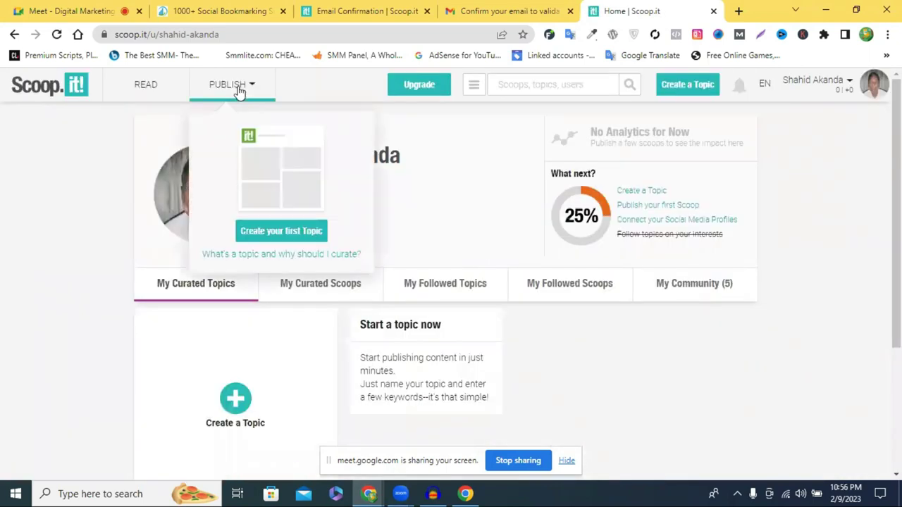
pyautogui.click(282, 233)
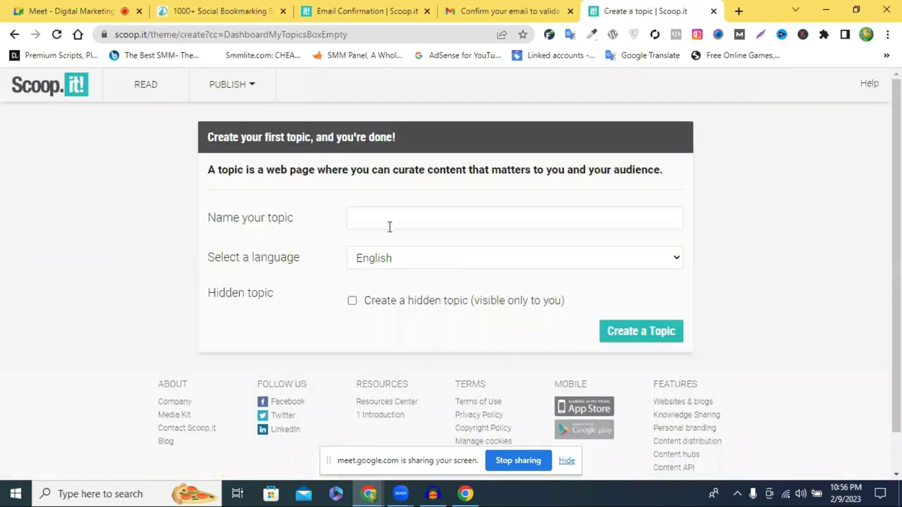
pyautogui.click(388, 224)
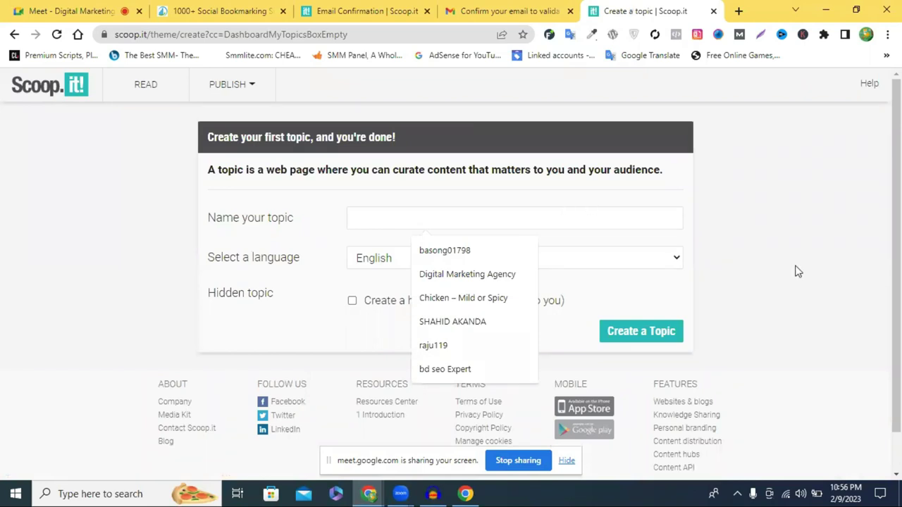
pyautogui.click(315, 252)
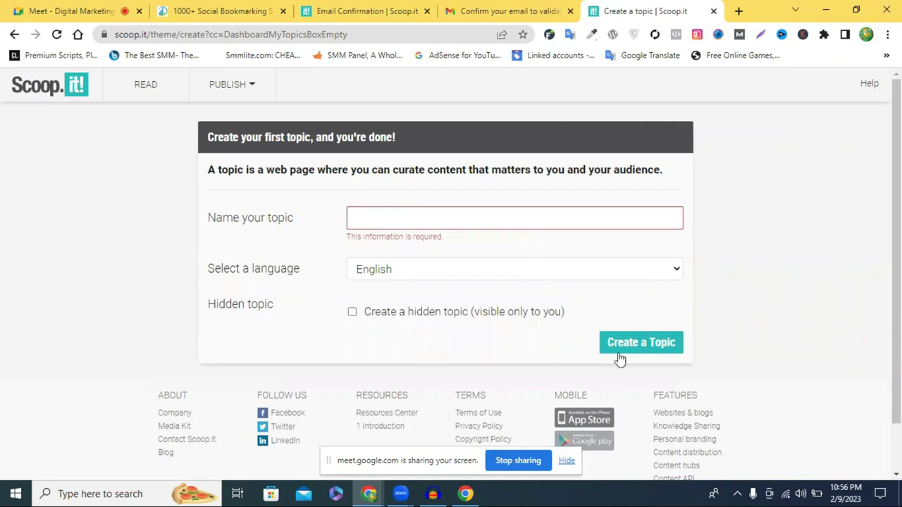
pyautogui.click(62, 94)
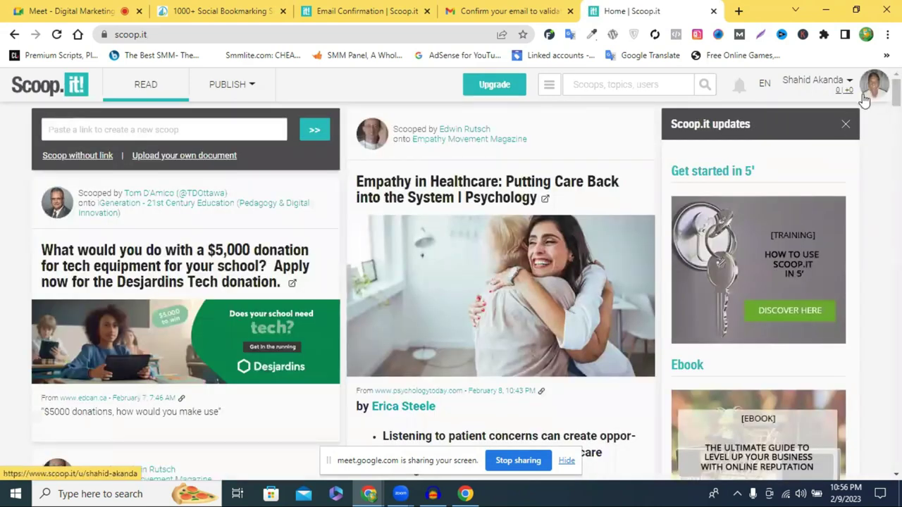
# - Return to the own Scoop.it profile and look through its followed topics, followed scoops and curated scoops
pyautogui.click(864, 101)
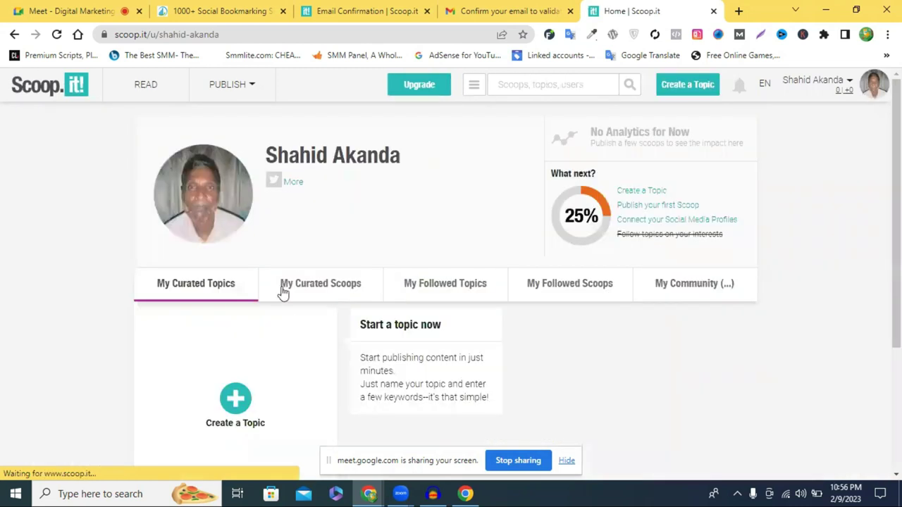
pyautogui.click(282, 291)
pyautogui.click(419, 293)
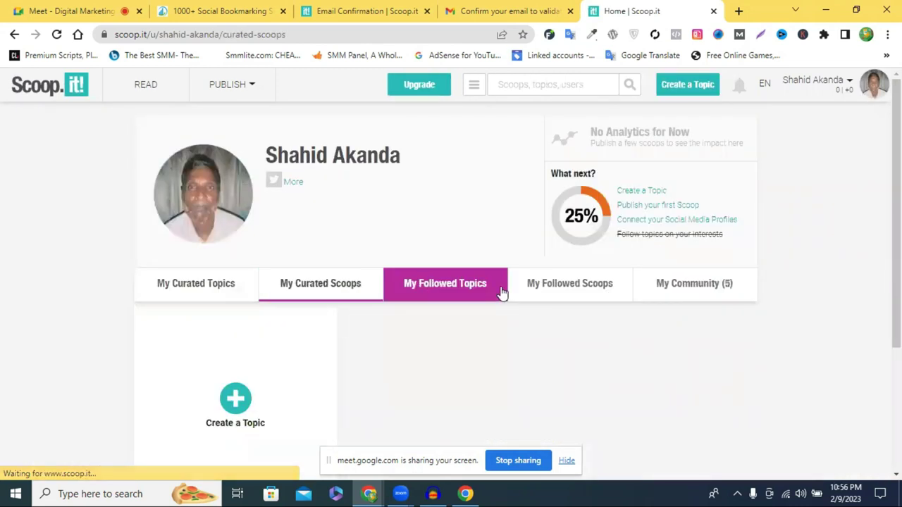
pyautogui.click(588, 290)
pyautogui.click(437, 287)
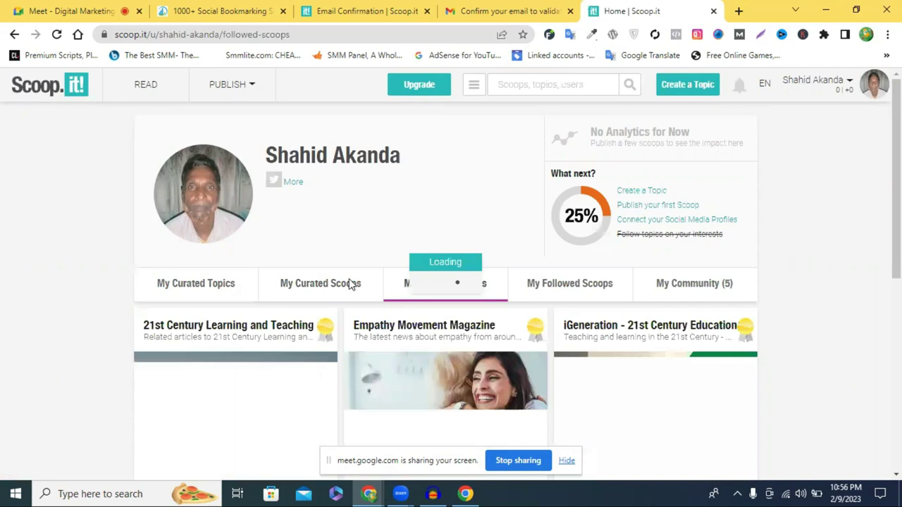
pyautogui.click(323, 290)
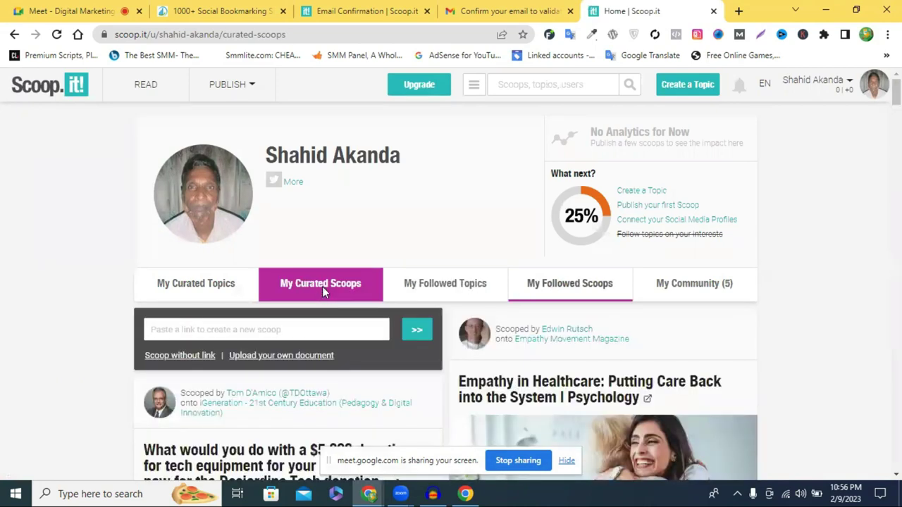
pyautogui.scroll(-3, 255, 214)
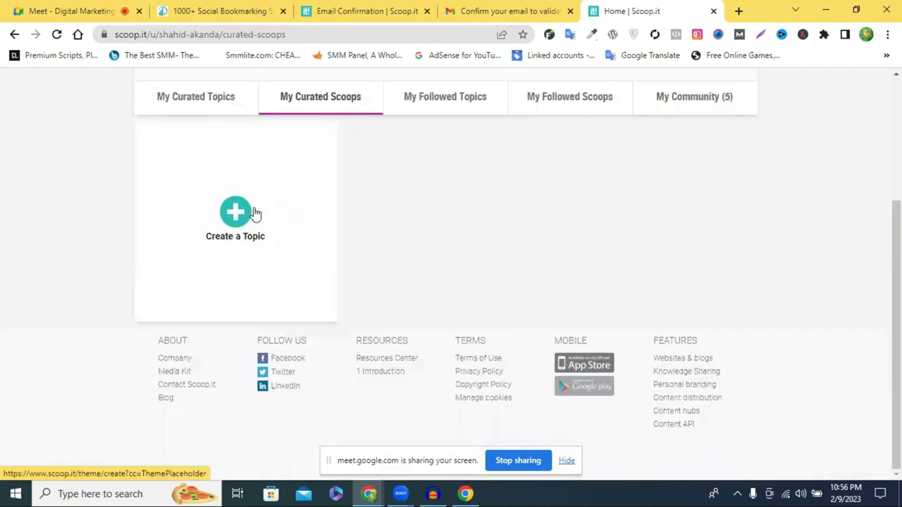
# - Create a new English topic named "Digital Marketing Agency"
pyautogui.click(255, 214)
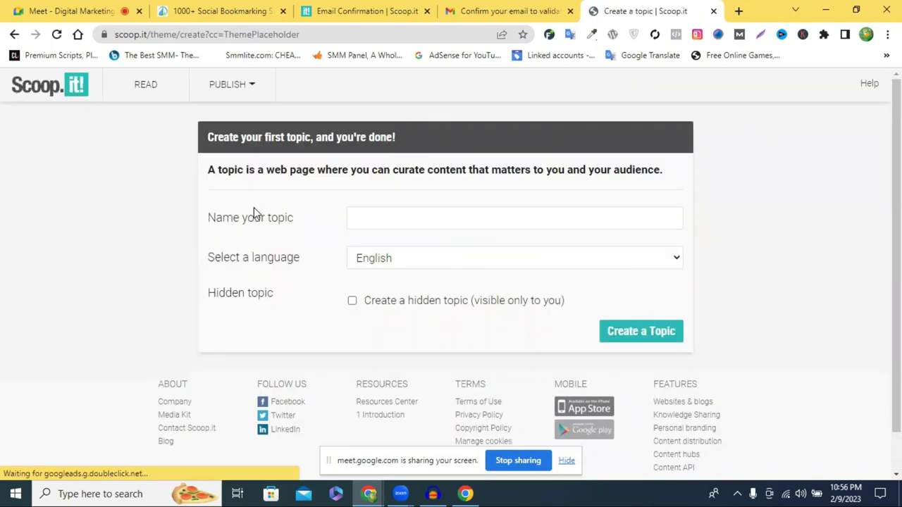
pyautogui.click(377, 218)
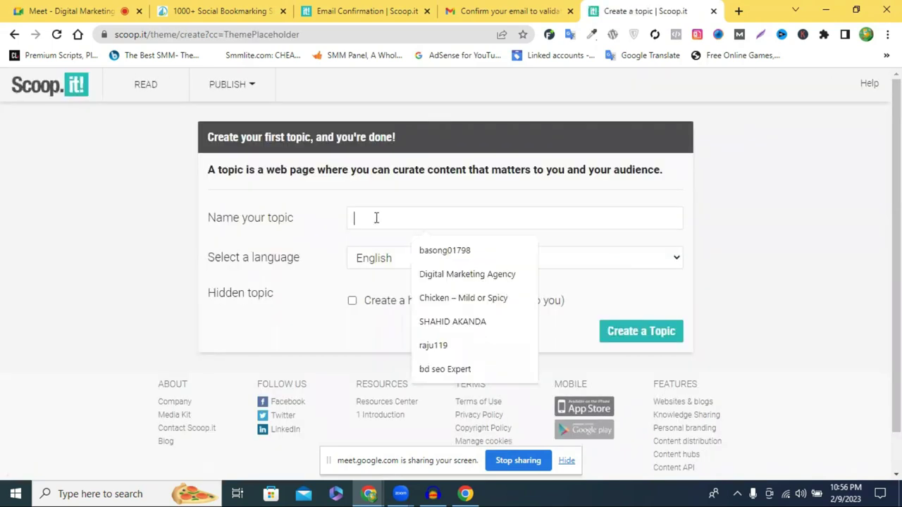
pyautogui.click(463, 275)
pyautogui.click(648, 341)
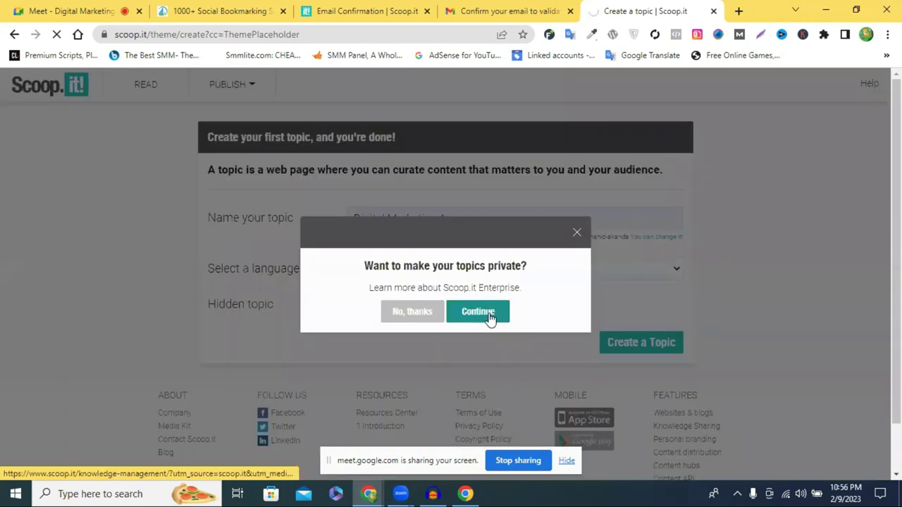
# - View the offer for sharing knowledge privately and its demo page, close the demo page and return to the account through login
pyautogui.click(490, 317)
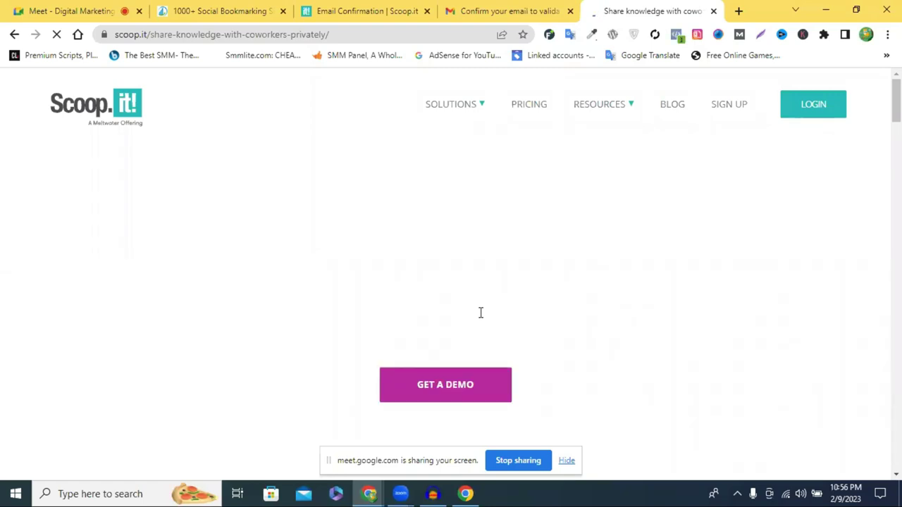
pyautogui.scroll(-3, 480, 313)
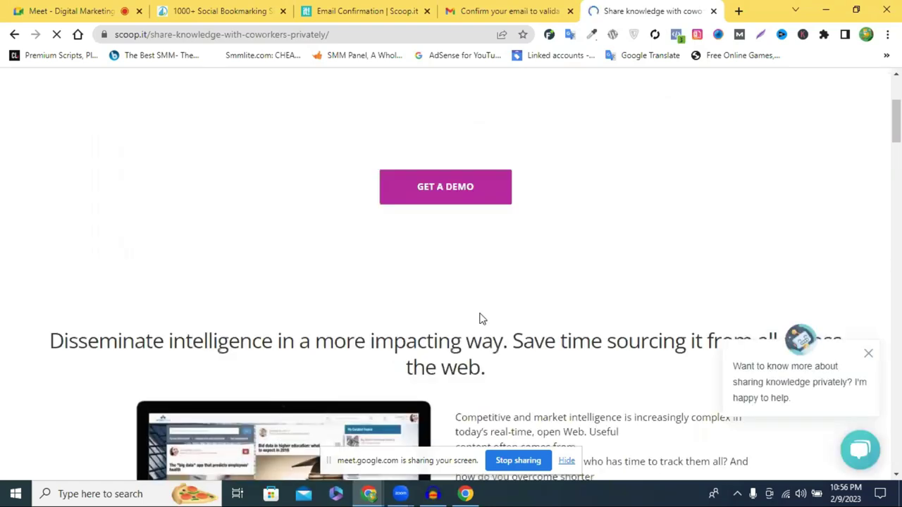
pyautogui.scroll(3, 481, 318)
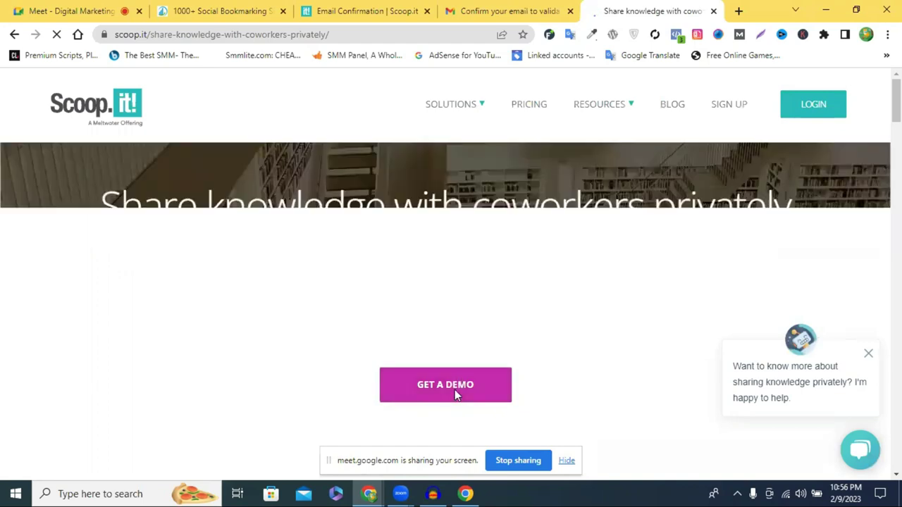
pyautogui.click(454, 390)
pyautogui.click(533, 8)
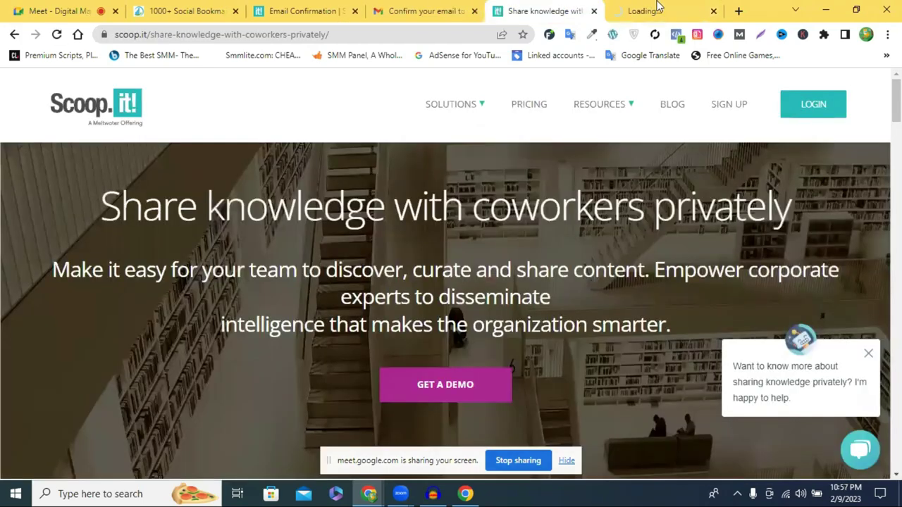
pyautogui.click(693, 11)
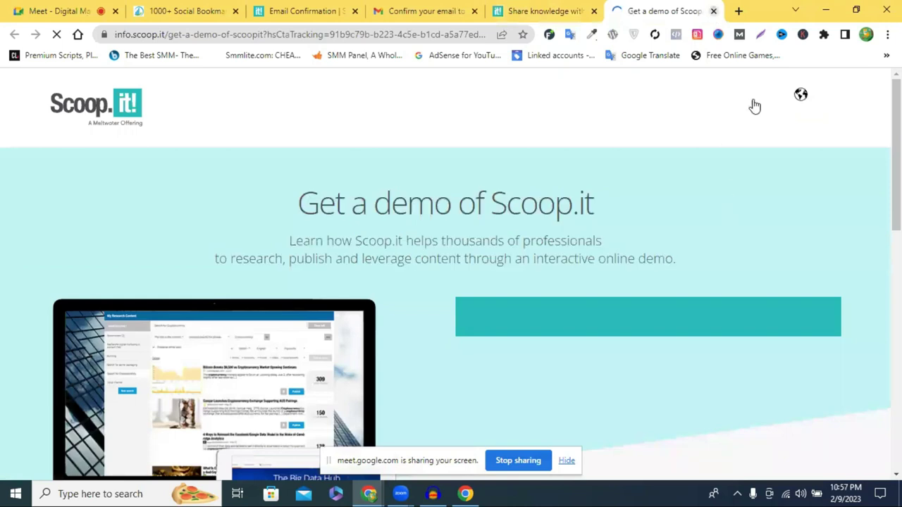
pyautogui.hotkey('ctrl', 'w')
pyautogui.click(807, 107)
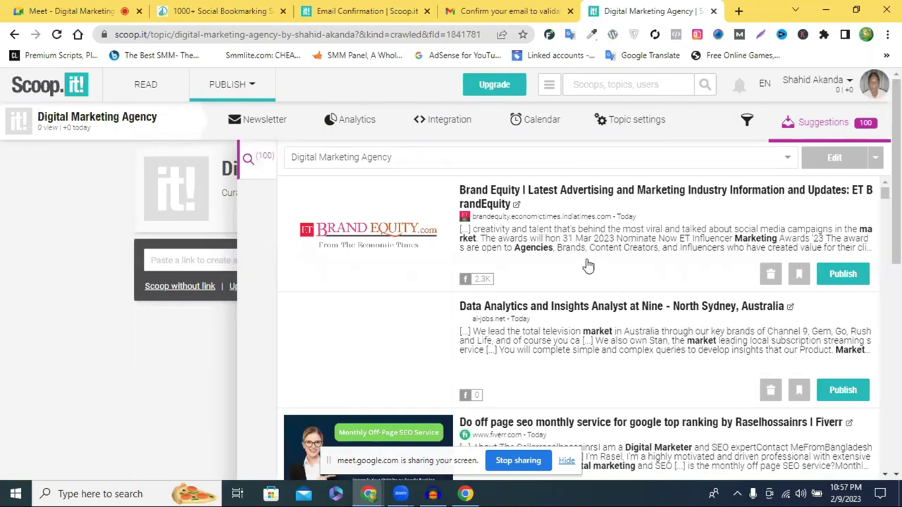
# - Browse the content suggestions for the Digital Marketing Agency topic and open the topic's newsletter editor
pyautogui.scroll(-3, 585, 264)
pyautogui.scroll(-5, 585, 264)
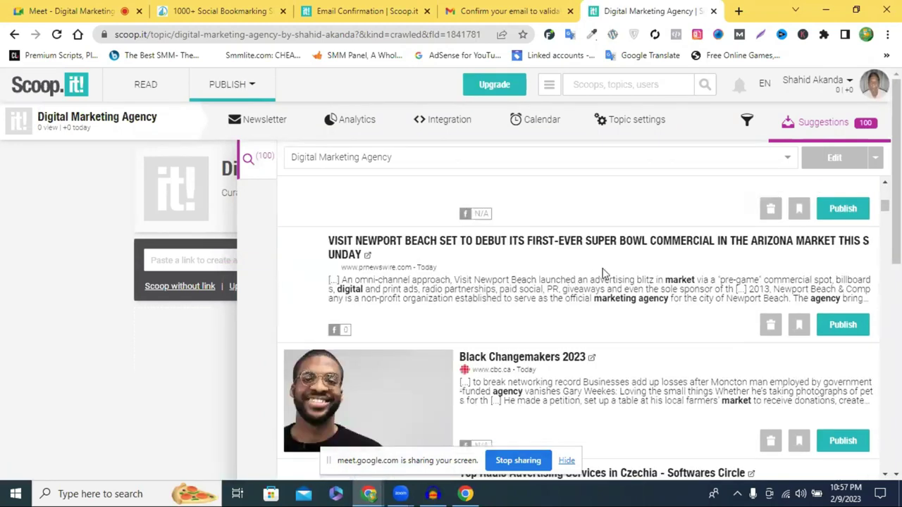
pyautogui.scroll(-5, 590, 261)
pyautogui.scroll(-3, 503, 281)
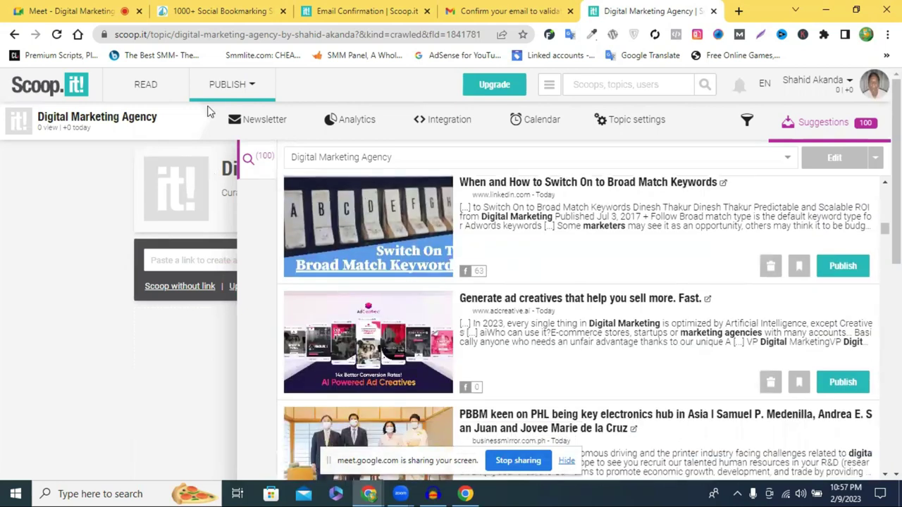
pyautogui.click(250, 127)
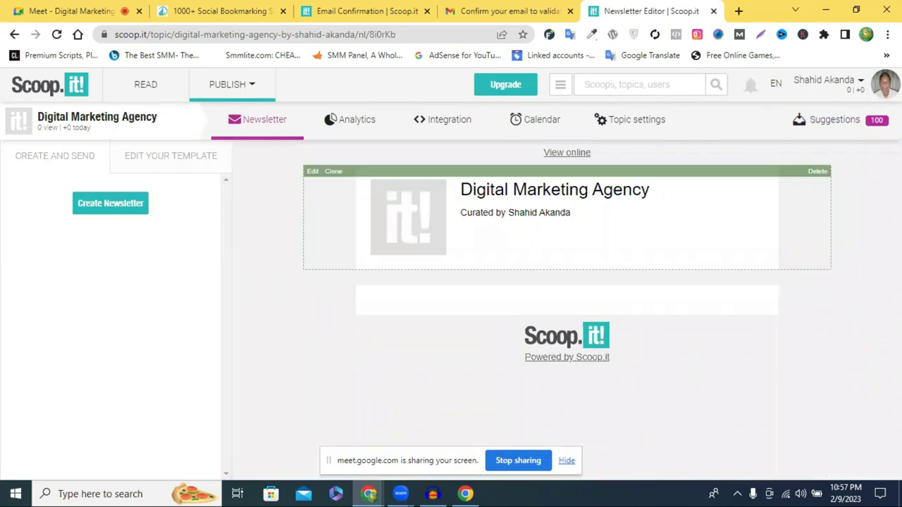
# - Open the own curator profile and check the curated topics for Digital Marketing Agency
pyautogui.click(539, 212)
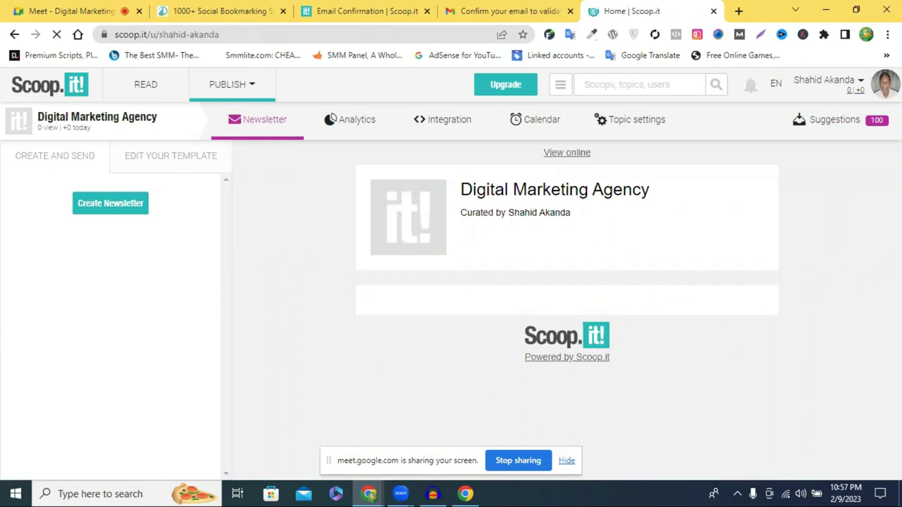
pyautogui.scroll(-2, 646, 276)
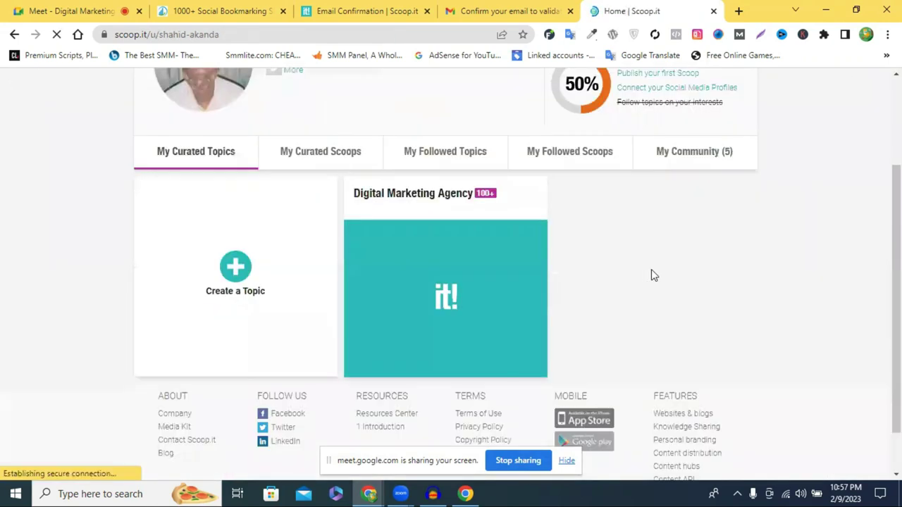
pyautogui.scroll(-1, 425, 292)
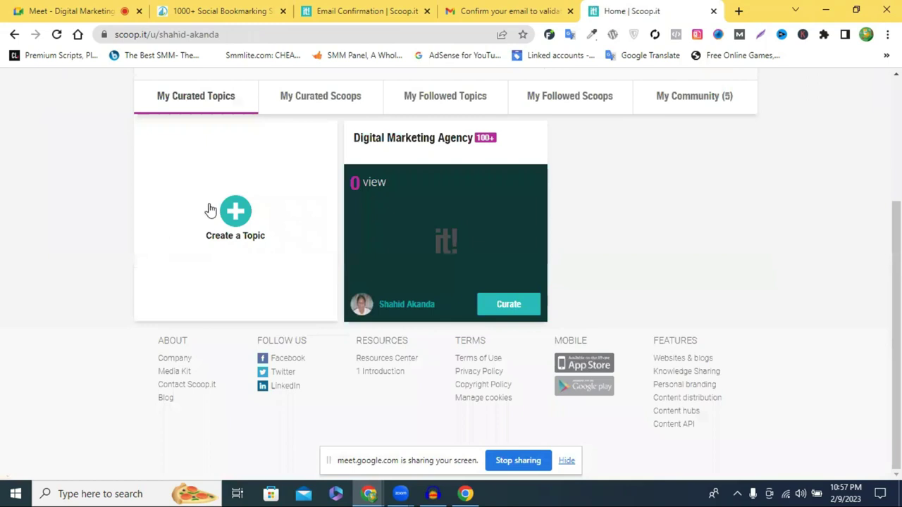
pyautogui.scroll(3, 147, 100)
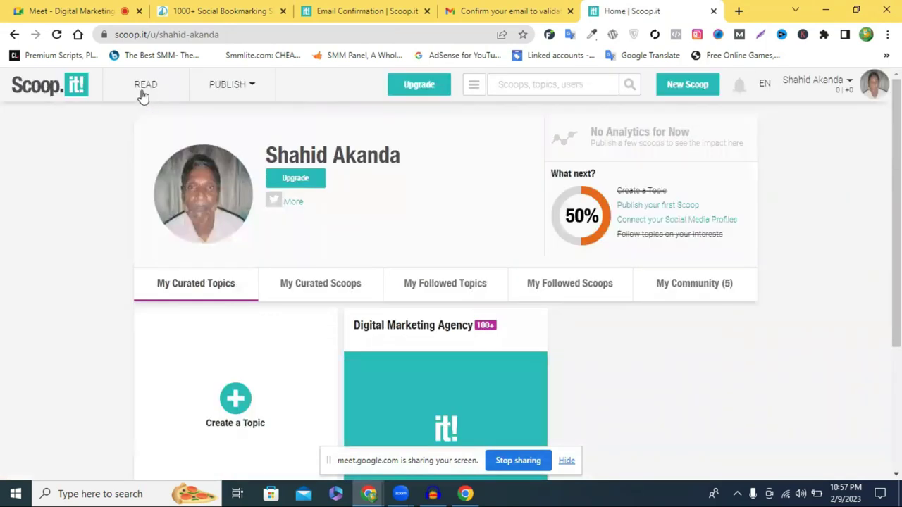
pyautogui.click(141, 92)
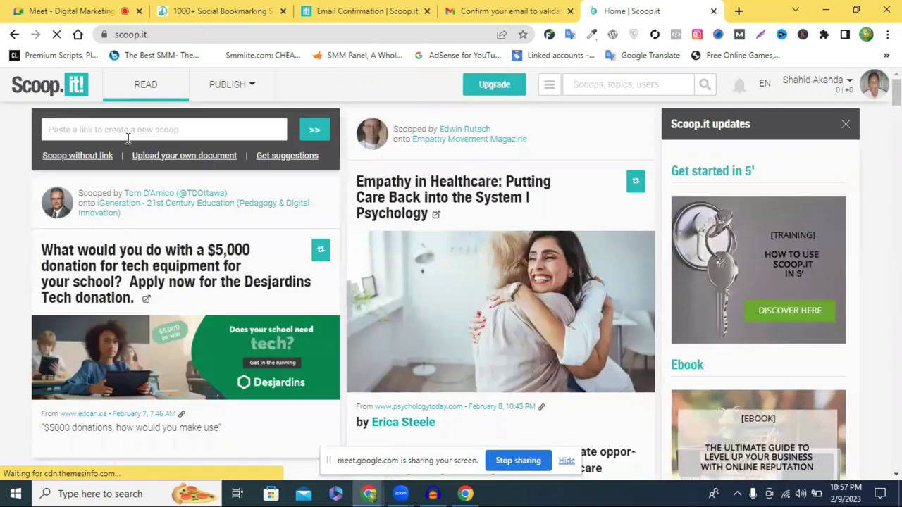
pyautogui.click(128, 138)
pyautogui.write('https://www.youtube.com/watch?v=XLqwhODa4X0&t=774s')
pyautogui.click(315, 131)
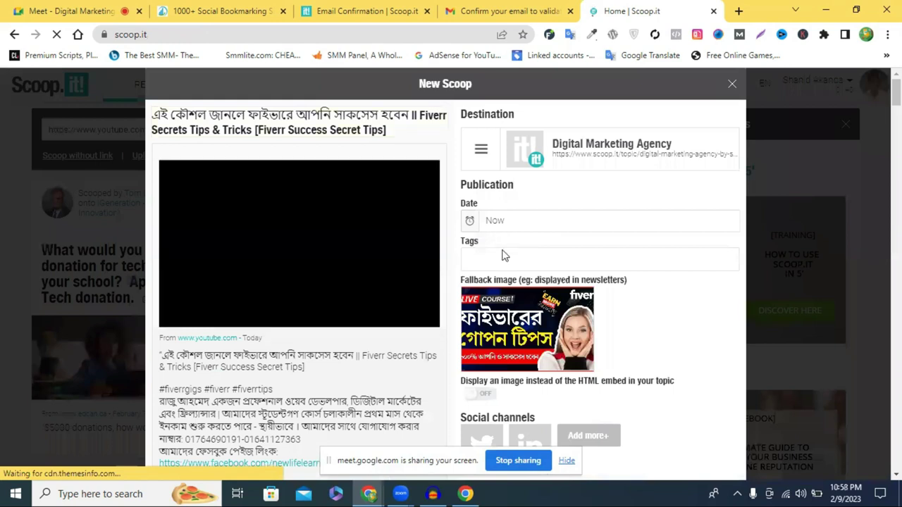
# - Check the available destination topics for the new scoop and keep Digital Marketing Agency as the destination
pyautogui.click(505, 260)
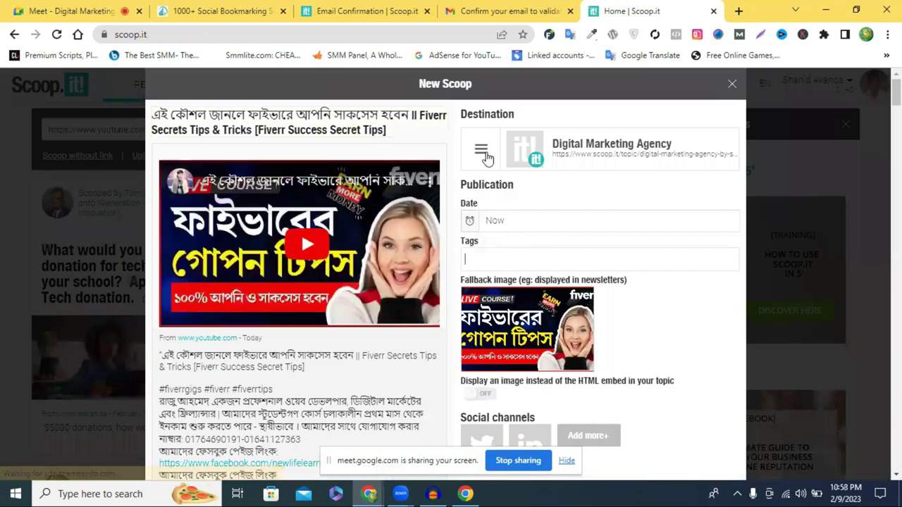
pyautogui.click(484, 155)
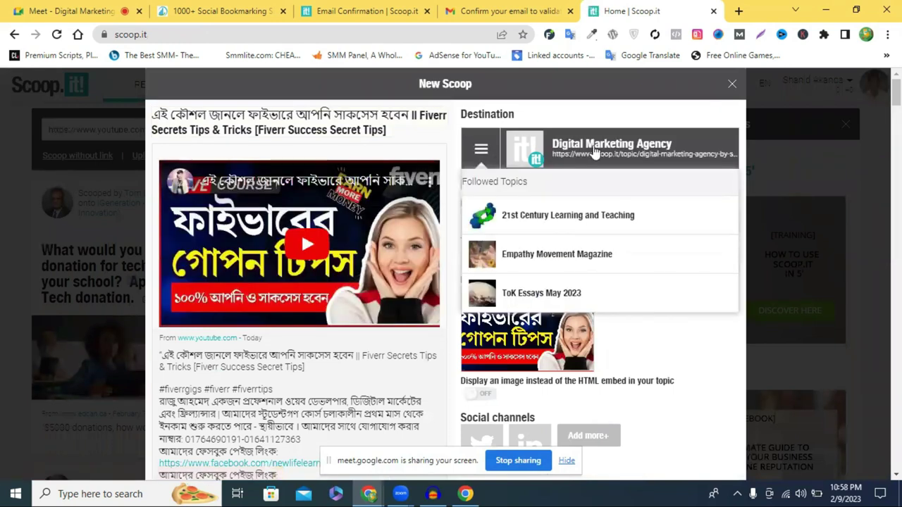
pyautogui.click(485, 171)
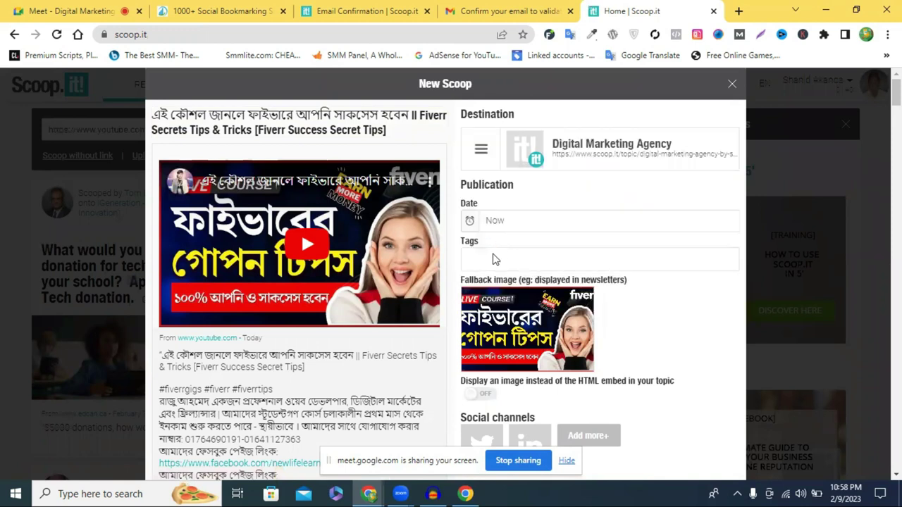
# - Add the tags "fiveer", "fiverr tips" and "get more order" to the new scoop
pyautogui.click(479, 258)
pyautogui.write('fiverr')
pyautogui.press('Return')
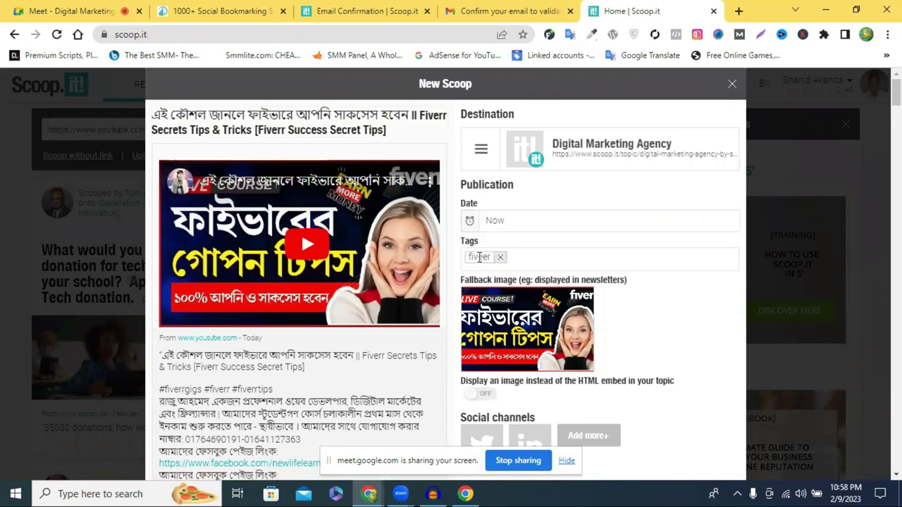
pyautogui.write('f')
pyautogui.write('iverr')
pyautogui.write(' t')
pyautogui.write('io')
pyautogui.write('s')
pyautogui.press('Return')
pyautogui.write('get more order')
pyautogui.press('Return')
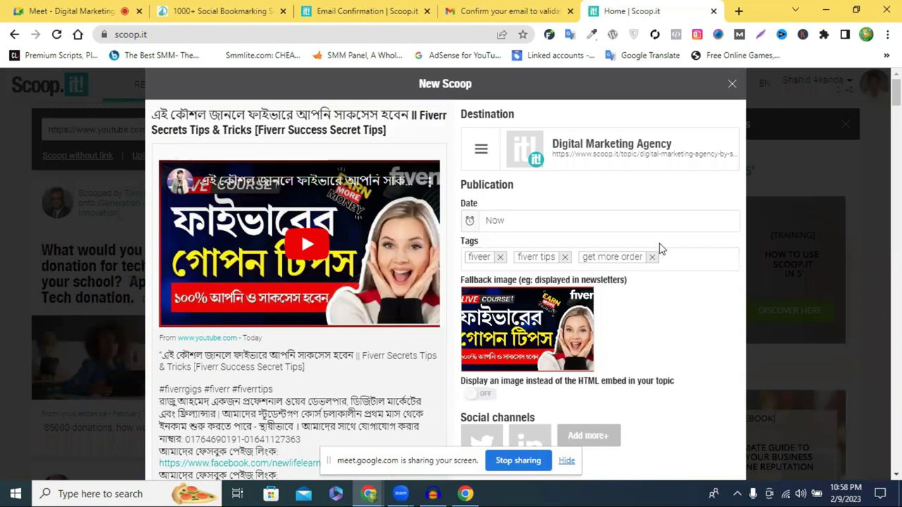
# - Turn on displaying an image instead of the HTML embed in the topic, and switch the option back off
pyautogui.scroll(-1, 658, 248)
pyautogui.scroll(-1, 590, 259)
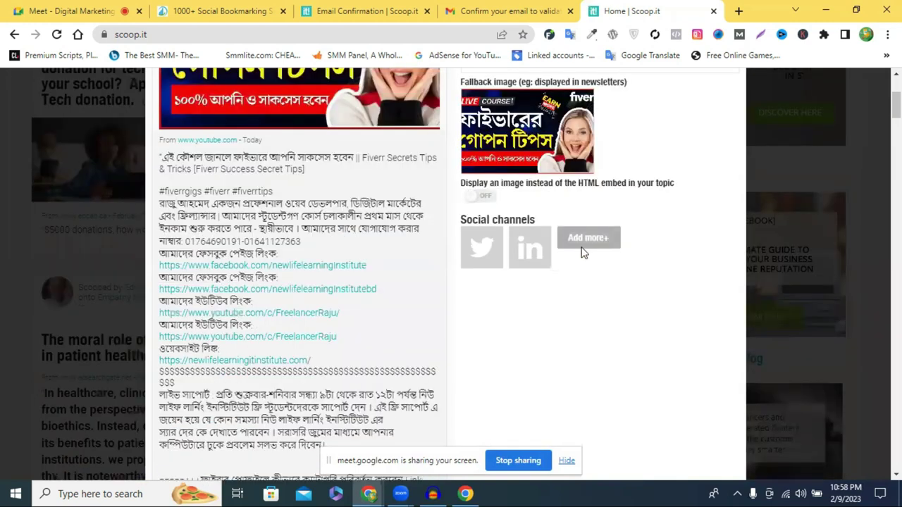
pyautogui.click(484, 203)
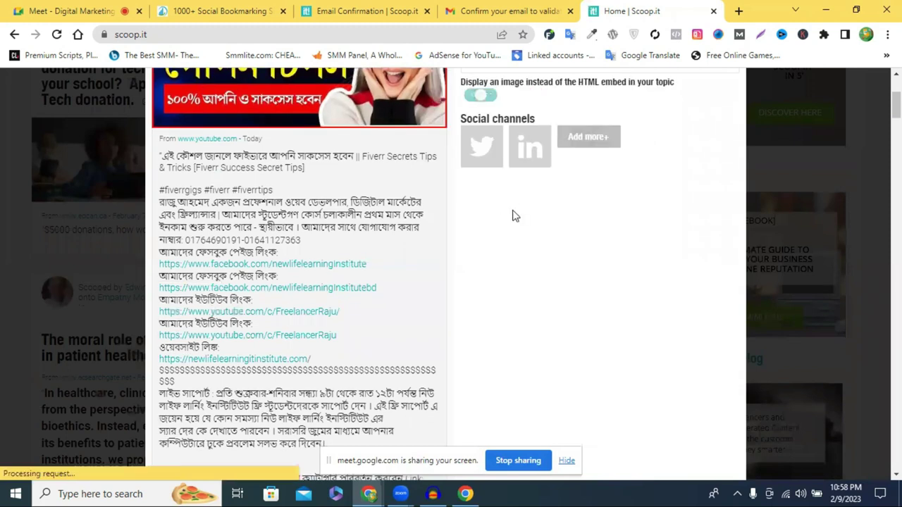
pyautogui.scroll(2, 529, 240)
pyautogui.click(476, 296)
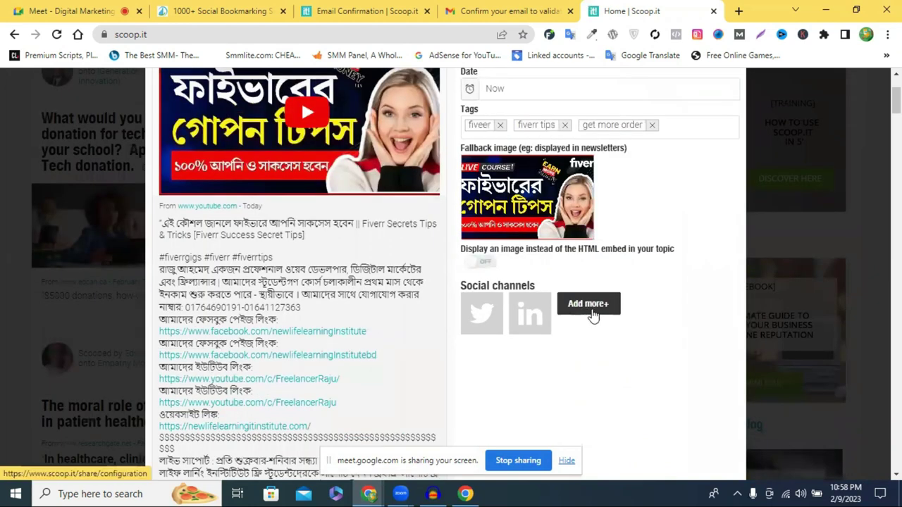
# - Leave the scoop's insight without any text and publish the scoop to the Digital Marketing Agency topic
pyautogui.scroll(-5, 654, 316)
pyautogui.scroll(-5, 692, 248)
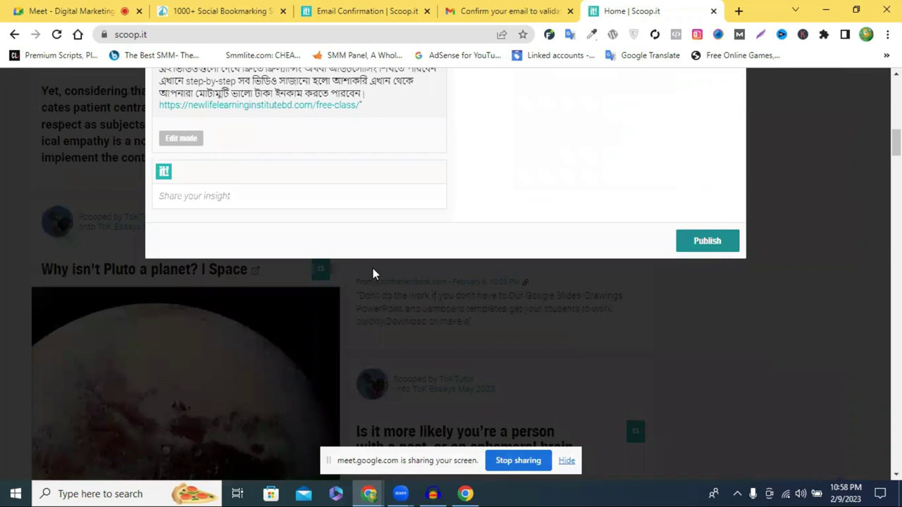
pyautogui.moveTo(373, 275); pyautogui.dragTo(261, 217)
pyautogui.click(255, 263)
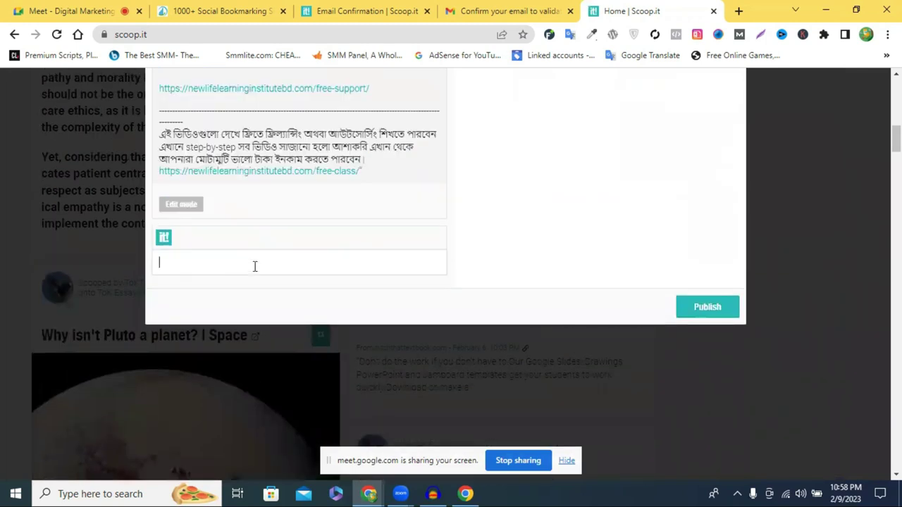
pyautogui.scroll(1, 255, 267)
pyautogui.scroll(1, 559, 365)
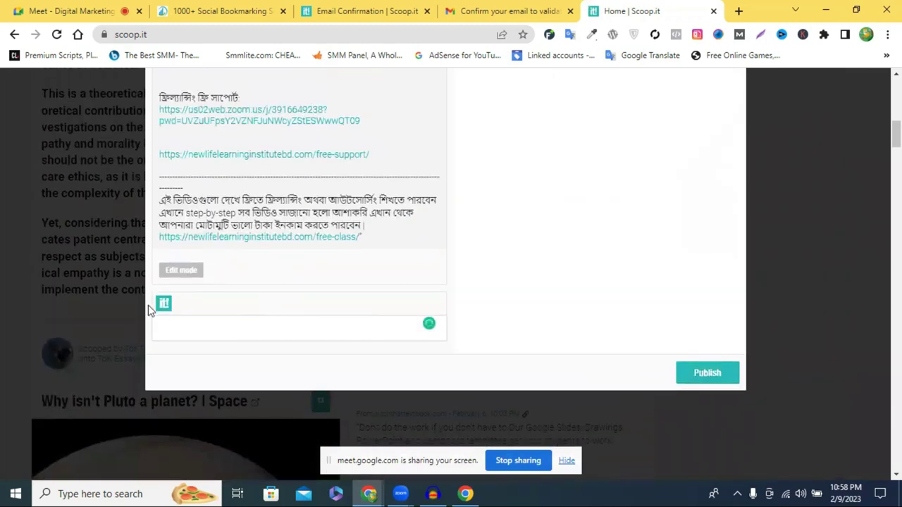
pyautogui.click(708, 373)
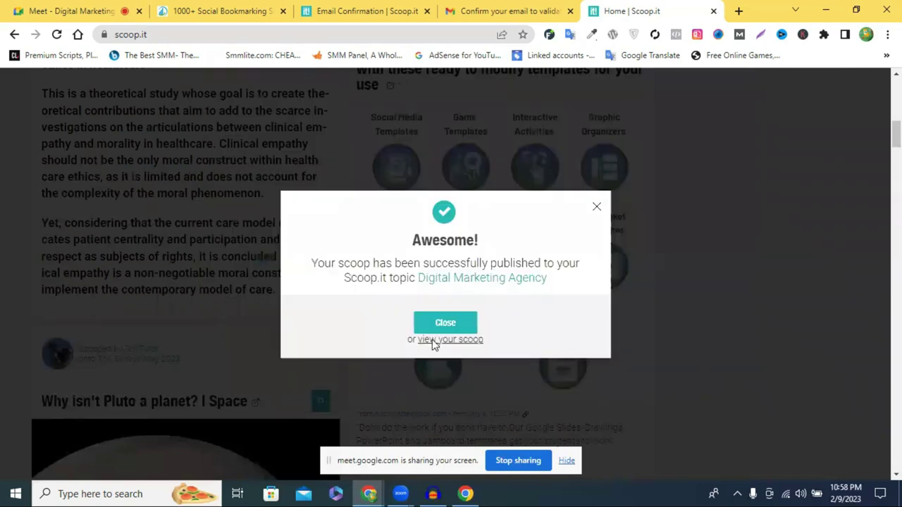
# - Open the published scoop and review its video, description and links
pyautogui.click(434, 339)
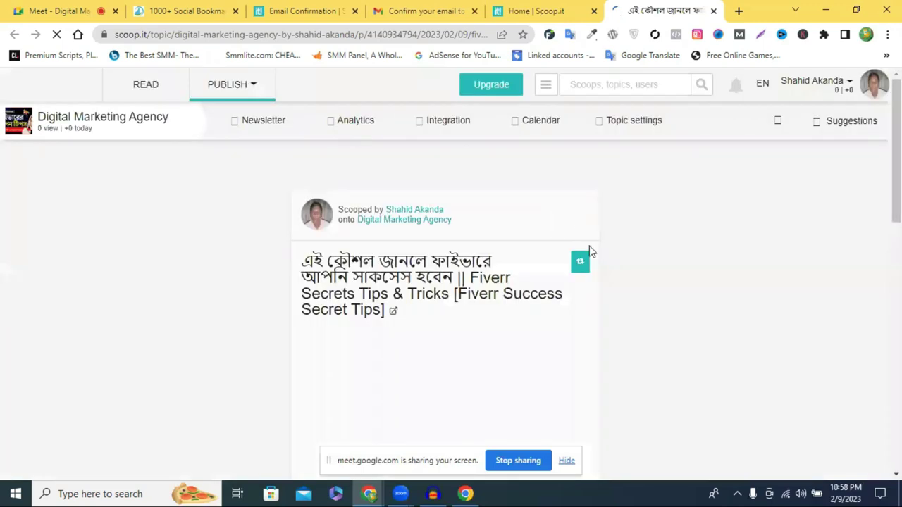
pyautogui.scroll(-10, 577, 293)
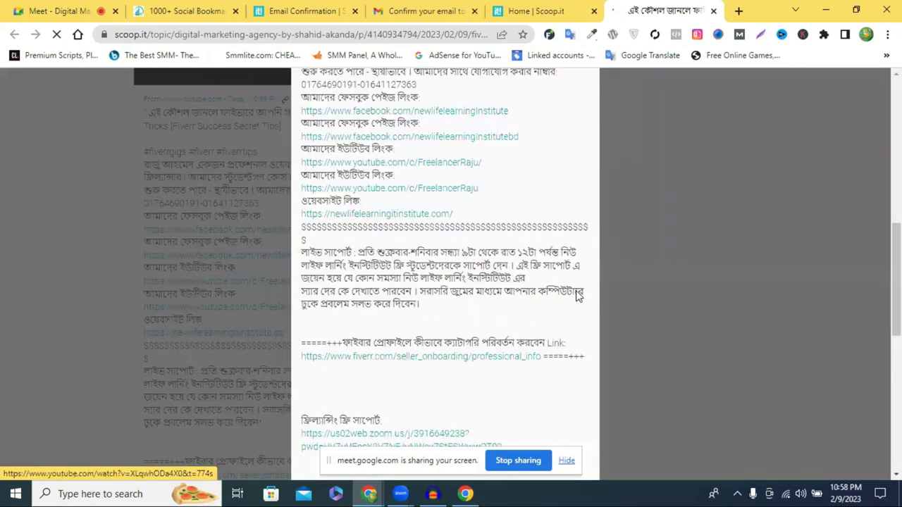
pyautogui.scroll(-10, 577, 296)
pyautogui.scroll(3, 588, 362)
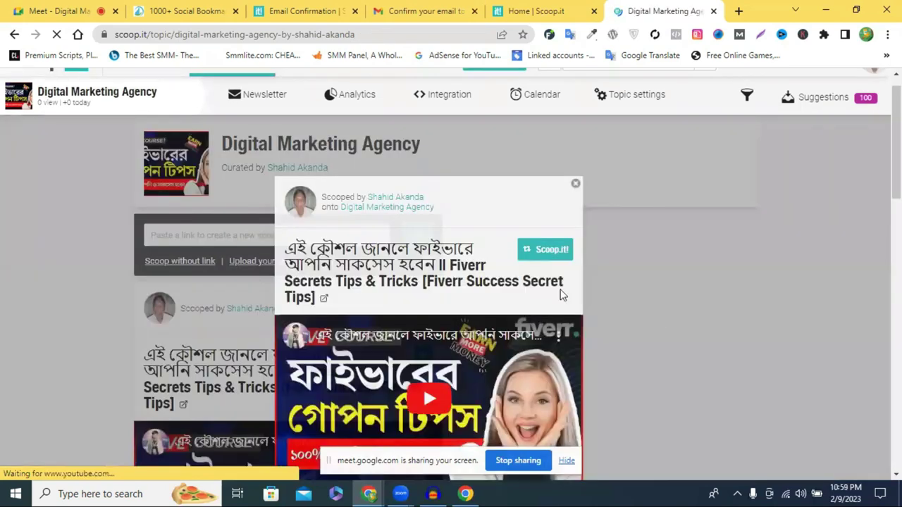
# - Close the scoop's detail view and look through the Digital Marketing Agency topic page with the published scoop
pyautogui.click(591, 290)
pyautogui.scroll(3, 587, 289)
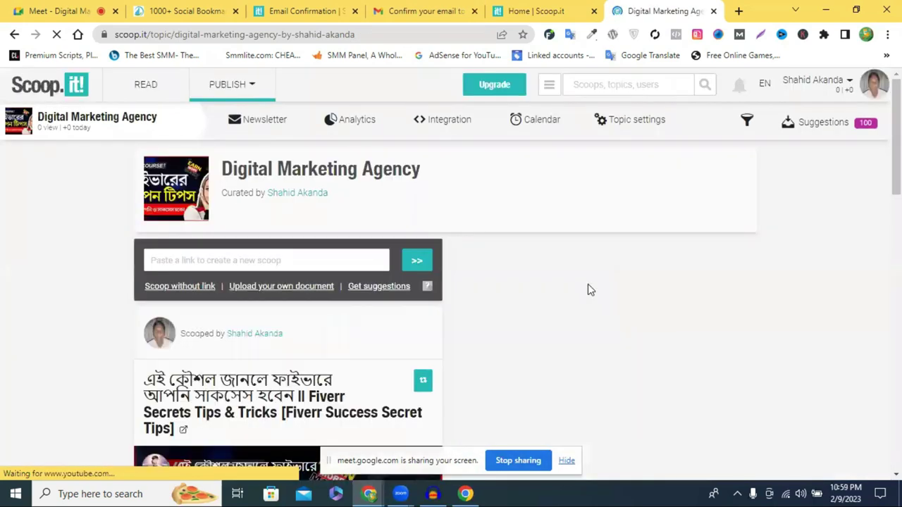
pyautogui.scroll(-5, 589, 289)
pyautogui.scroll(-8, 590, 289)
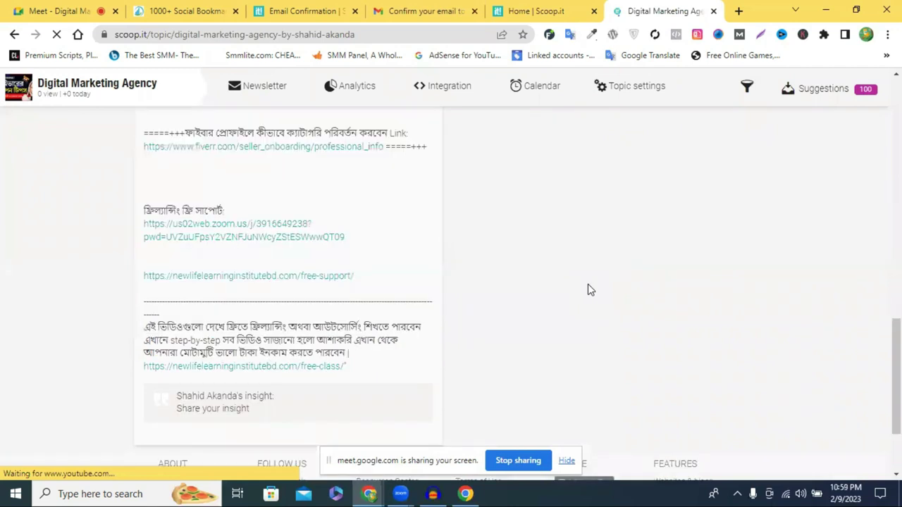
# - Look over the published scoop on the topic page again and close the Scoop.it home page
pyautogui.scroll(10, 589, 289)
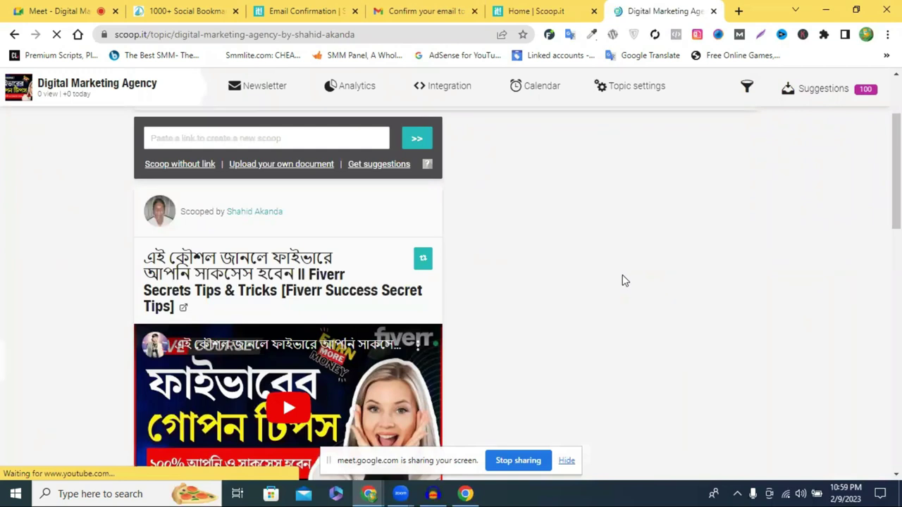
pyautogui.scroll(2, 622, 280)
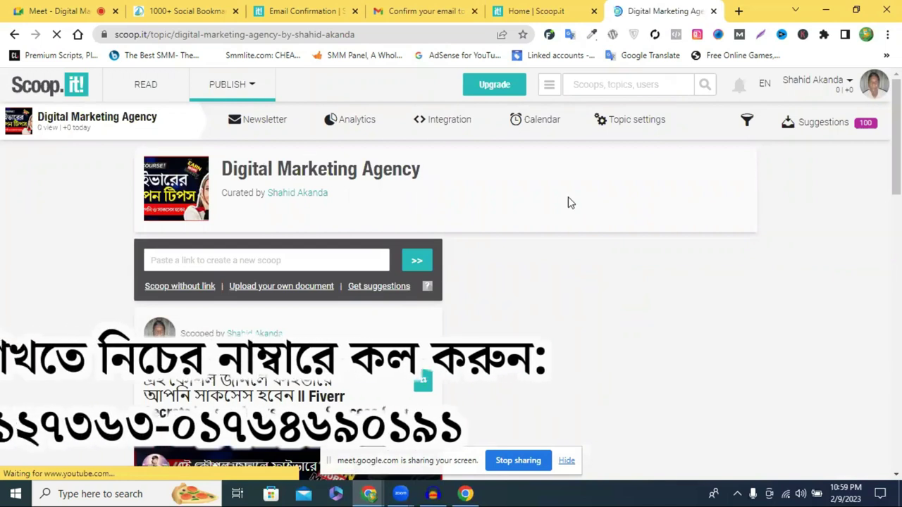
pyautogui.scroll(-3, 530, 316)
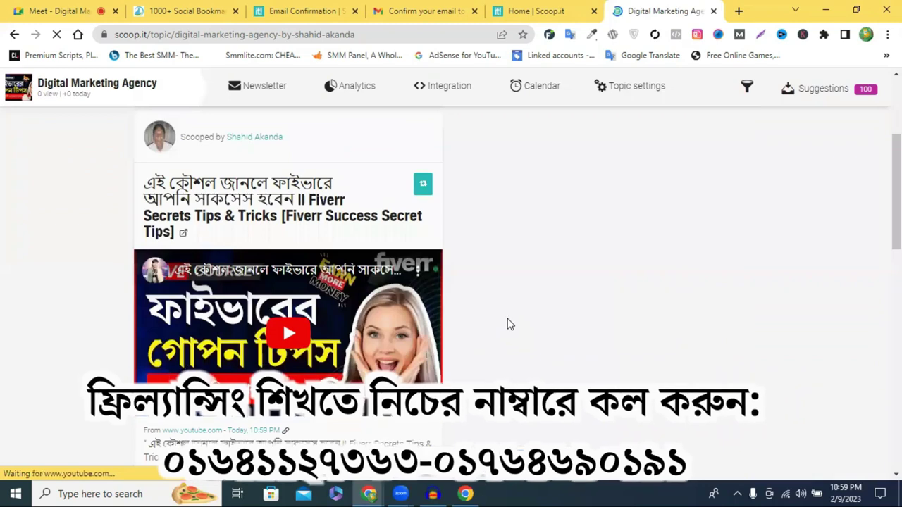
pyautogui.scroll(-1, 510, 324)
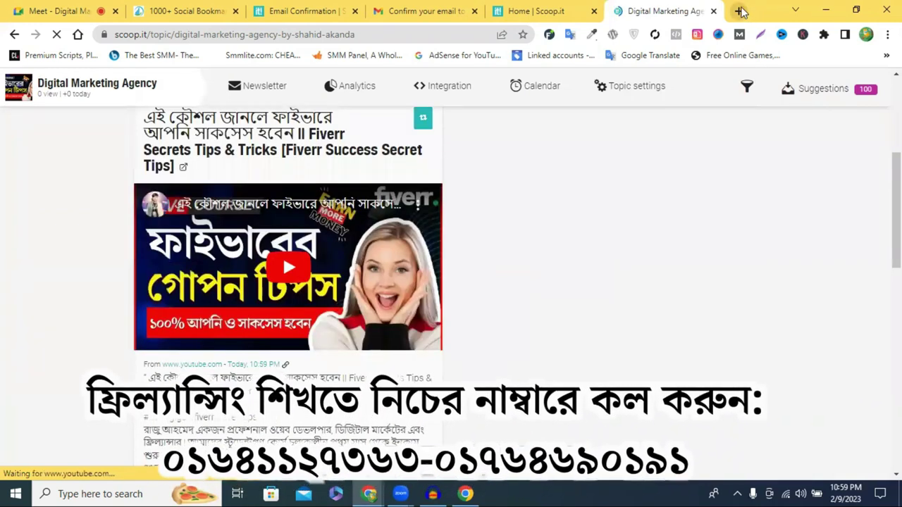
pyautogui.click(567, 9)
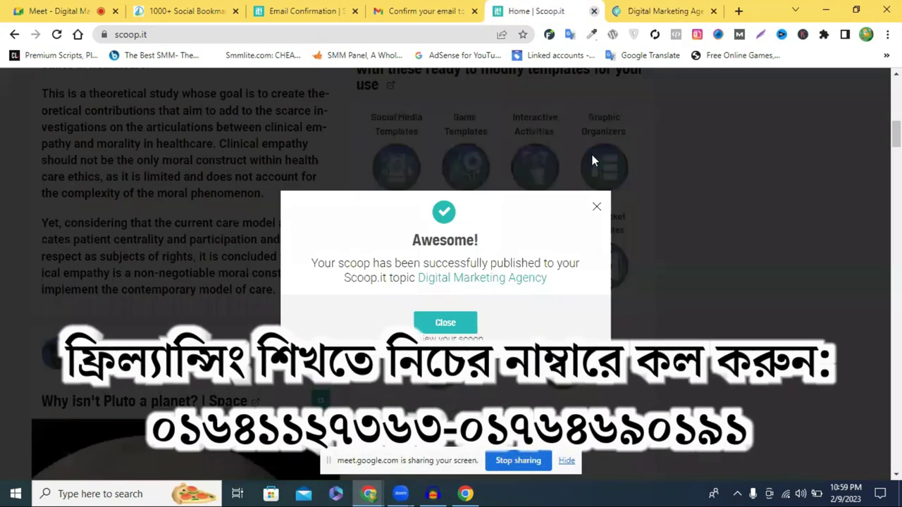
pyautogui.click(593, 10)
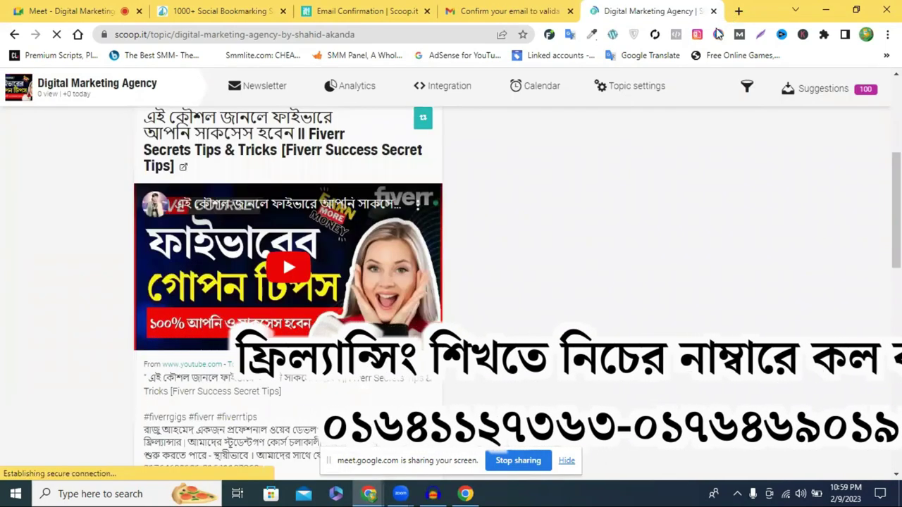
# - Open Google Drive in a new browser tab and create a blank Google Sheets spreadsheet
pyautogui.click(738, 11)
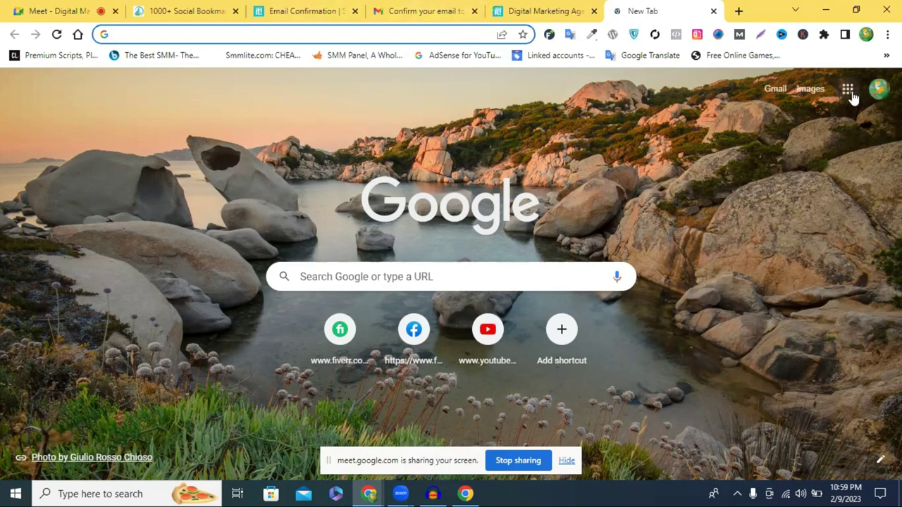
pyautogui.click(847, 90)
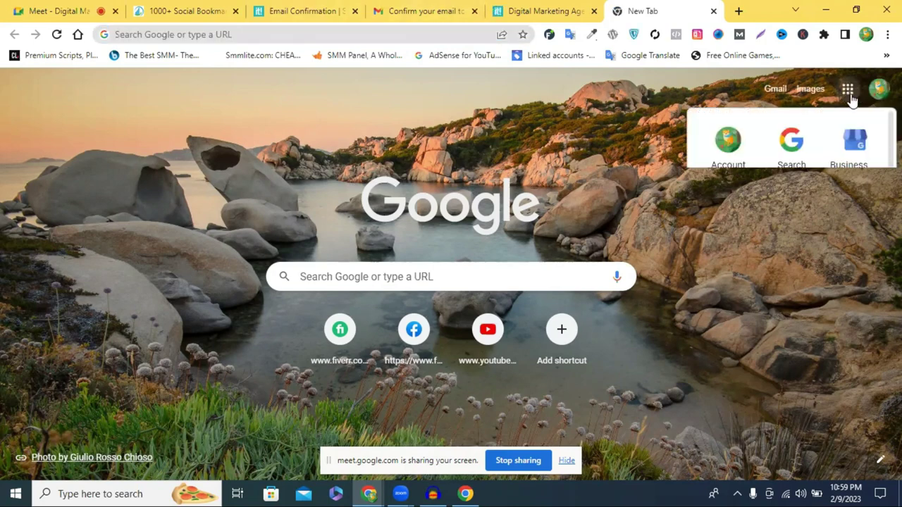
pyautogui.click(793, 347)
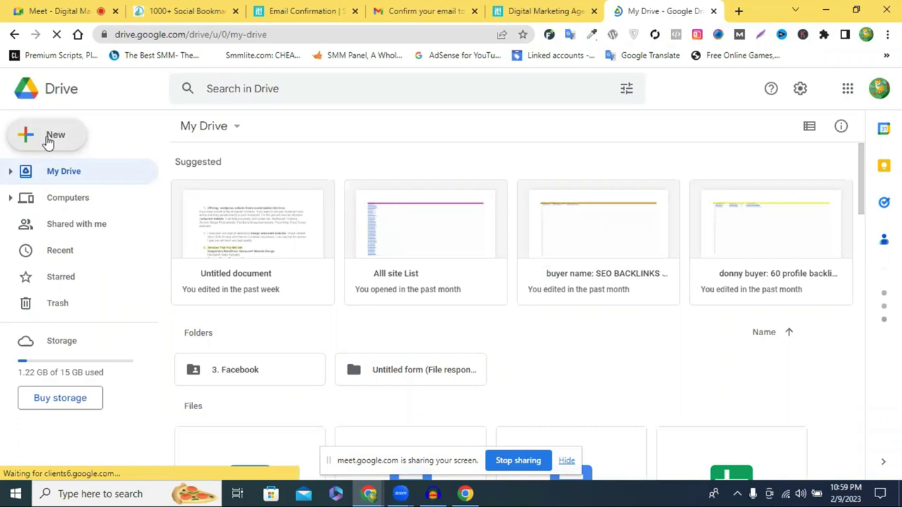
pyautogui.click(48, 139)
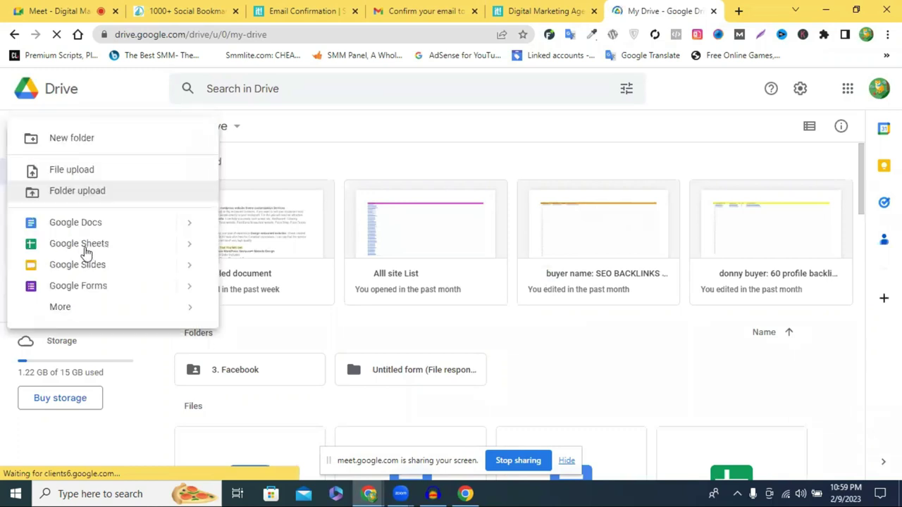
pyautogui.click(85, 246)
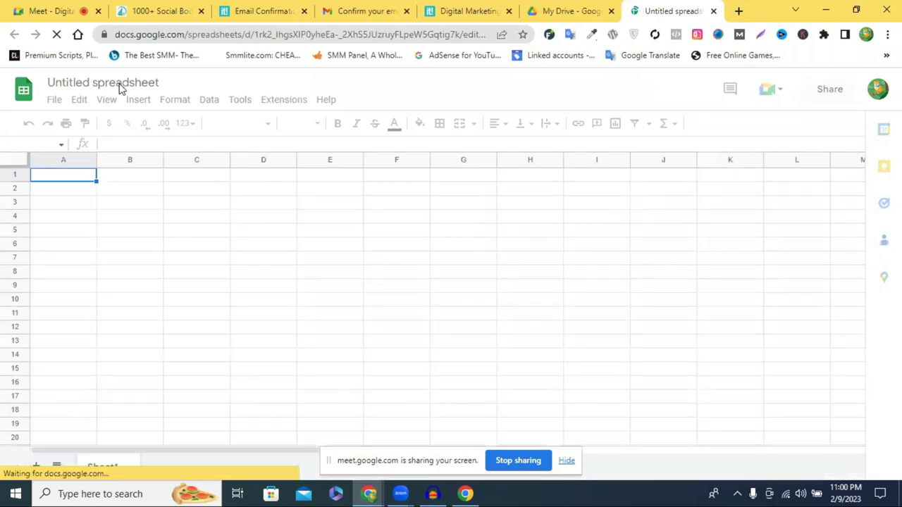
# - Rename the spreadsheet as "drobe boos youtube video sharing proof"
pyautogui.click(121, 86)
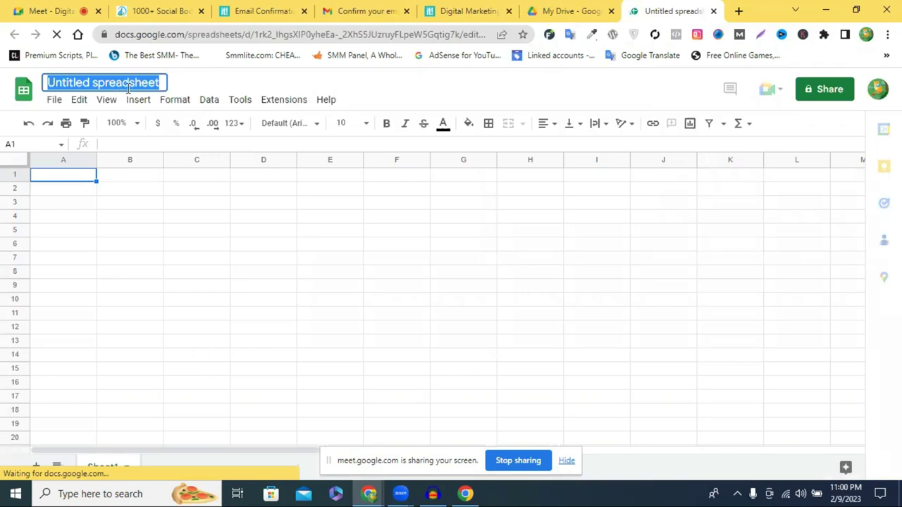
pyautogui.write('d')
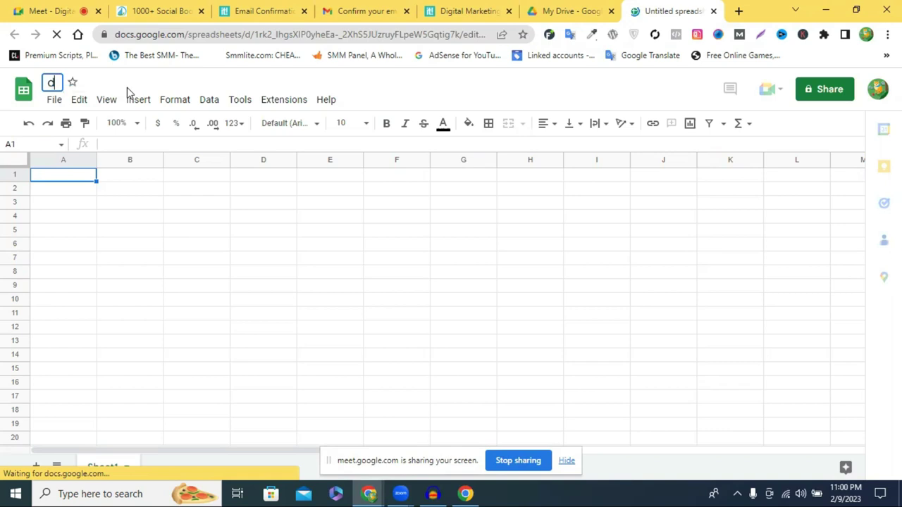
pyautogui.write('rob')
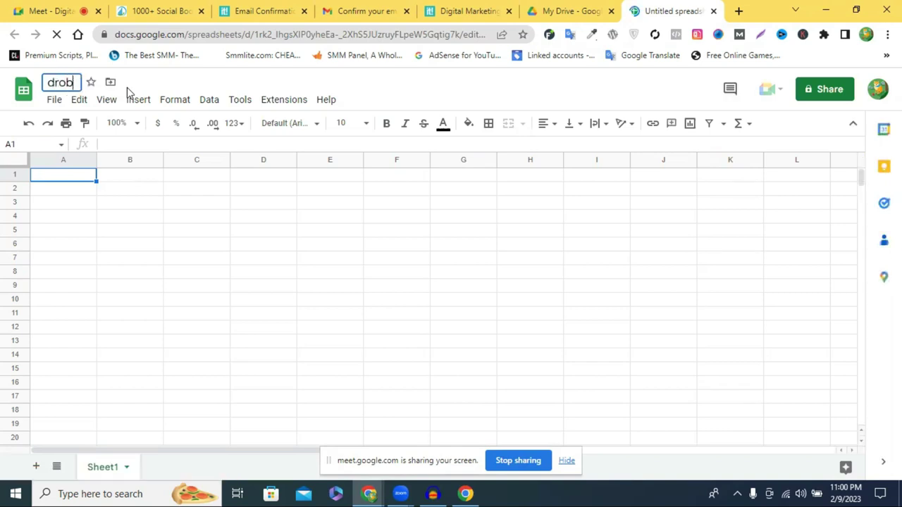
pyautogui.write('e b')
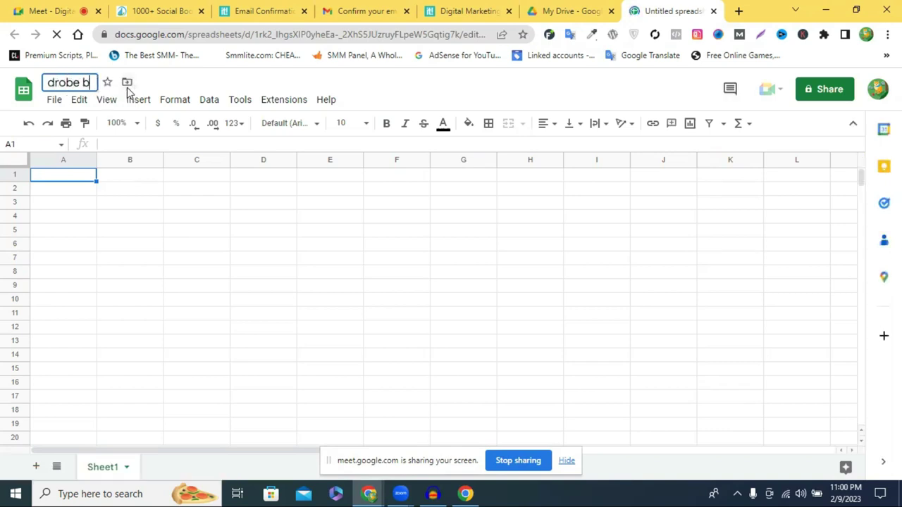
pyautogui.write('oos yout')
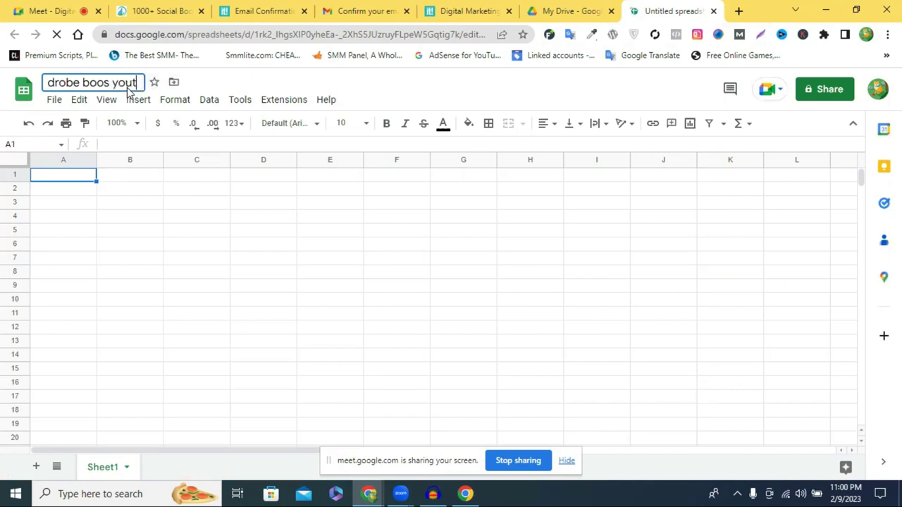
pyautogui.write('ube vide')
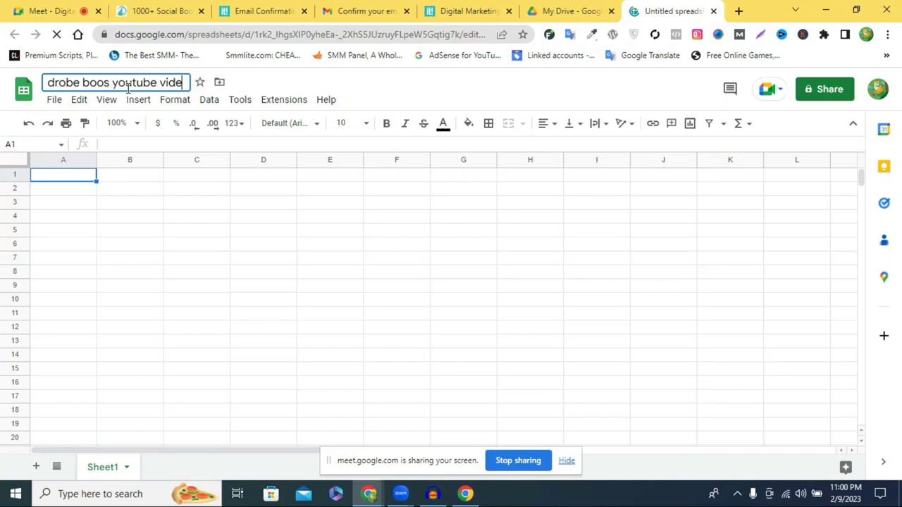
pyautogui.write('o s')
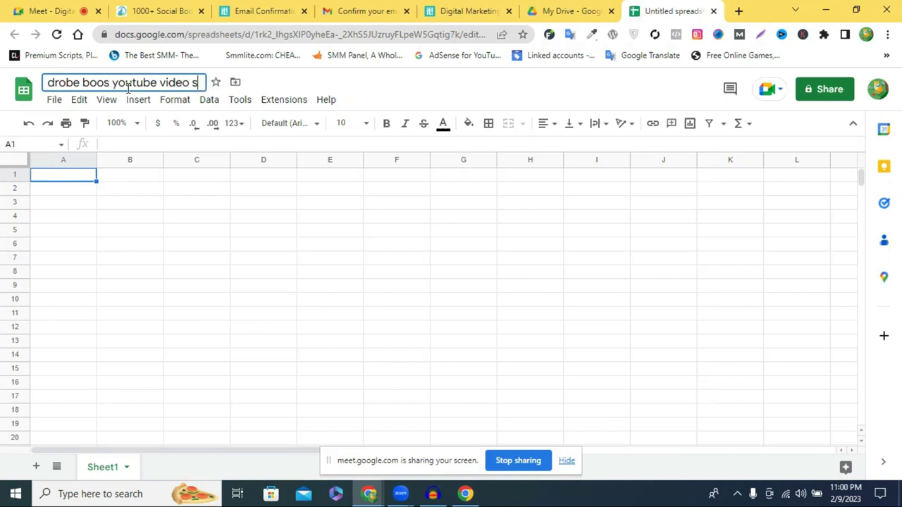
pyautogui.write('haring')
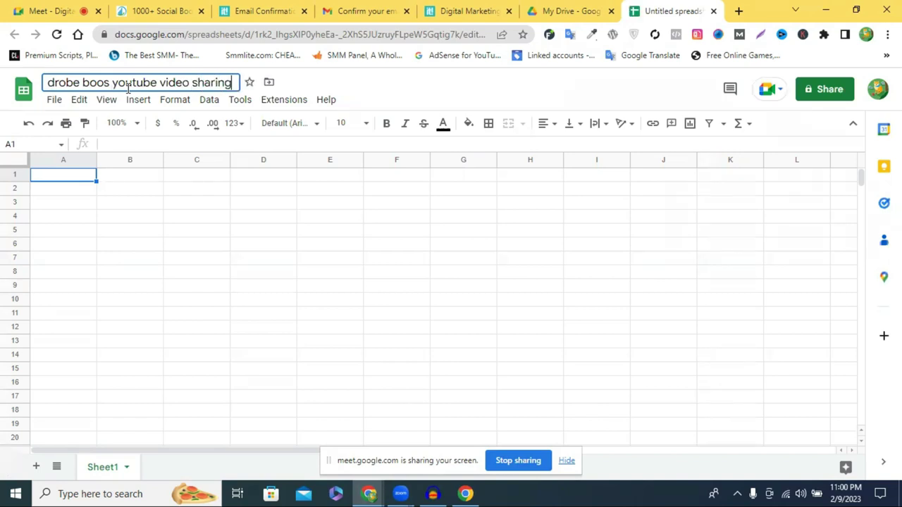
pyautogui.write(' p')
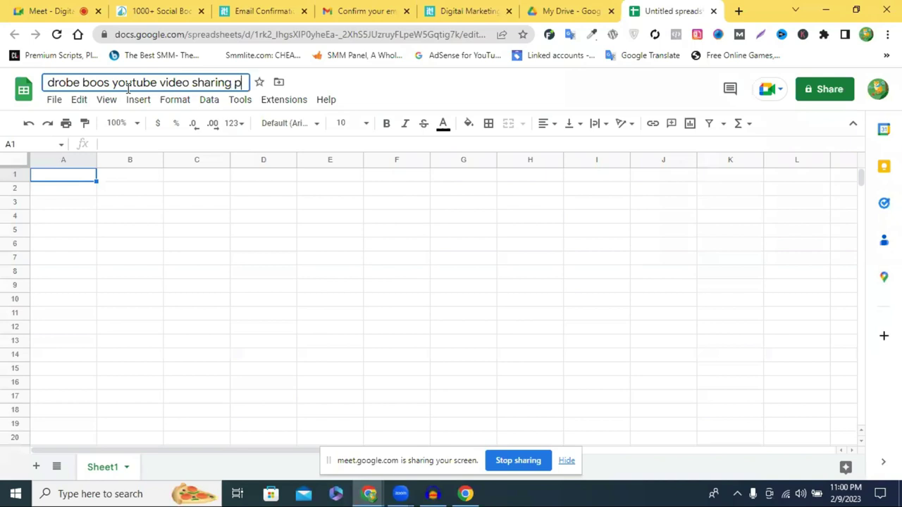
pyautogui.write('roof')
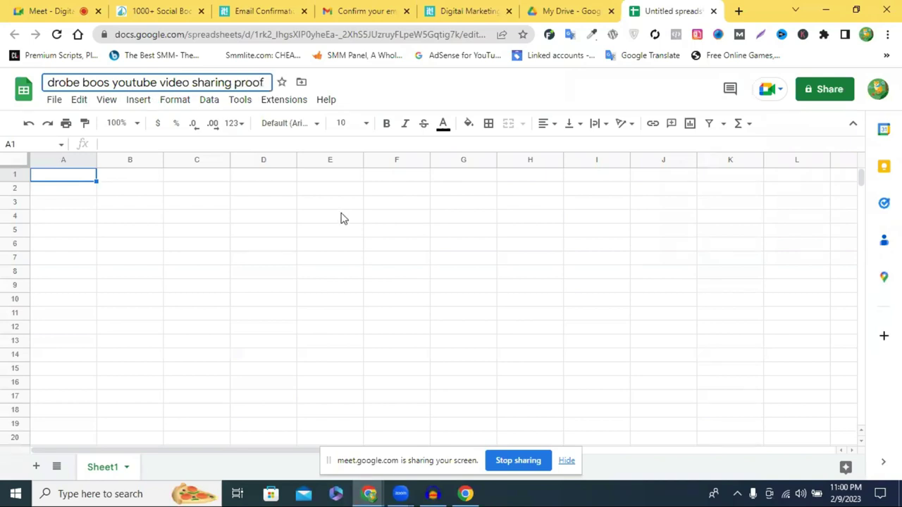
pyautogui.click(342, 218)
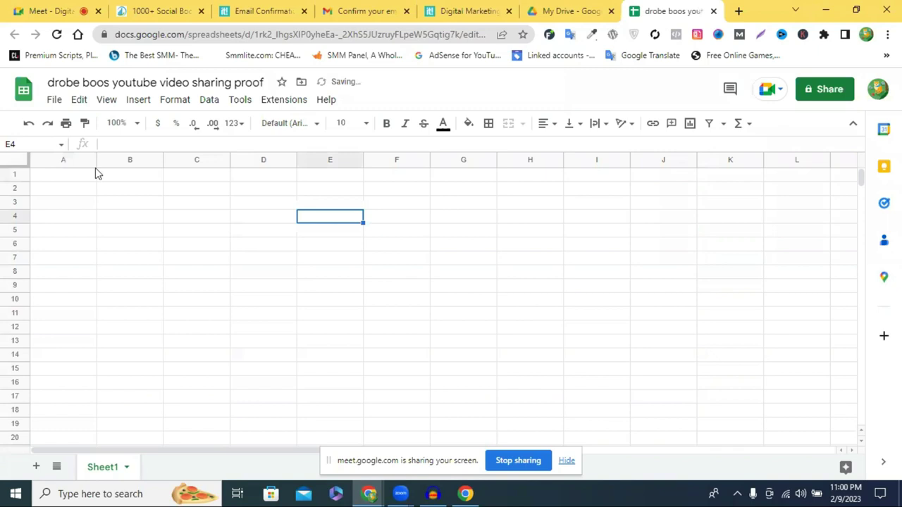
# - Narrow column A and enter the header "NO" in cell A1
pyautogui.moveTo(96, 161); pyautogui.dragTo(43, 176)
pyautogui.click(43, 176)
pyautogui.write('NO')
# - Enter the header "Website Link" in cell B1
pyautogui.click(117, 176)
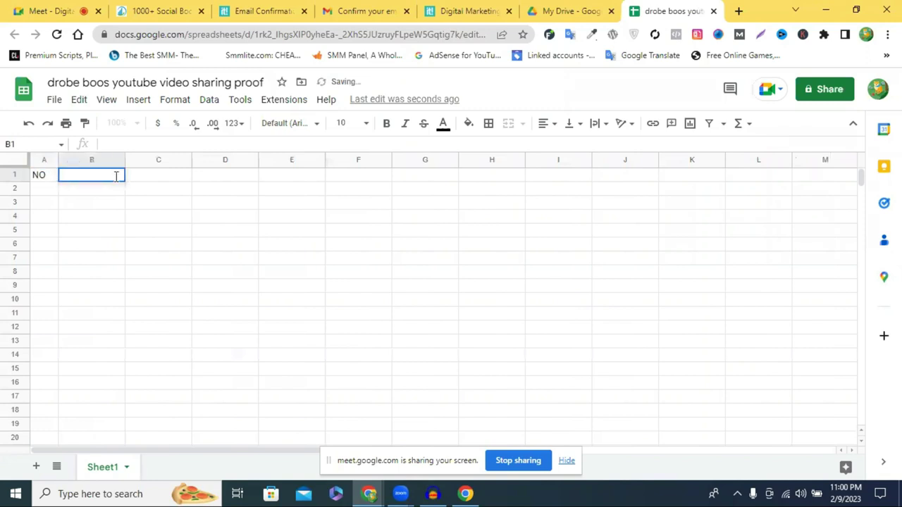
pyautogui.write('WEbsite')
pyautogui.press('BackSpace')
pyautogui.press('BackSpace')
pyautogui.press('BackSpace')
pyautogui.press('BackSpace')
pyautogui.press('BackSpace')
pyautogui.press('BackSpace')
pyautogui.press('BackSpace')
pyautogui.write('ebsite Link')
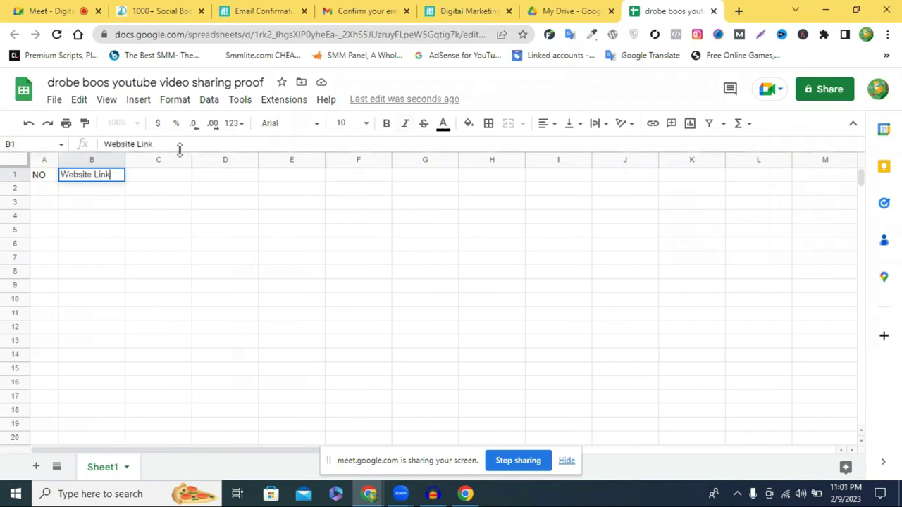
# - Enter the header "Screenshot Link" in cell C1
pyautogui.doubleClick(175, 175)
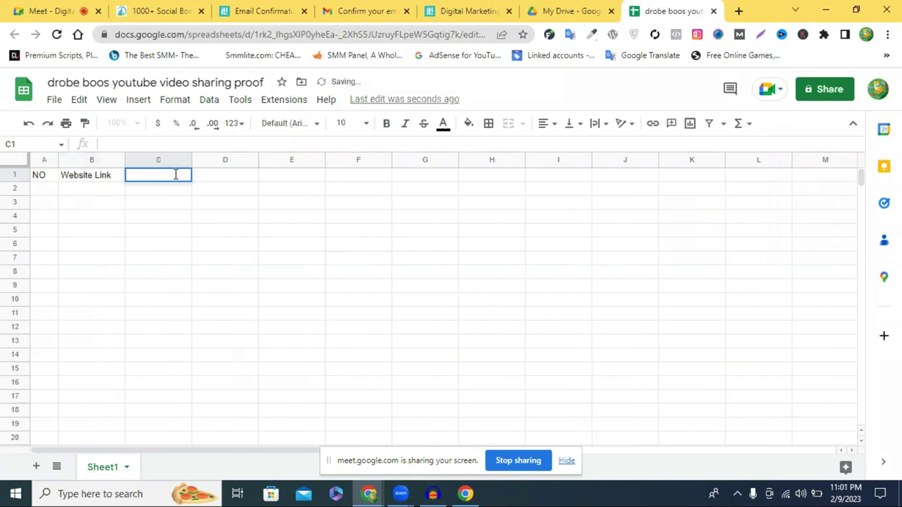
pyautogui.write('Screen')
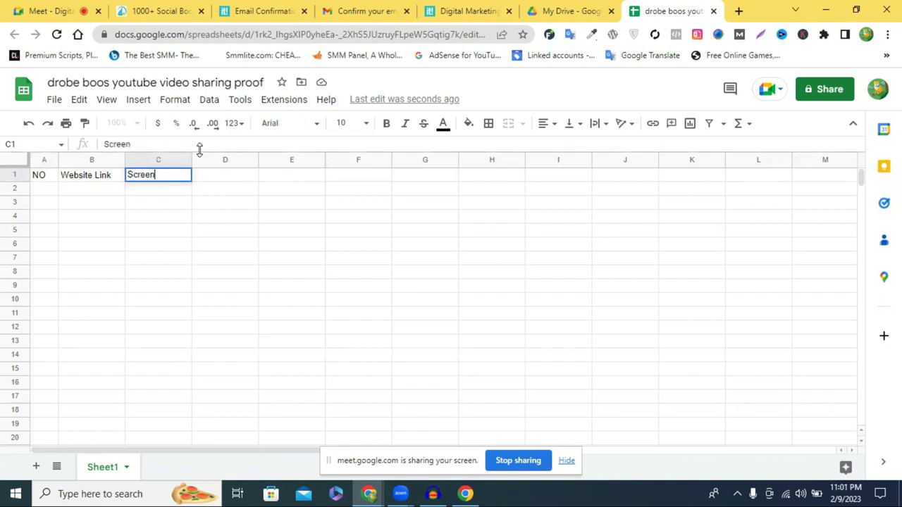
pyautogui.write('shot Link')
# - Widen column D and enter the header "Live Link" in cell D1
pyautogui.moveTo(256, 158); pyautogui.dragTo(316, 159)
pyautogui.click(231, 175)
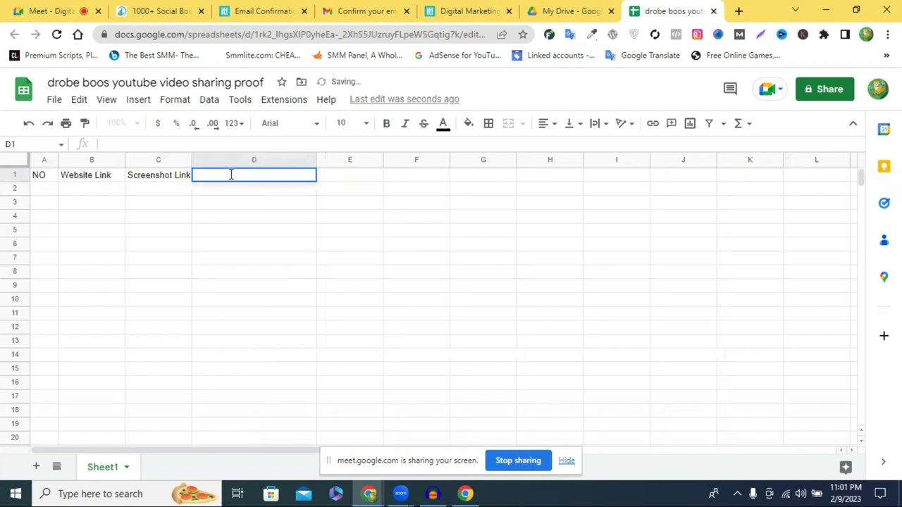
pyautogui.write('Livre')
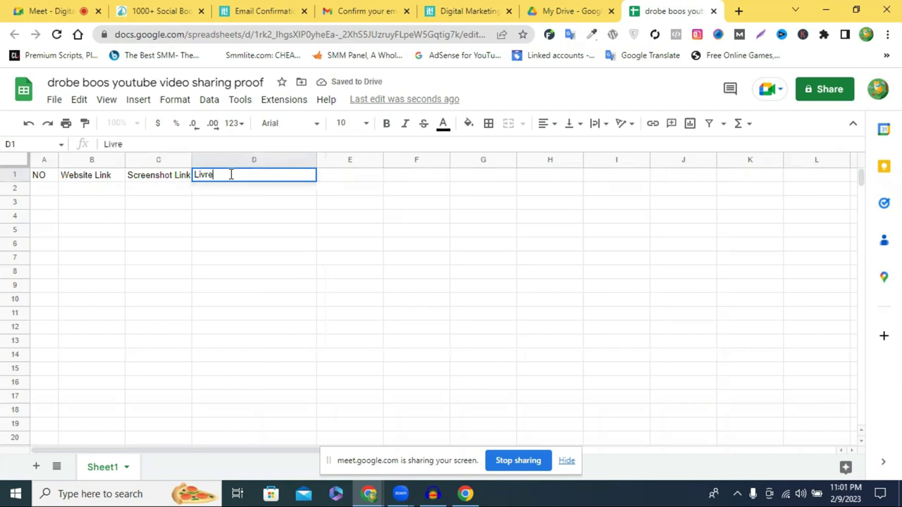
pyautogui.press('BackSpace')
pyautogui.press('BackSpace')
pyautogui.write('e Link')
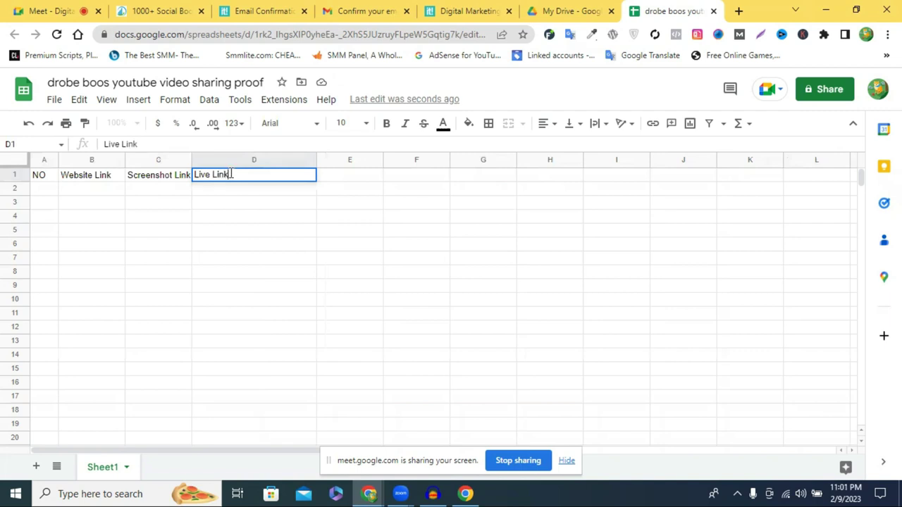
# - Widen column E and enter the header "Video URL" in cell E1
pyautogui.click(343, 180)
pyautogui.moveTo(383, 159); pyautogui.dragTo(438, 159)
pyautogui.doubleClick(367, 175)
pyautogui.write('Vid')
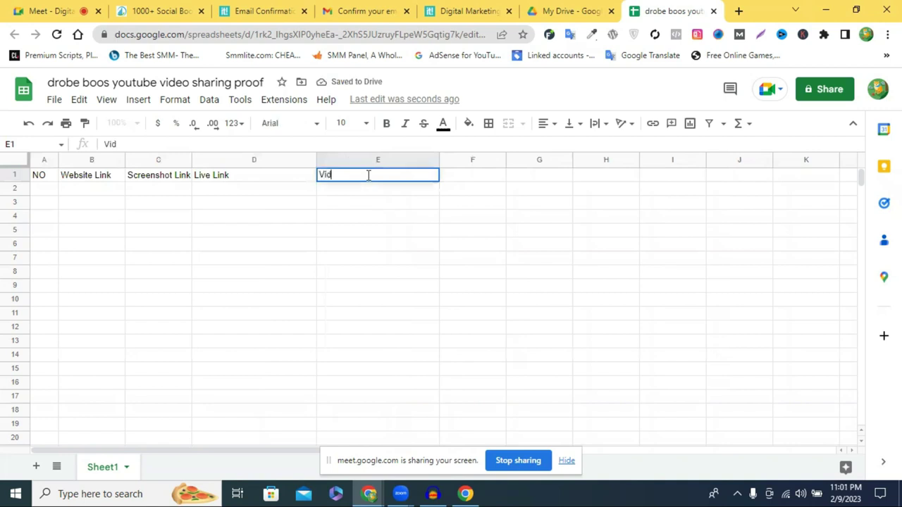
pyautogui.write('eo URL')
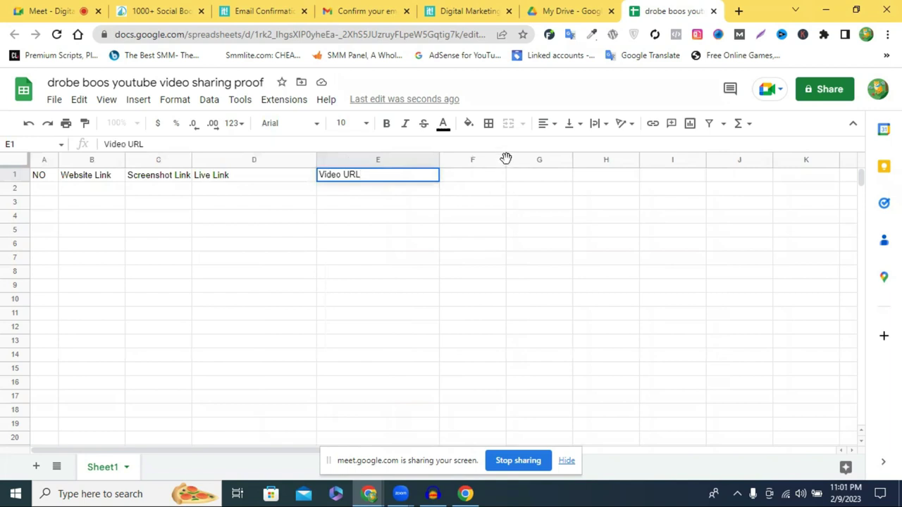
pyautogui.press('Tab')
# - Widen column F and enter the header "DA" in cell F1
pyautogui.moveTo(504, 150); pyautogui.dragTo(535, 161)
pyautogui.doubleClick(476, 176)
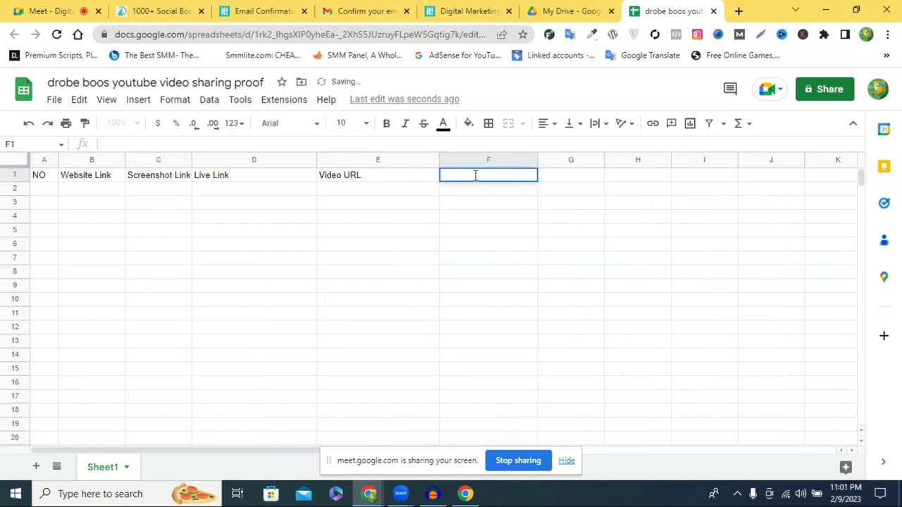
pyautogui.write('DA')
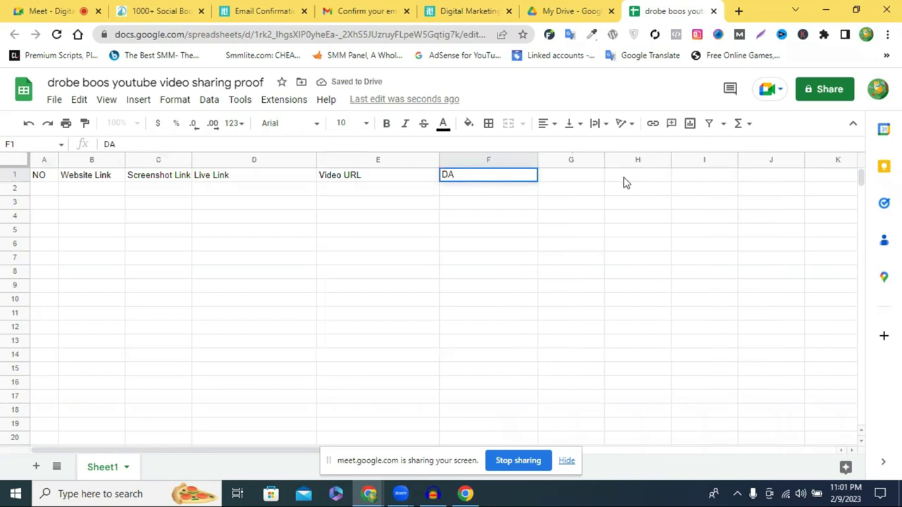
pyautogui.click(575, 179)
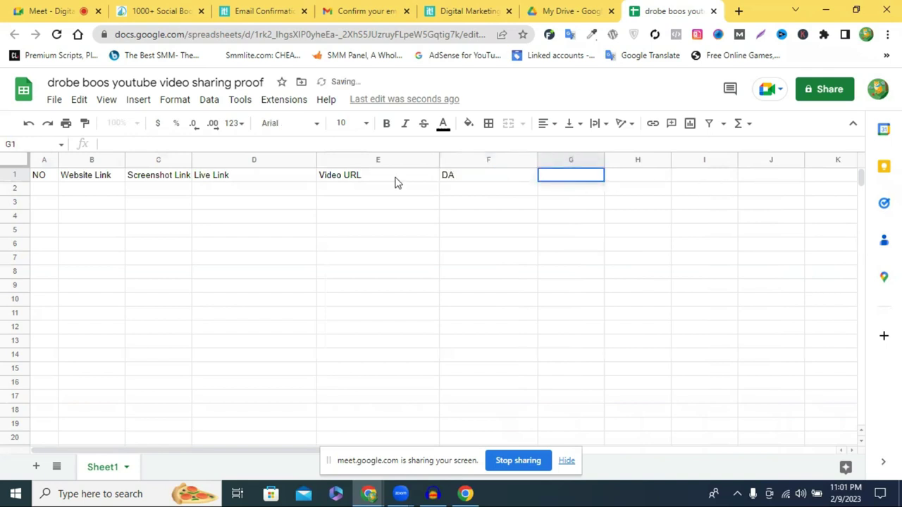
# - Delete the "DA" header from cell F1
pyautogui.doubleClick(455, 178)
pyautogui.doubleClick(454, 175)
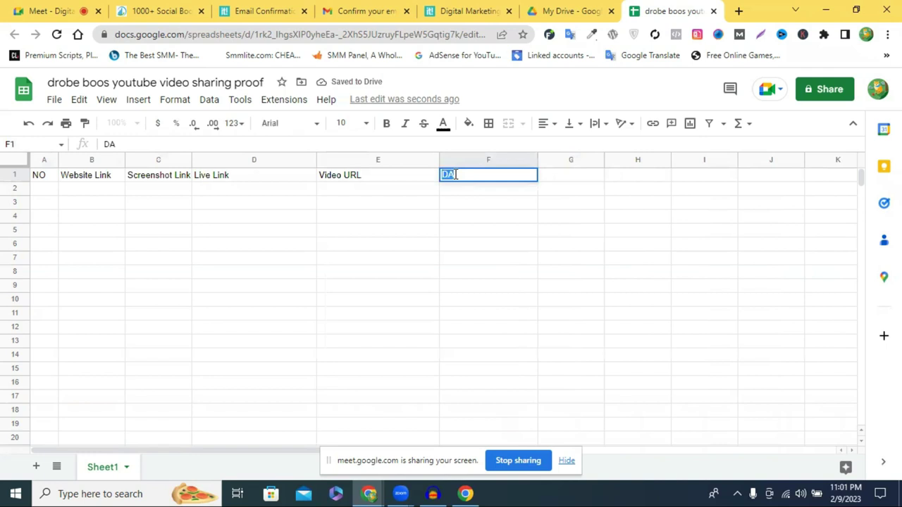
pyautogui.press('BackSpace')
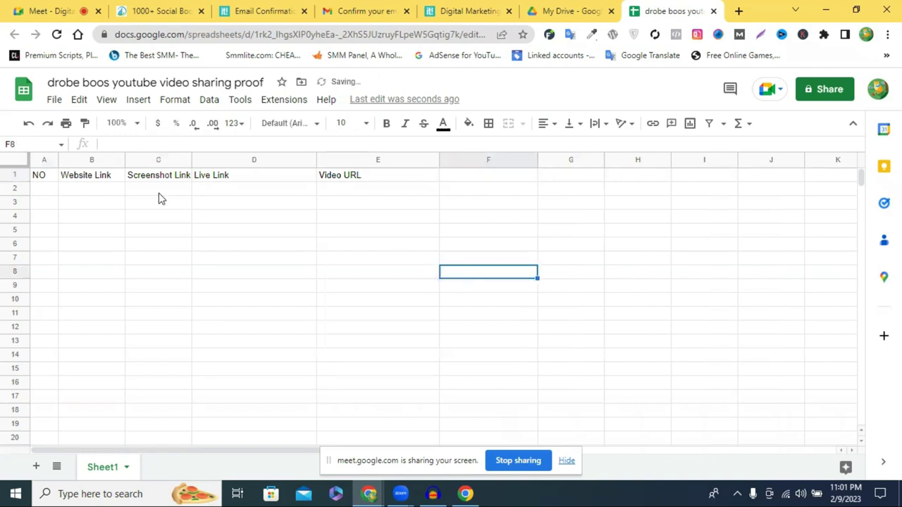
# - Set the header row's font size to 14 and widen columns B and C to fit their headers
pyautogui.click(14, 175)
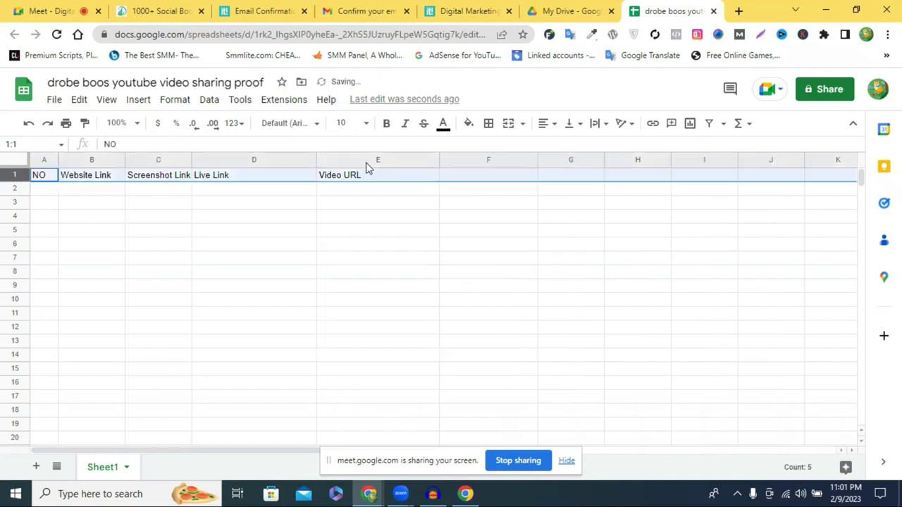
pyautogui.click(365, 124)
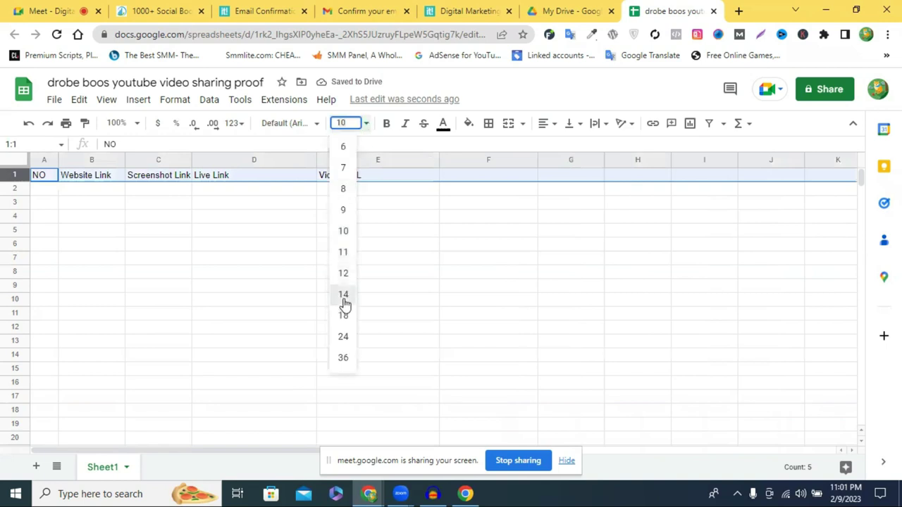
pyautogui.click(343, 296)
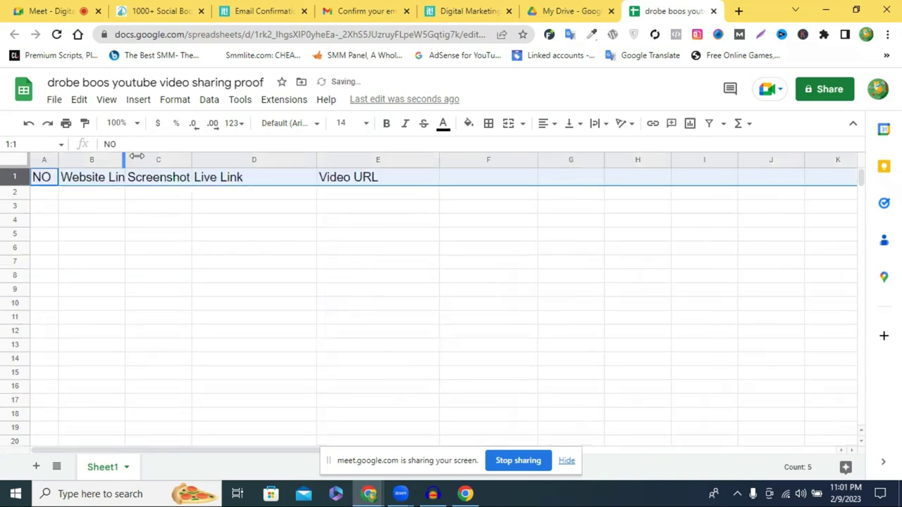
pyautogui.moveTo(124, 155); pyautogui.dragTo(159, 155)
pyautogui.moveTo(225, 156); pyautogui.dragTo(298, 155)
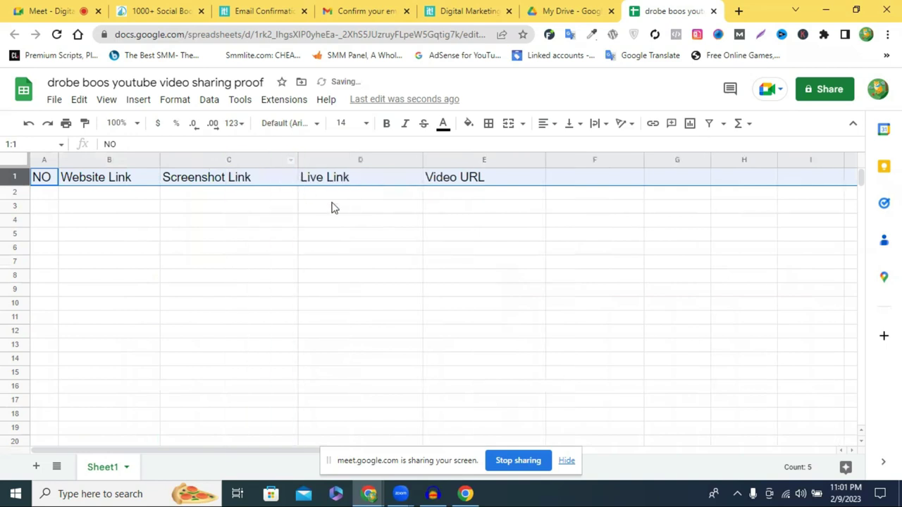
# - Fill the header row with magenta
pyautogui.click(21, 177)
pyautogui.click(468, 125)
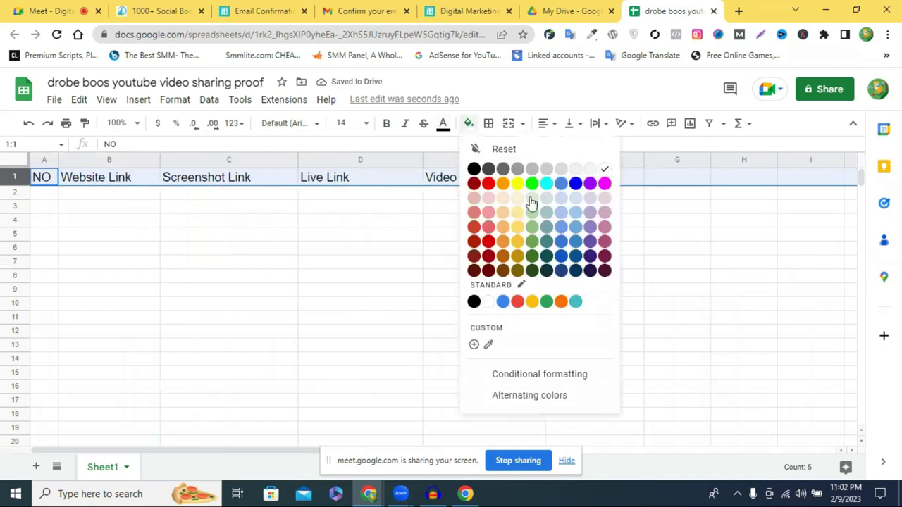
pyautogui.click(536, 234)
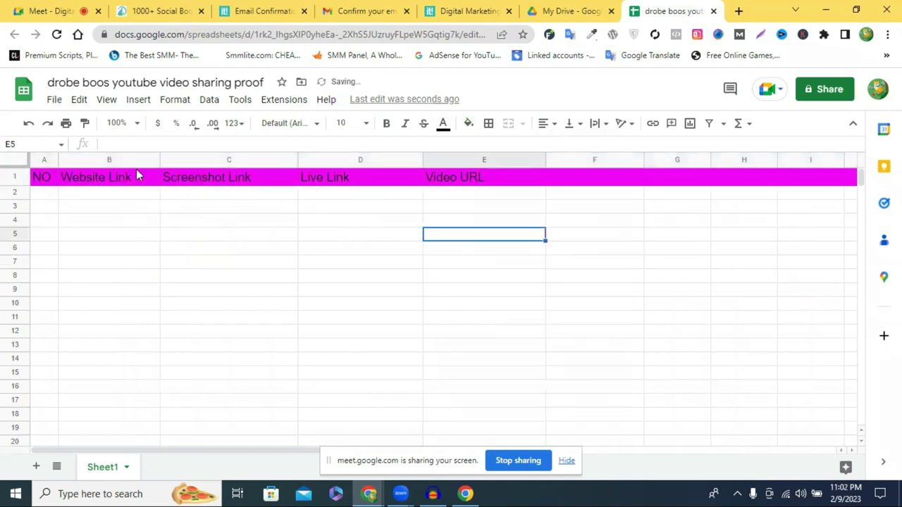
# - Fill the header row with yellow
pyautogui.click(16, 178)
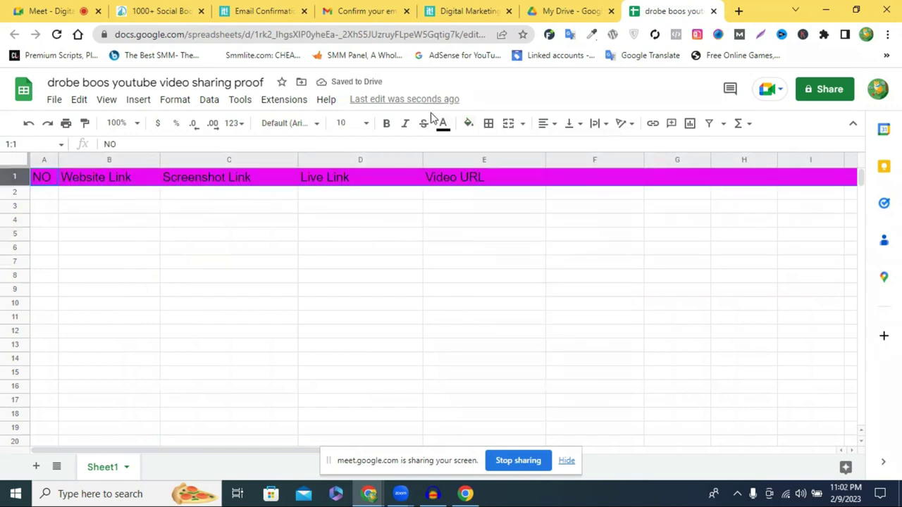
pyautogui.click(468, 123)
pyautogui.click(518, 185)
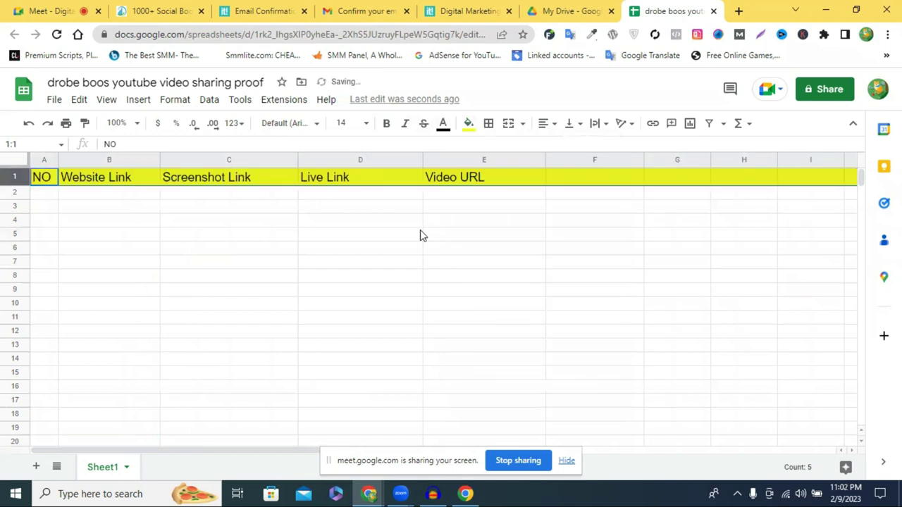
pyautogui.click(419, 234)
# - Number the rows in the NO column from 1 to 30, starting in cell A2
pyautogui.click(50, 196)
pyautogui.write('1')
pyautogui.press('Return')
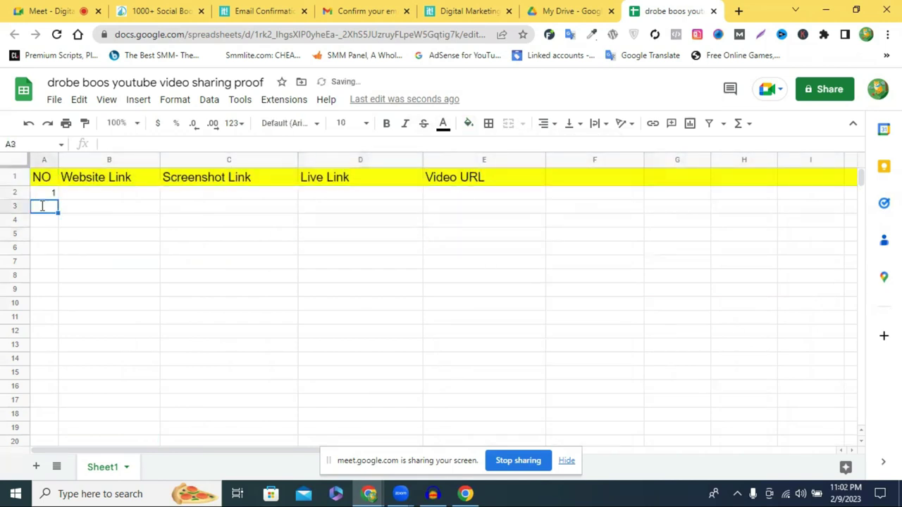
pyautogui.write('2')
pyautogui.press('Down')
pyautogui.press('Down')
pyautogui.moveTo(41, 195); pyautogui.dragTo(31, 450)
pyautogui.scroll(5, 181, 357)
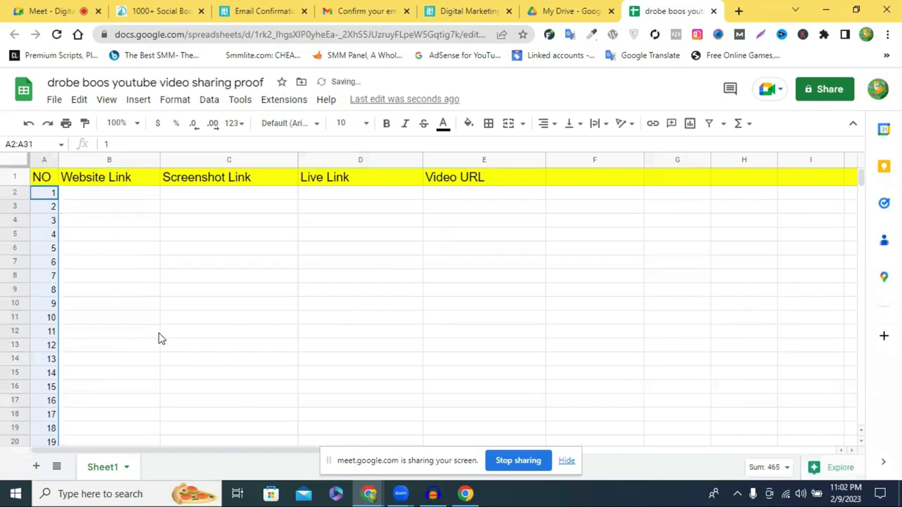
pyautogui.click(193, 317)
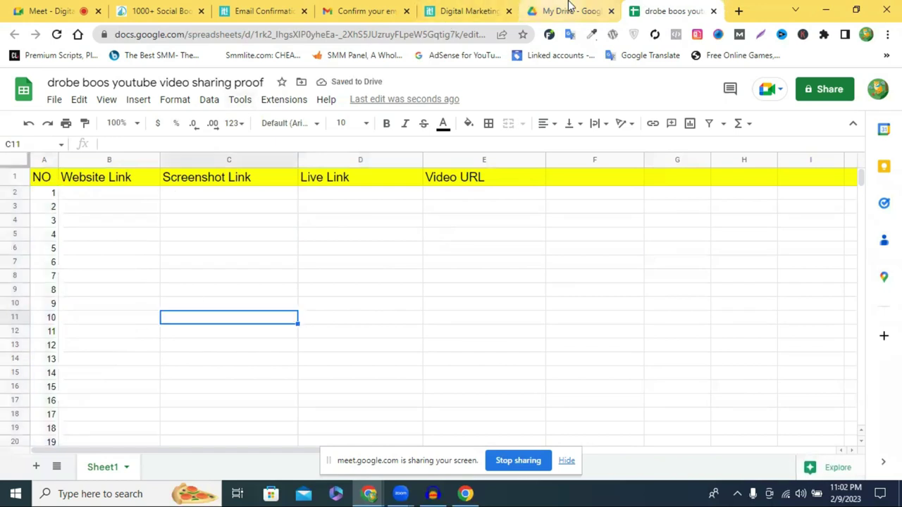
# - Close the Google Drive tab and return to the Scoop.it topic page, bringing the published Fiverr video scoop into view
pyautogui.click(569, 10)
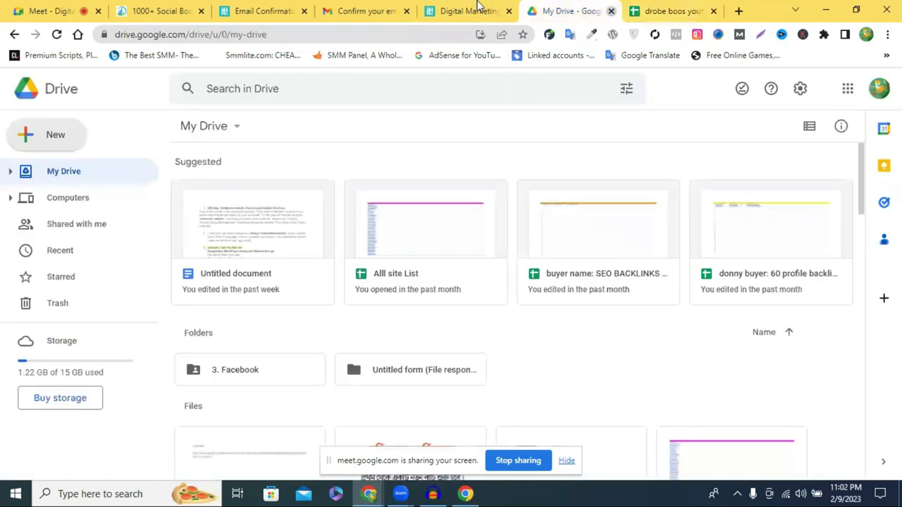
pyautogui.hotkey('ctrl', 'w')
pyautogui.hotkey('ctrl', 'shift', 'Tab')
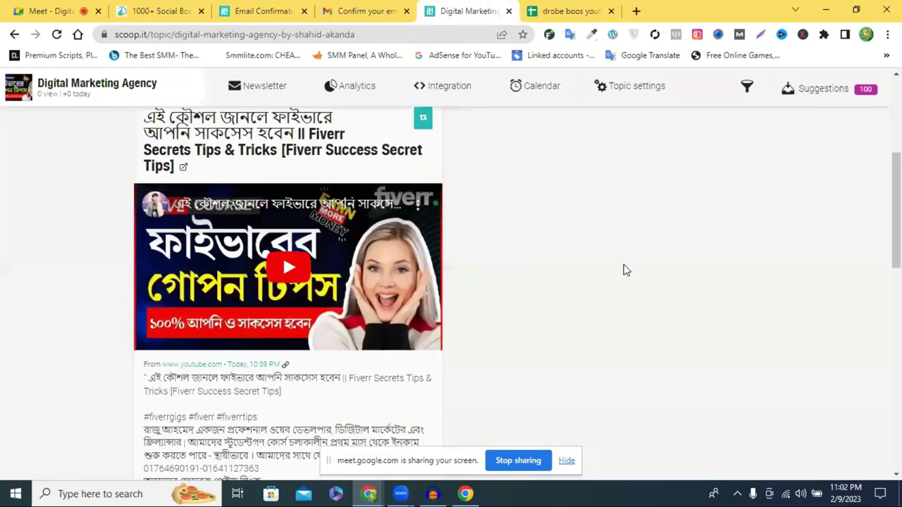
pyautogui.scroll(2, 623, 270)
pyautogui.scroll(-2, 623, 270)
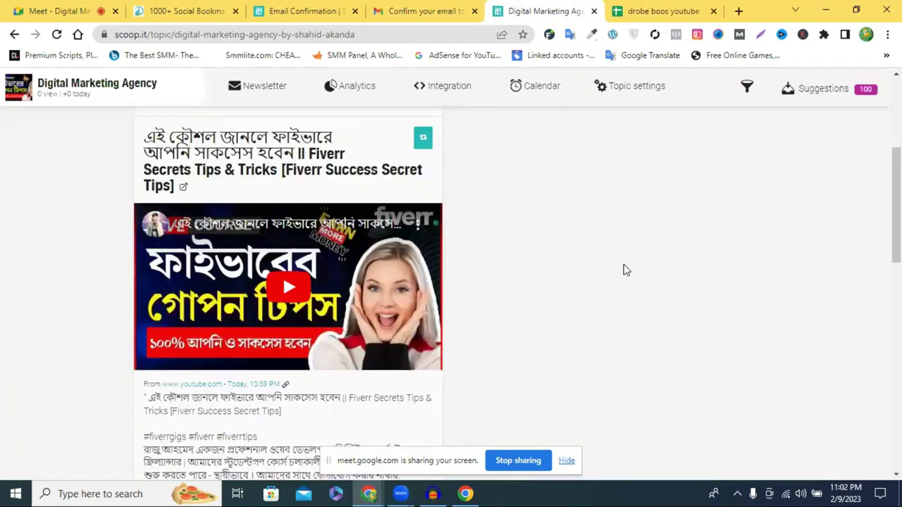
pyautogui.scroll(1, 623, 270)
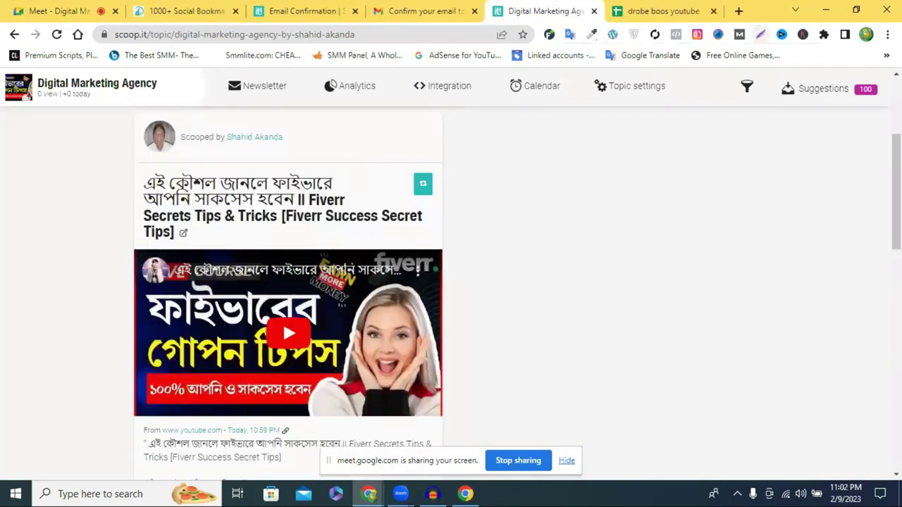
# - Open Chrome's extensions page and go from there to the Chrome Web Store
pyautogui.click(886, 34)
pyautogui.moveTo(787, 224)
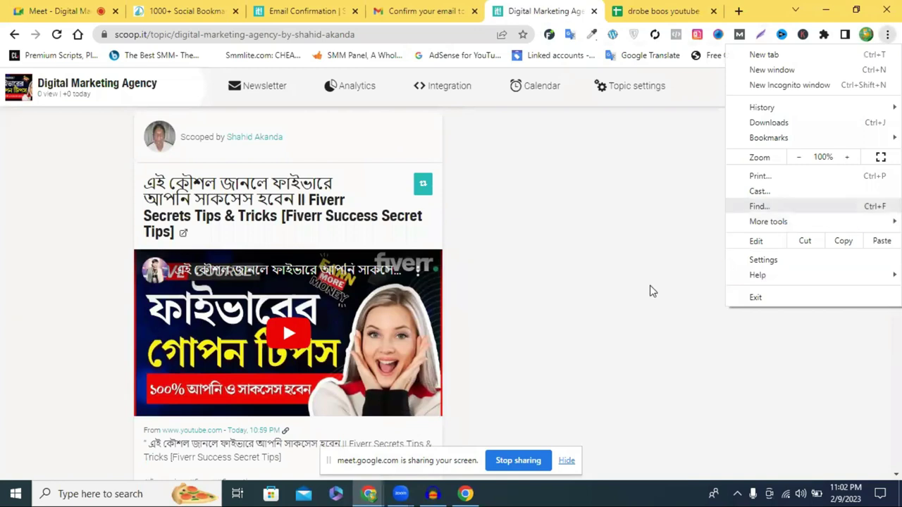
pyautogui.click(643, 294)
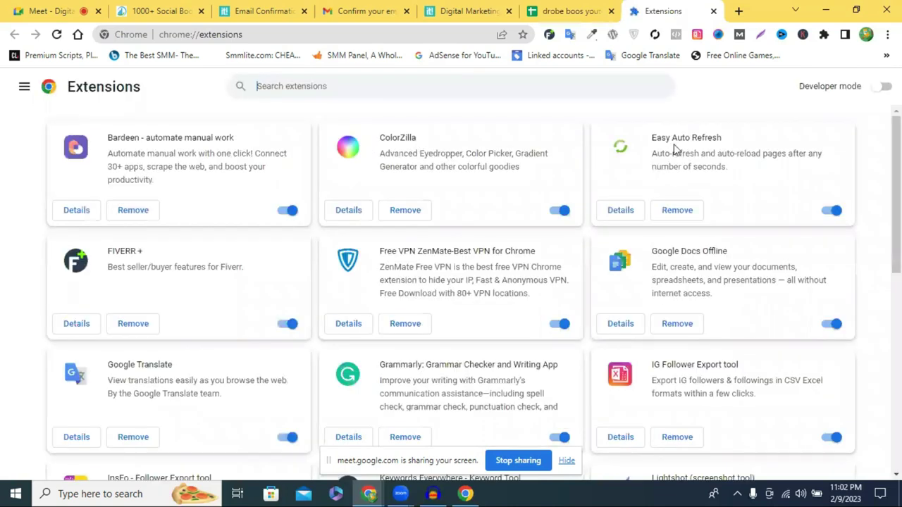
pyautogui.click(25, 87)
pyautogui.click(71, 457)
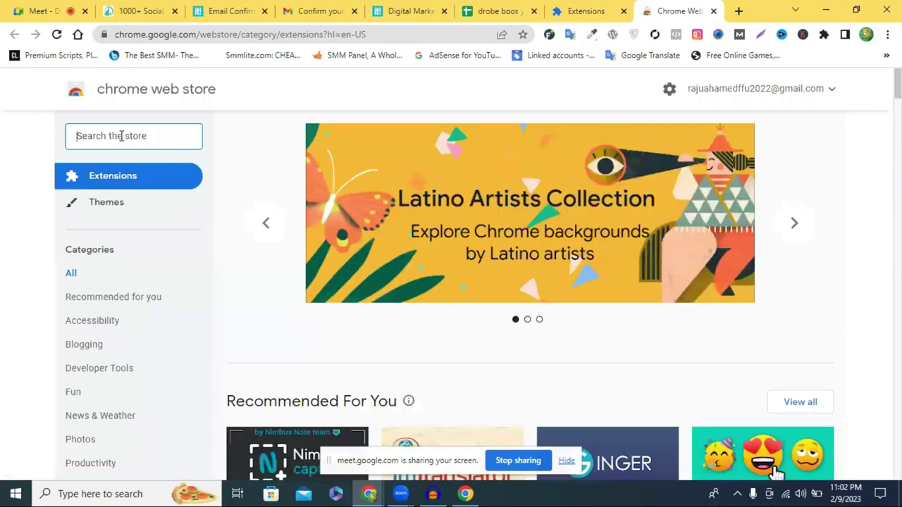
# - Search the Chrome Web Store for "lightshot screenshot" and open the Lightshot (screenshot tool) page
pyautogui.write('l')
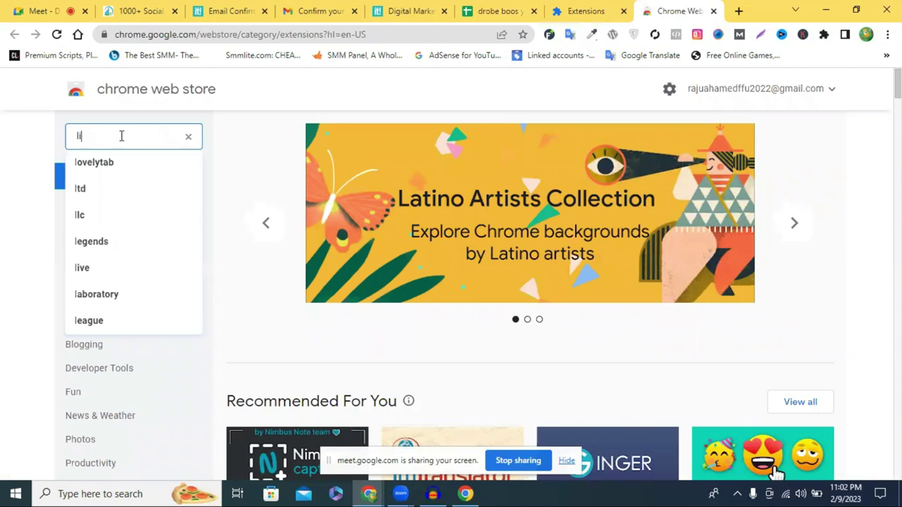
pyautogui.write('ight')
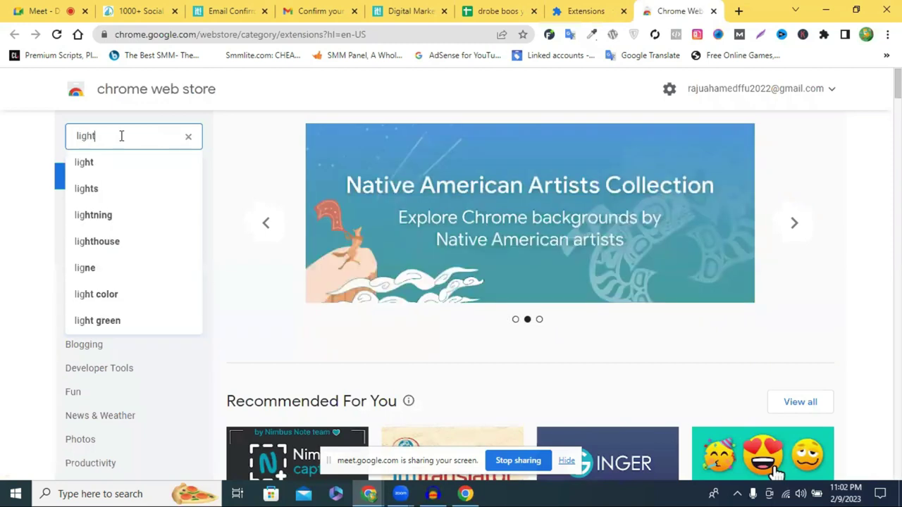
pyautogui.write('shot')
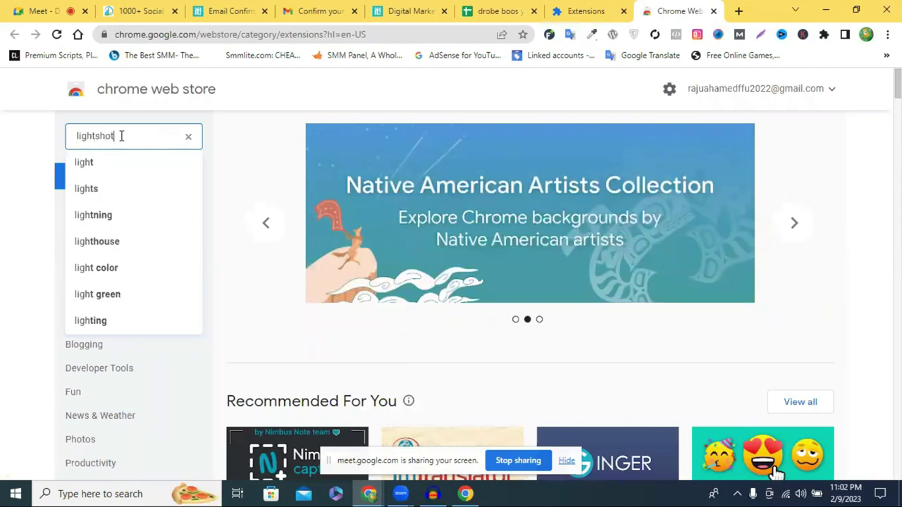
pyautogui.press('Return')
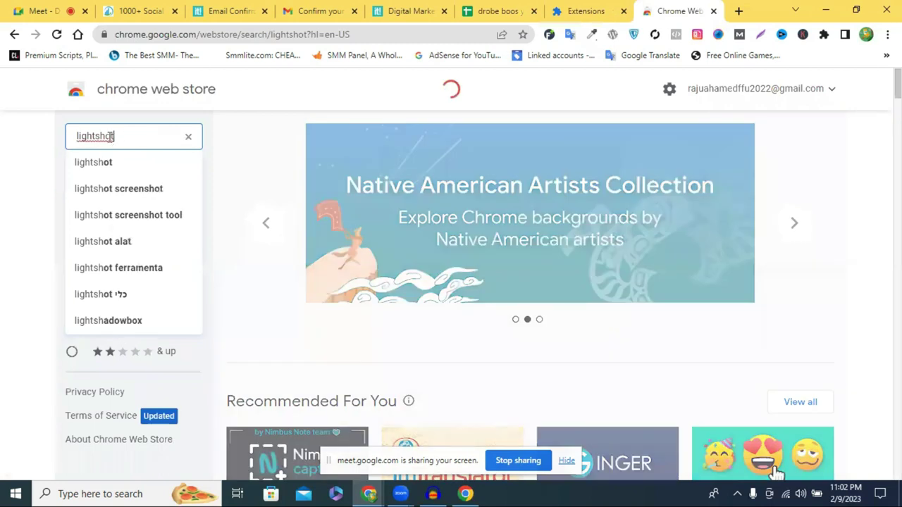
pyautogui.press('Down')
pyautogui.press('Down')
pyautogui.press('Return')
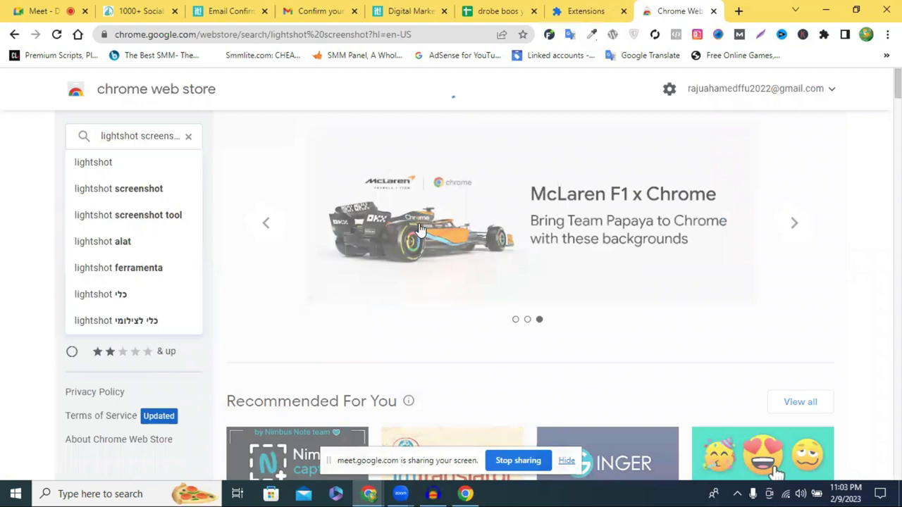
pyautogui.click(668, 180)
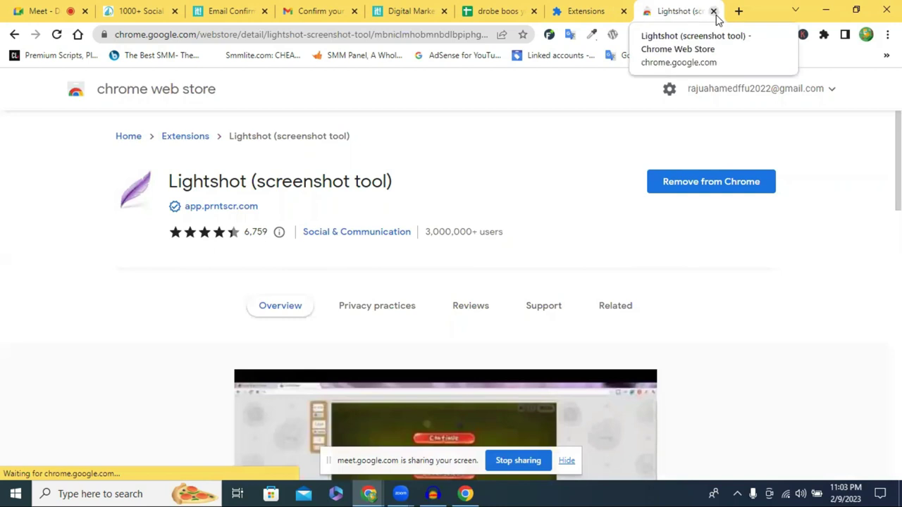
# - Close the Chrome Web Store and Extensions tabs, and check in the installed extensions list whether Lightshot is pinned
pyautogui.click(713, 12)
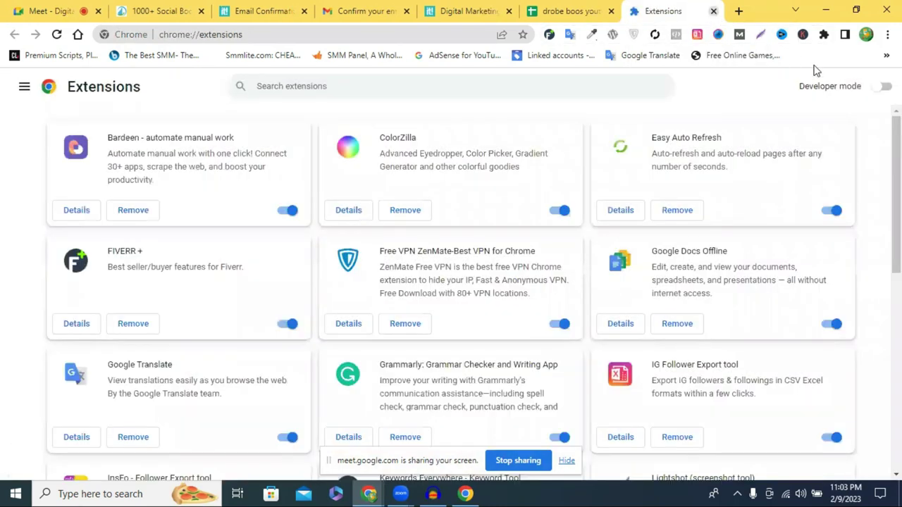
pyautogui.hotkey('ctrl', 'w')
pyautogui.click(824, 37)
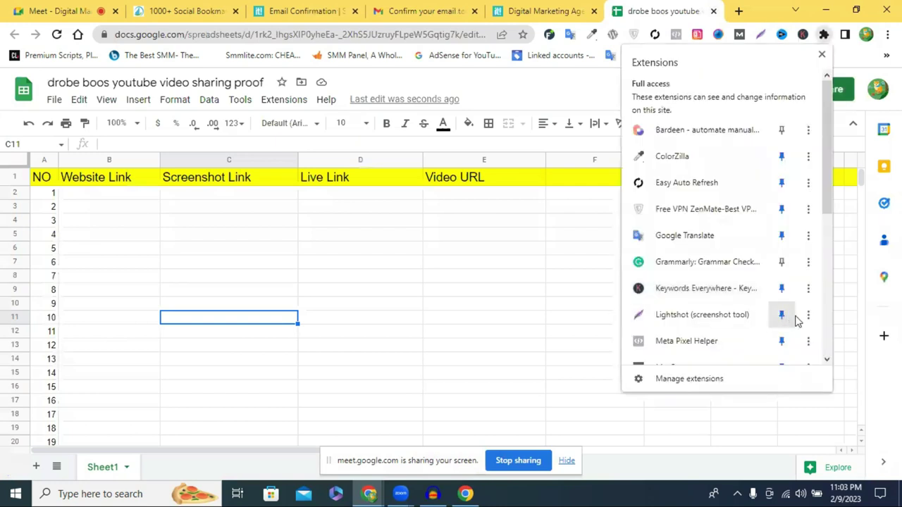
# - Capture the visible Scoop.it topic page with Lightshot and draw a red arrow pointing at the video scoop
pyautogui.click(522, 8)
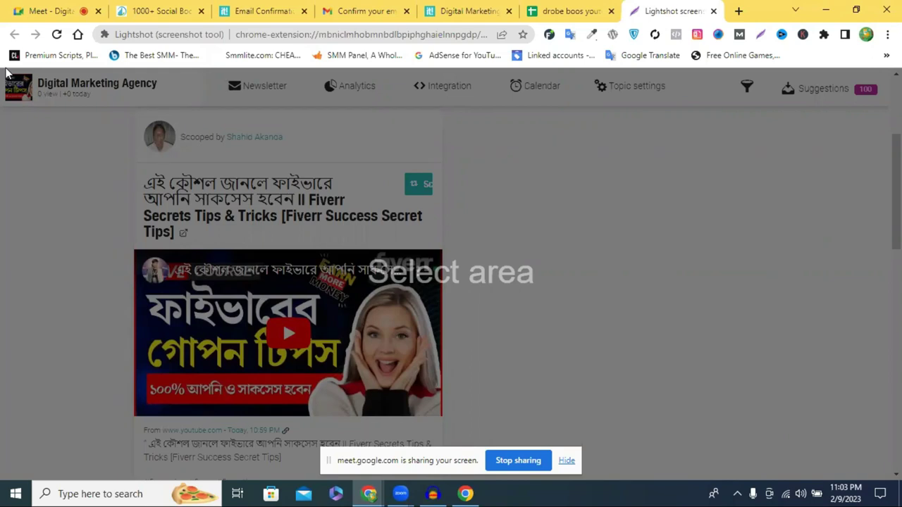
pyautogui.moveTo(4, 70); pyautogui.dragTo(901, 465)
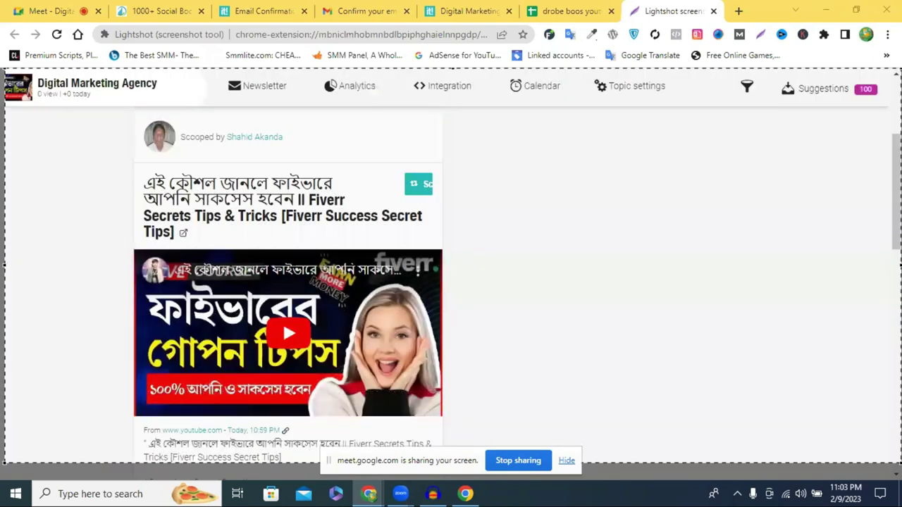
pyautogui.press('super+d')
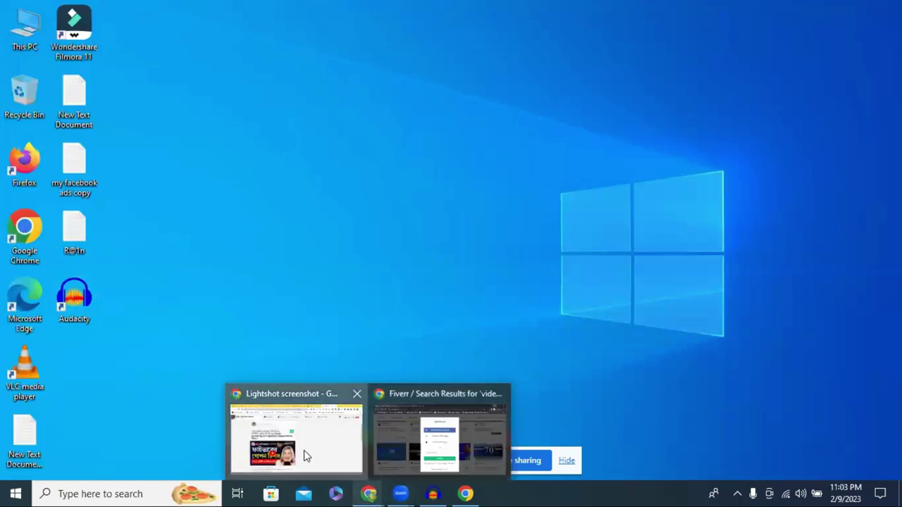
pyautogui.click(304, 455)
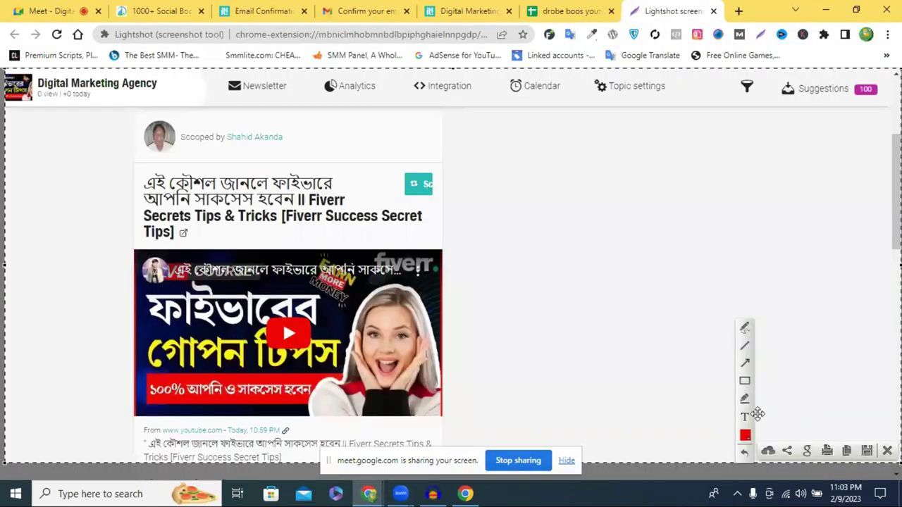
pyautogui.click(746, 363)
pyautogui.moveTo(771, 170)
pyautogui.mouseDown()
pyautogui.moveTo(710, 216)
pyautogui.moveTo(522, 288)
pyautogui.moveTo(458, 296)
pyautogui.mouseUp()
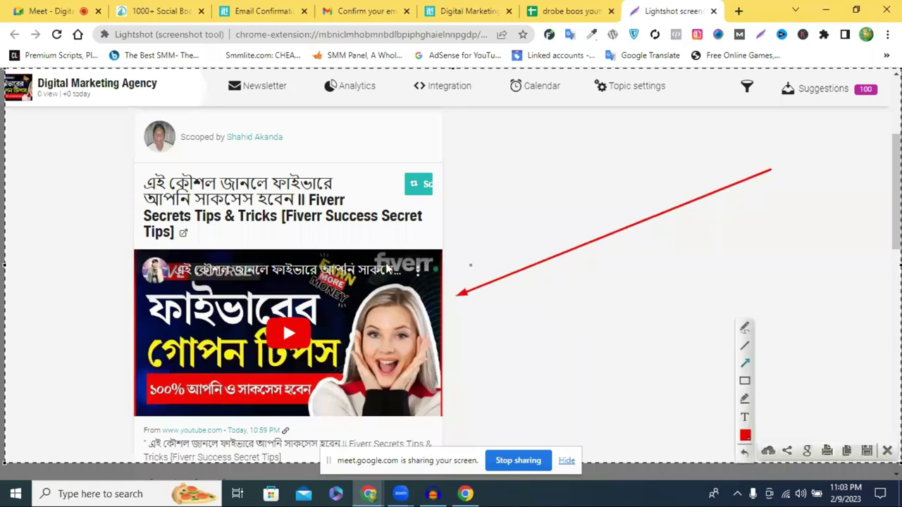
# - Upload the annotated Lightshot capture to the prnt.sc page and copy the resulting screenshot link
pyautogui.click(768, 451)
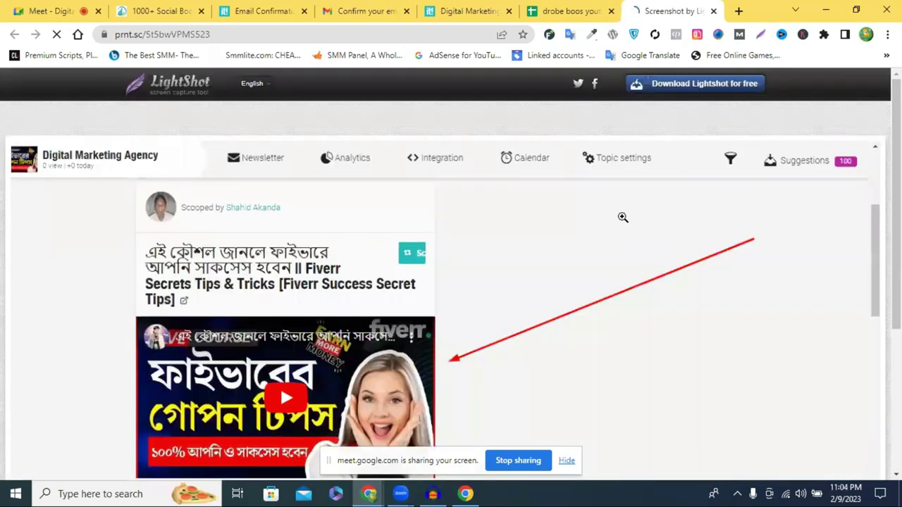
pyautogui.click(348, 35)
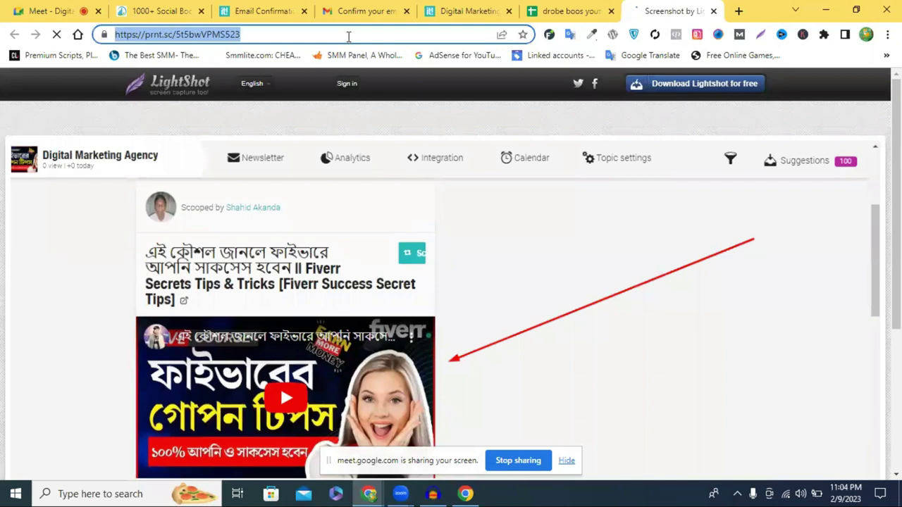
pyautogui.rightClick(349, 37)
pyautogui.click(405, 113)
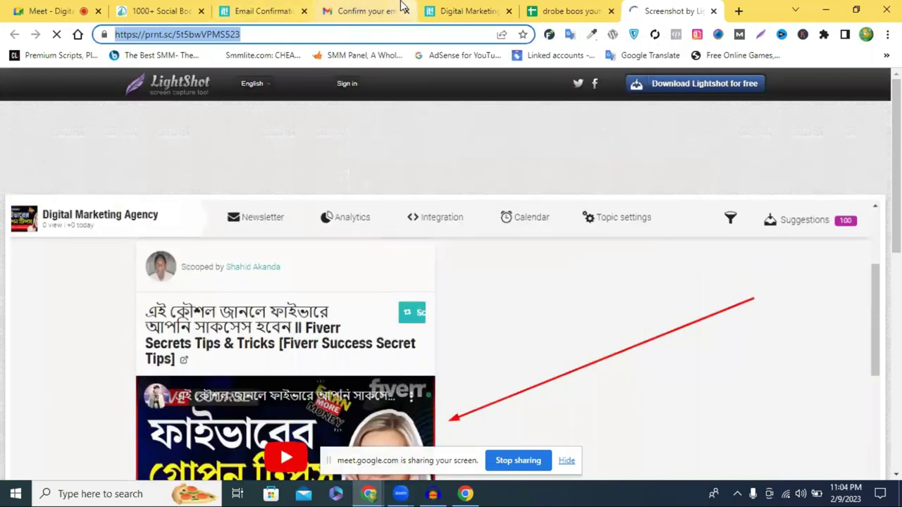
# - Paste the copied prnt.sc link into Screenshot Link cell C2 of the proof sheet and close the Lightshot page
pyautogui.click(563, 11)
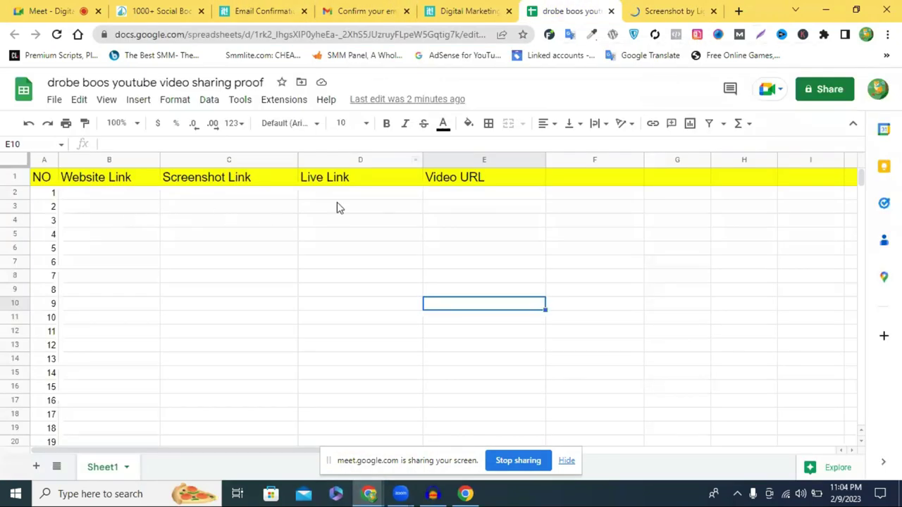
pyautogui.click(209, 196)
pyautogui.rightClick(254, 281)
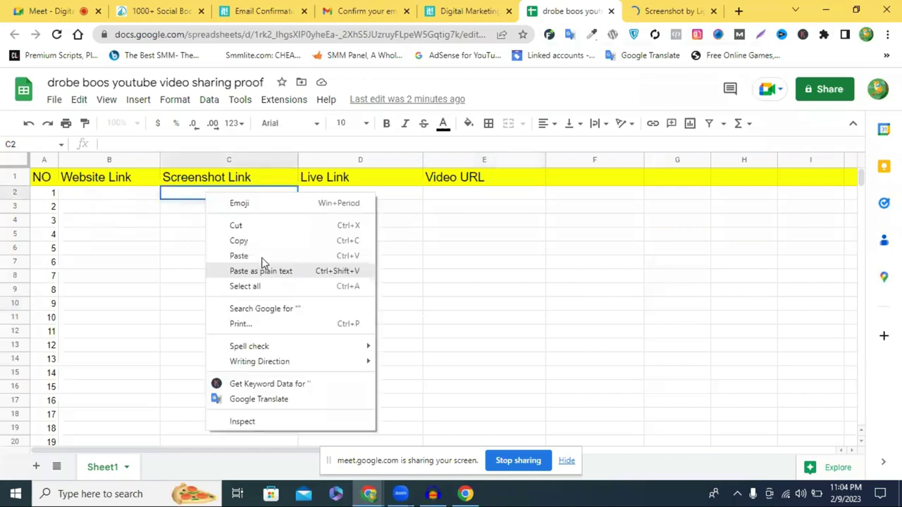
pyautogui.click(261, 257)
pyautogui.click(334, 271)
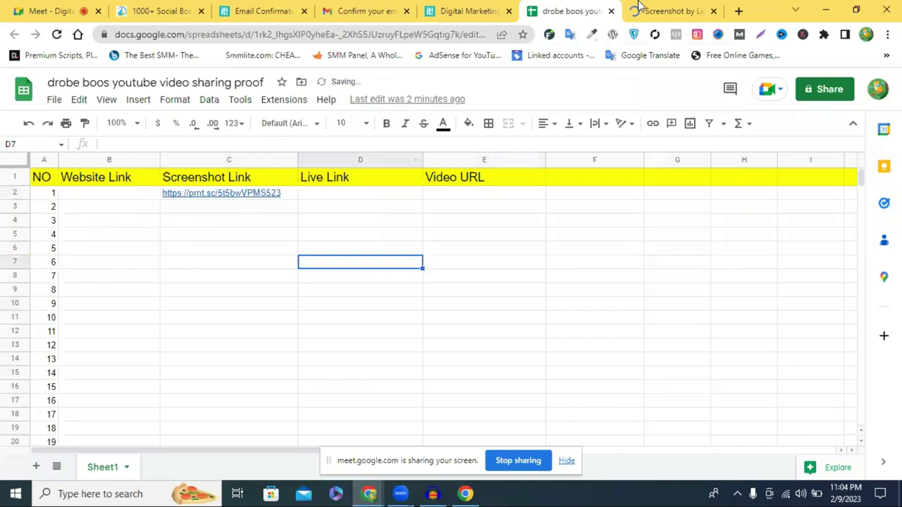
pyautogui.click(675, 11)
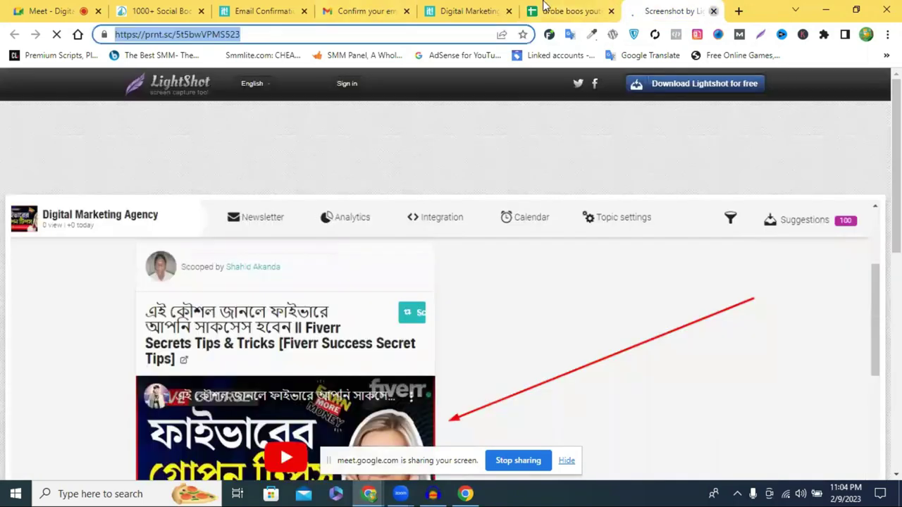
pyautogui.click(714, 11)
pyautogui.click(522, 11)
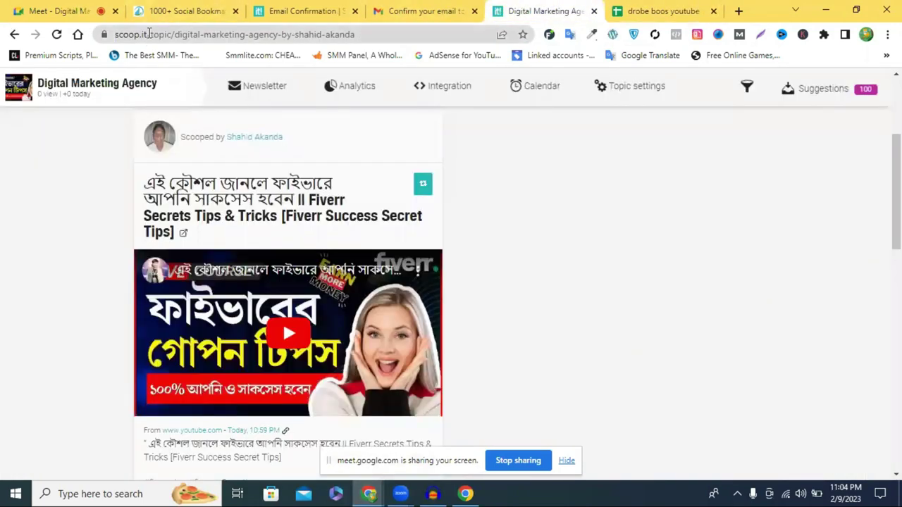
pyautogui.moveTo(148, 34); pyautogui.dragTo(107, 35)
pyautogui.rightClick(165, 35)
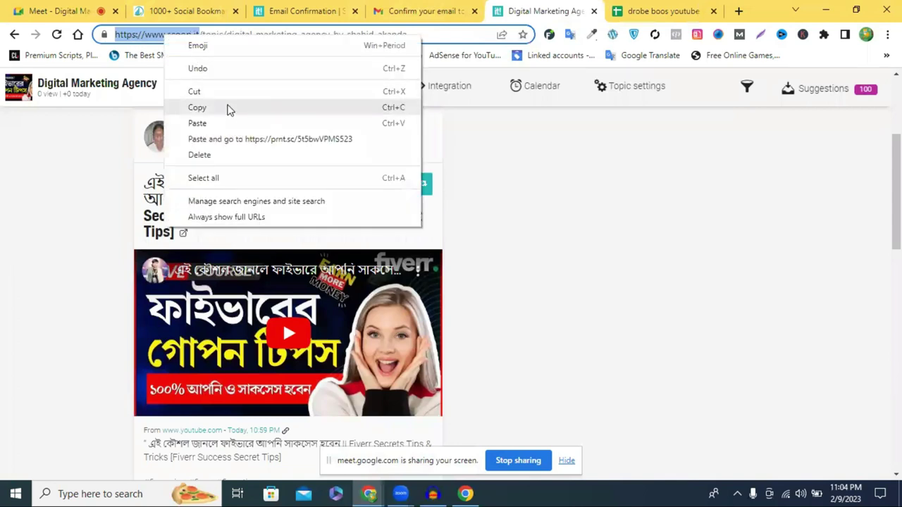
pyautogui.click(231, 108)
pyautogui.click(641, 11)
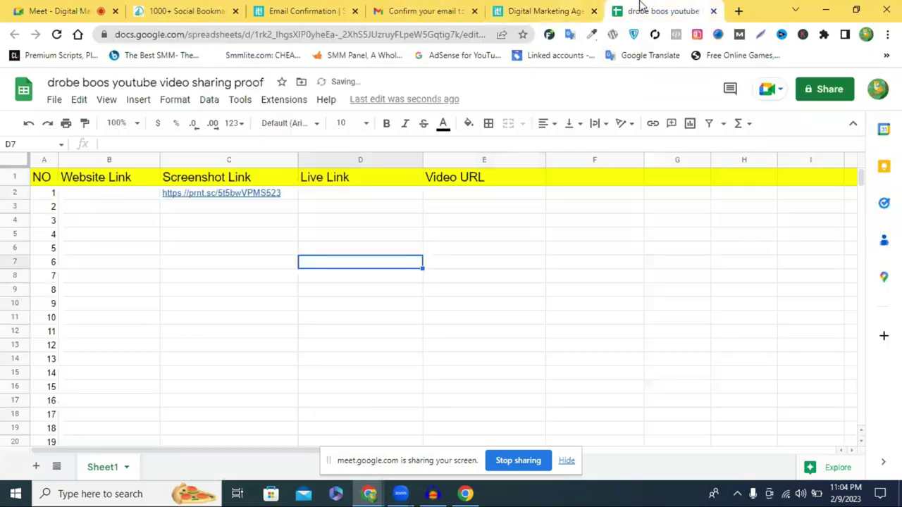
pyautogui.click(127, 197)
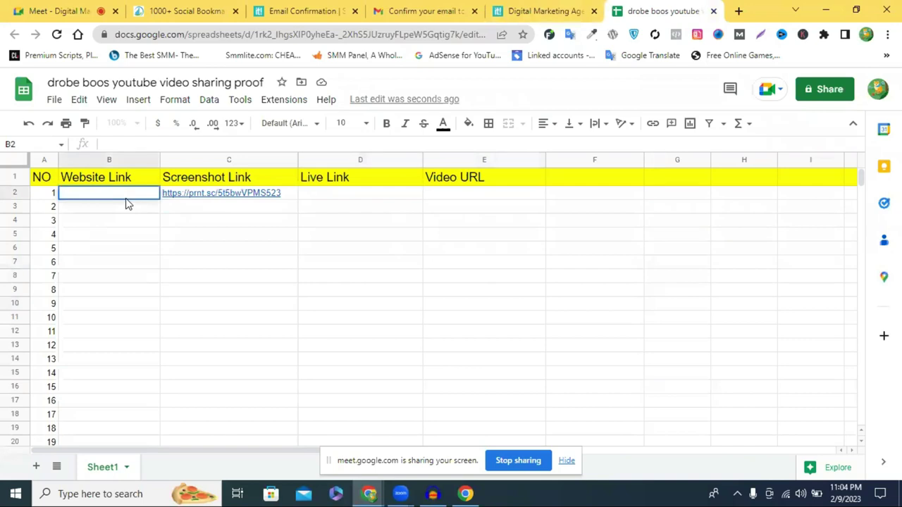
pyautogui.doubleClick(121, 193)
pyautogui.rightClick(121, 195)
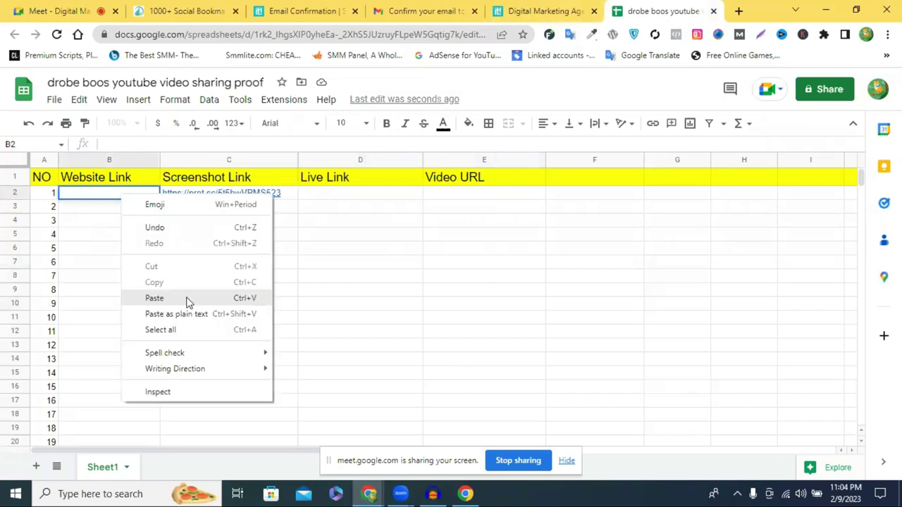
pyautogui.hotkey('ctrl', 'v')
pyautogui.click(357, 253)
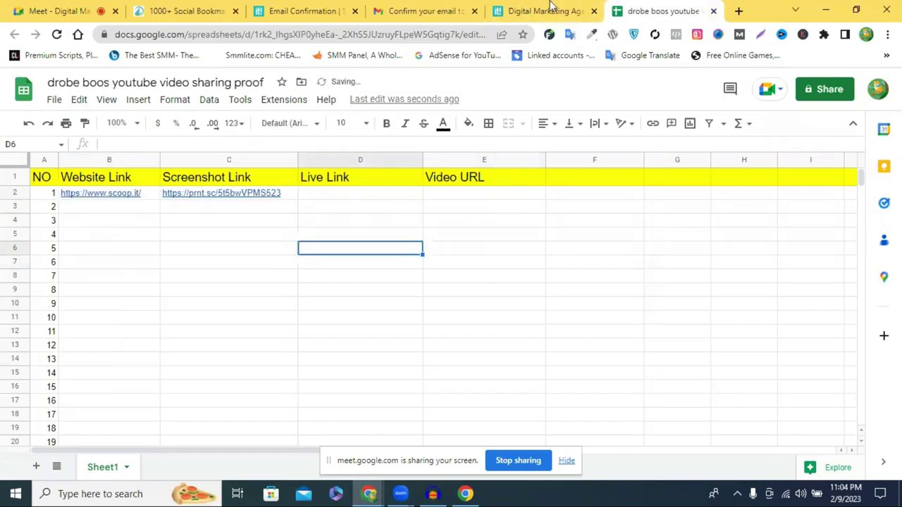
# - Copy the full address of the Scoop.it topic page into Live Link cell D2 of the proof sheet
pyautogui.click(539, 10)
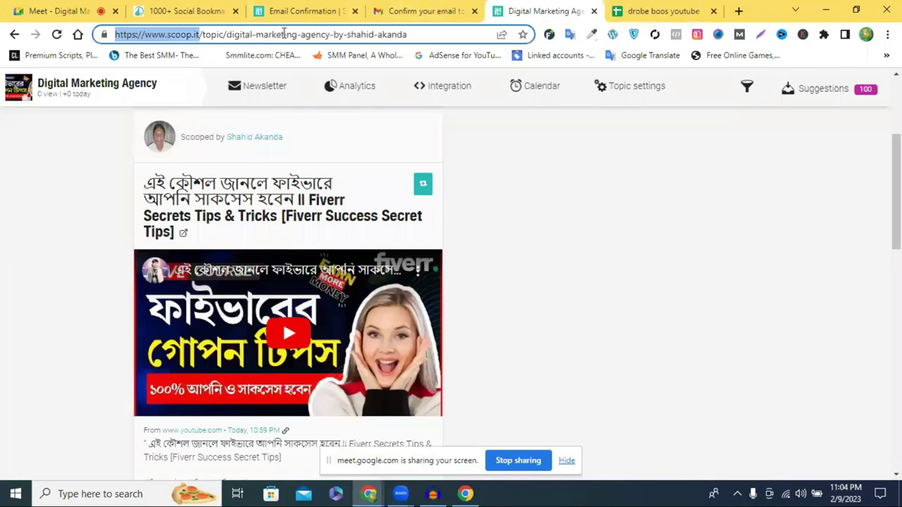
pyautogui.rightClick(284, 36)
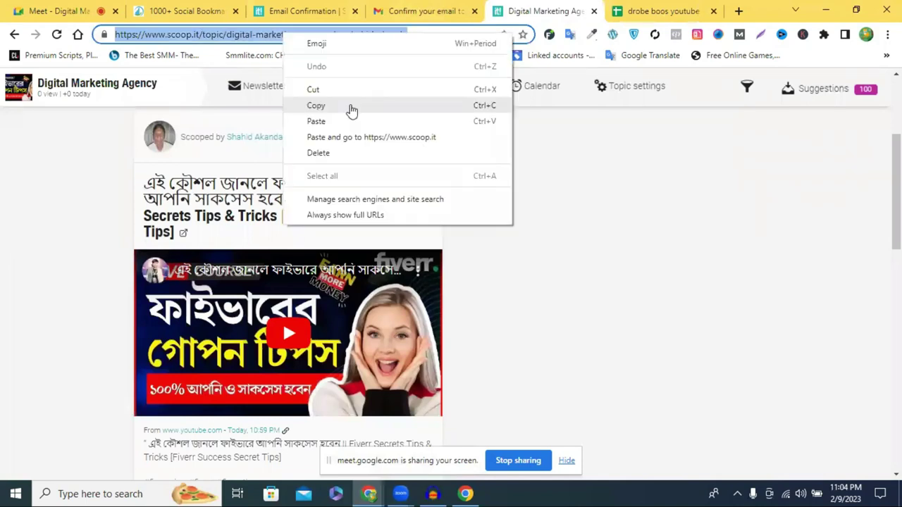
pyautogui.click(675, 6)
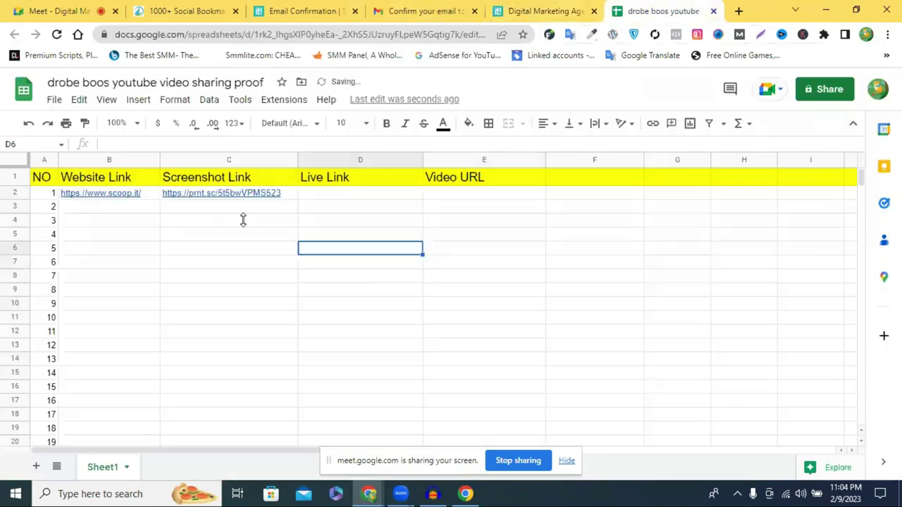
pyautogui.rightClick(334, 194)
pyautogui.hotkey('ctrl', 'v')
pyautogui.click(607, 281)
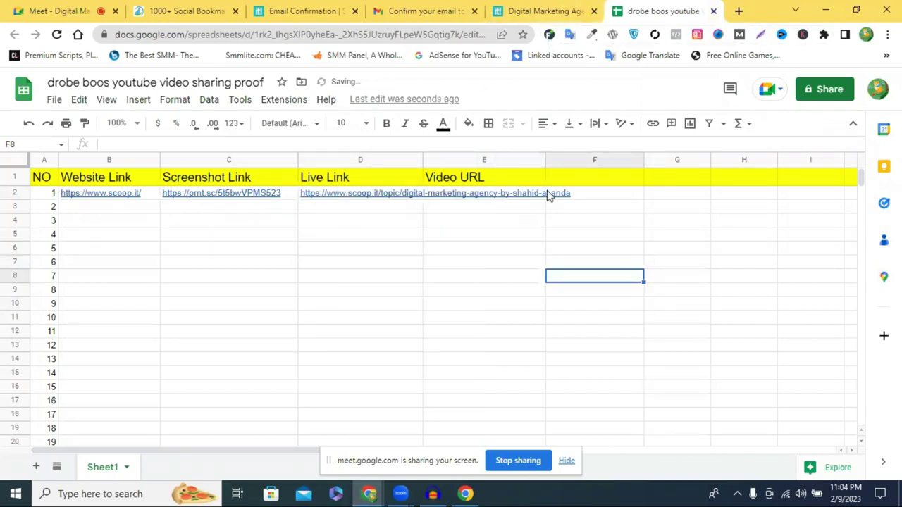
# - Open the scooped video on YouTube, copy its address into Video URL cell E2 of the proof sheet, and close the video page
pyautogui.doubleClick(484, 192)
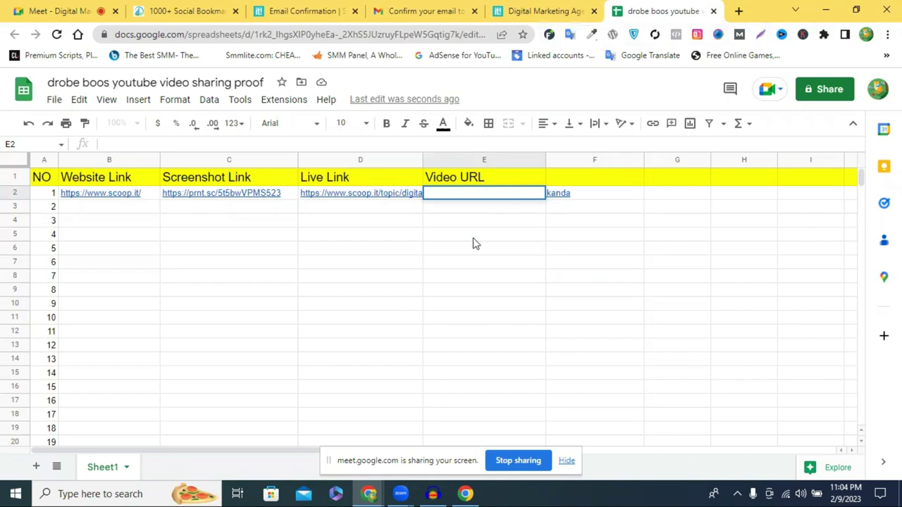
pyautogui.click(296, 305)
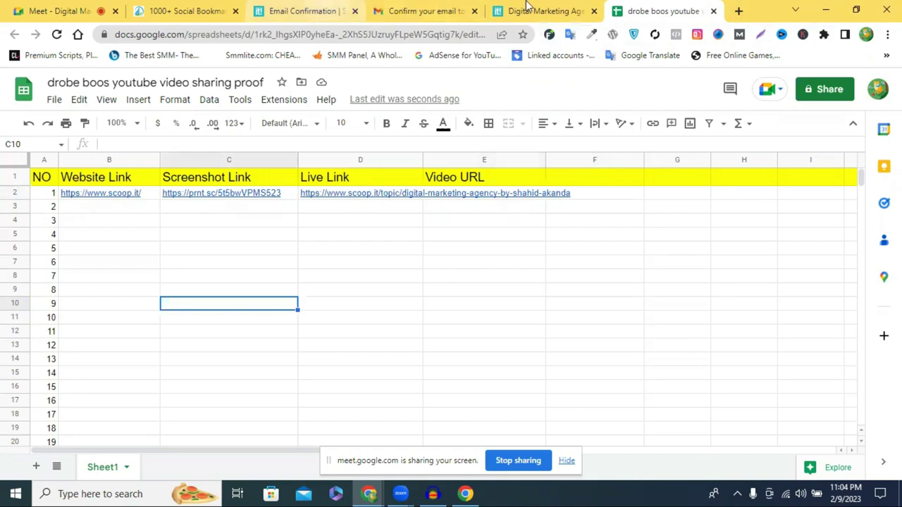
pyautogui.click(590, 14)
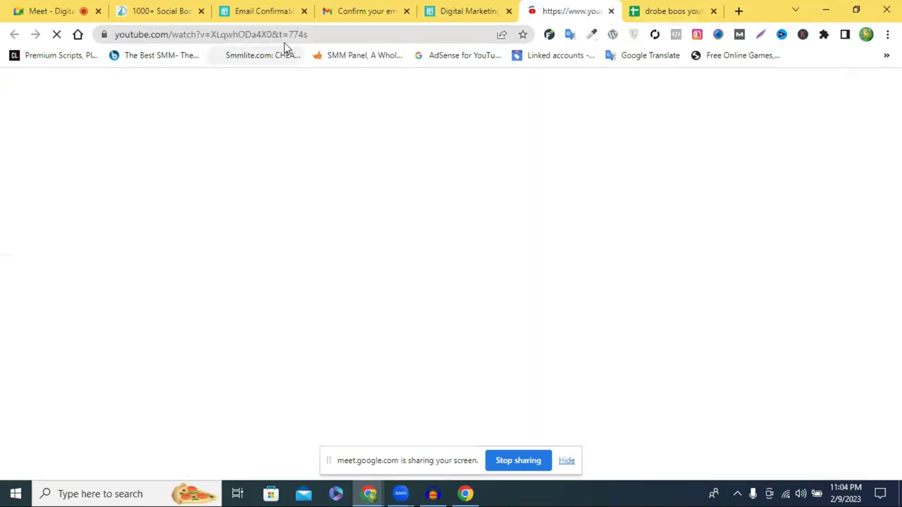
pyautogui.click(303, 37)
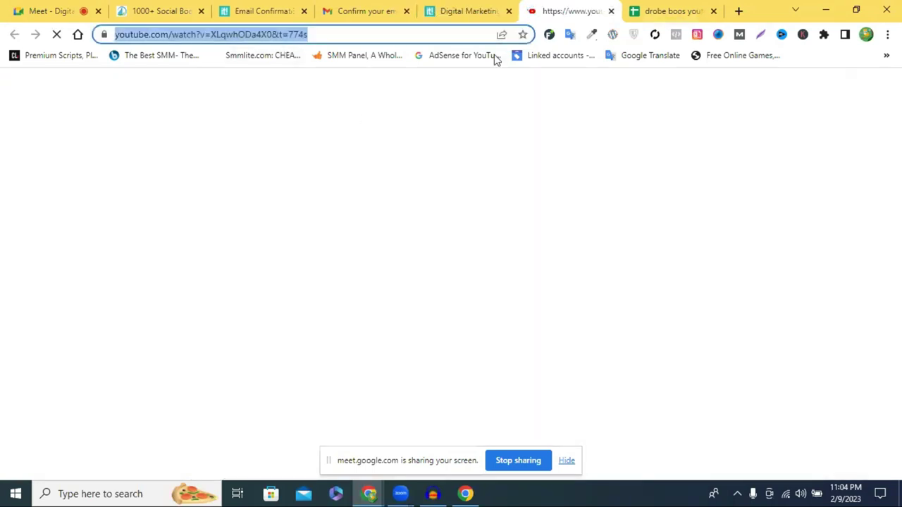
pyautogui.hotkey('ctrl', 'shift', 'Tab')
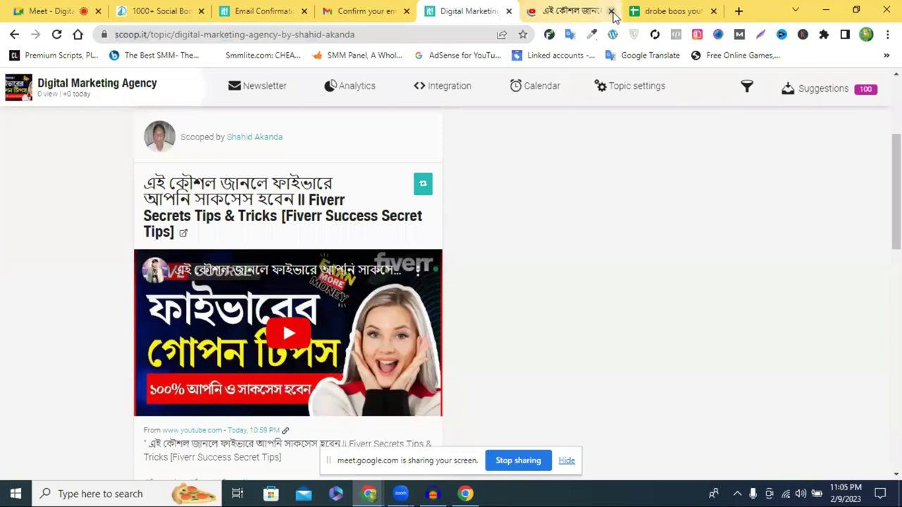
pyautogui.click(611, 11)
pyautogui.click(561, 11)
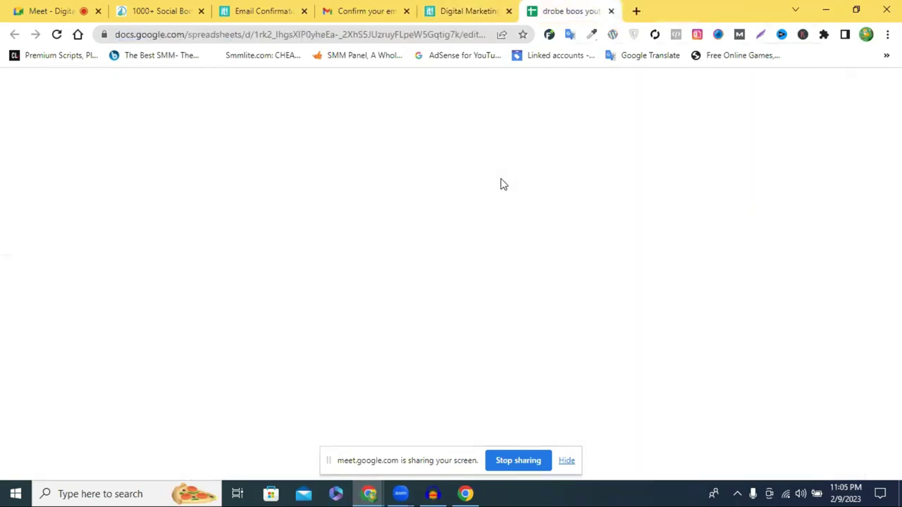
pyautogui.click(477, 196)
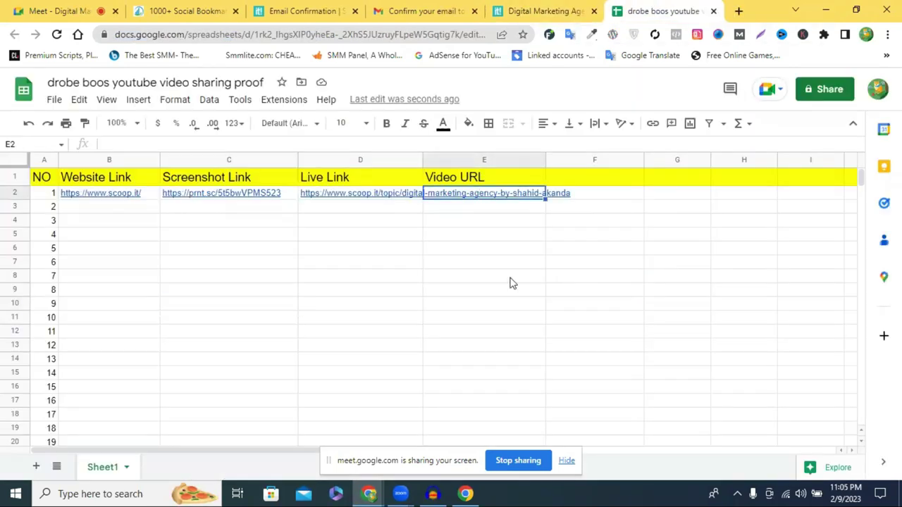
pyautogui.hotkey('shift', 'F10')
pyautogui.click(584, 257)
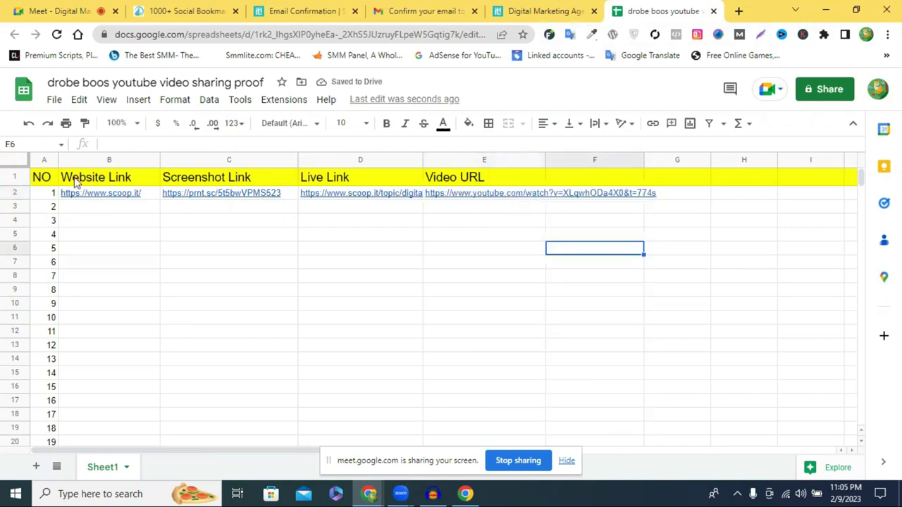
# - Close the Scoop.it topic page and return to the SEO Aim Point social bookmarking sites list
pyautogui.click(414, 9)
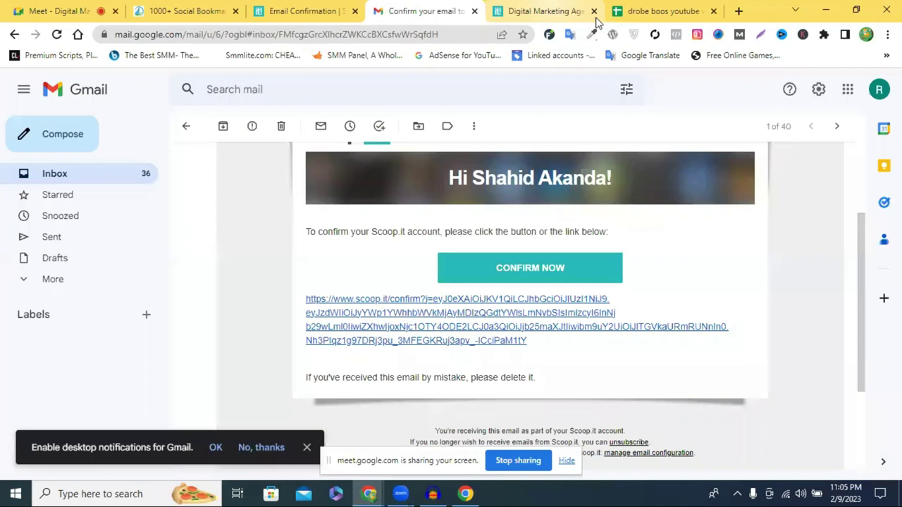
pyautogui.click(585, 12)
pyautogui.hotkey('ctrl', 'w')
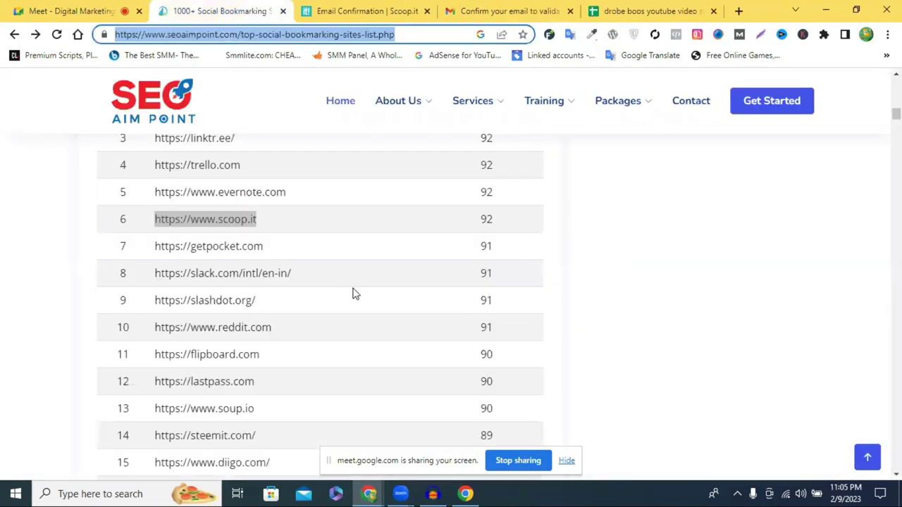
pyautogui.scroll(-2, 355, 294)
pyautogui.scroll(-2, 498, 295)
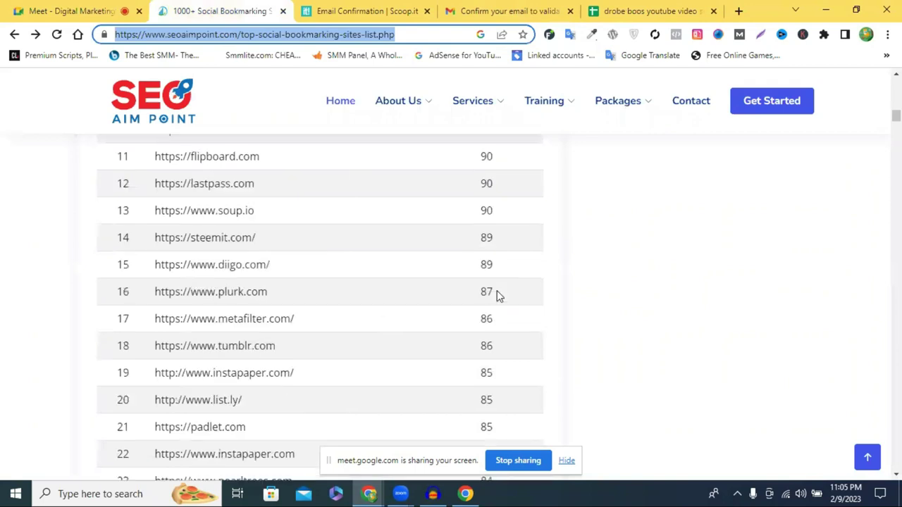
pyautogui.click(219, 265)
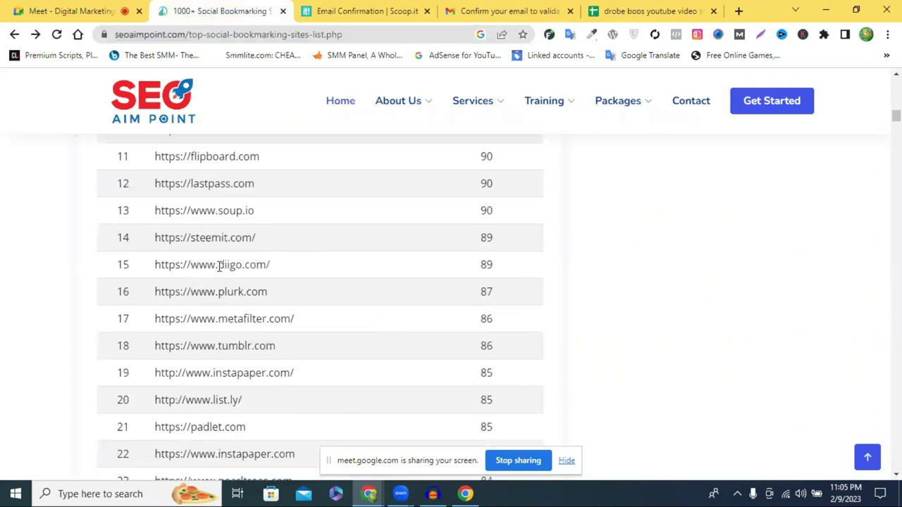
pyautogui.tripleClick(219, 266)
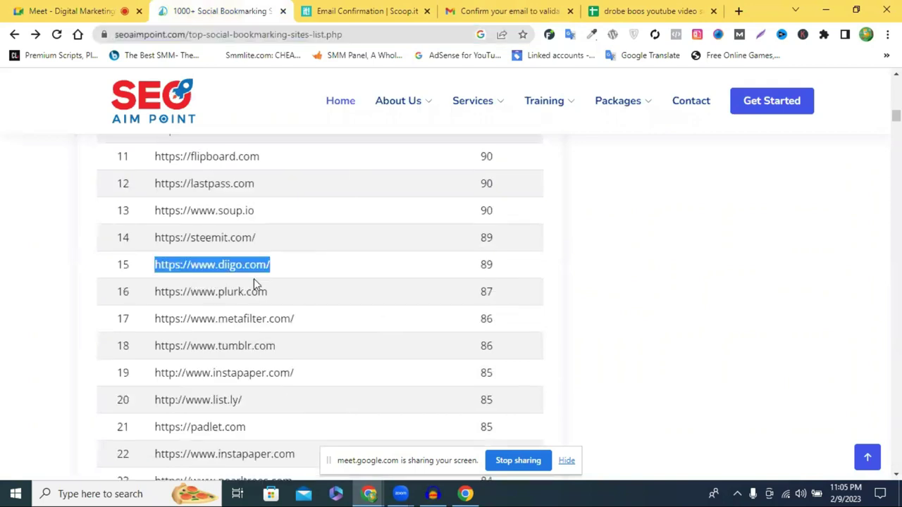
pyautogui.click(744, 12)
pyautogui.hotkey('shift', 'F10')
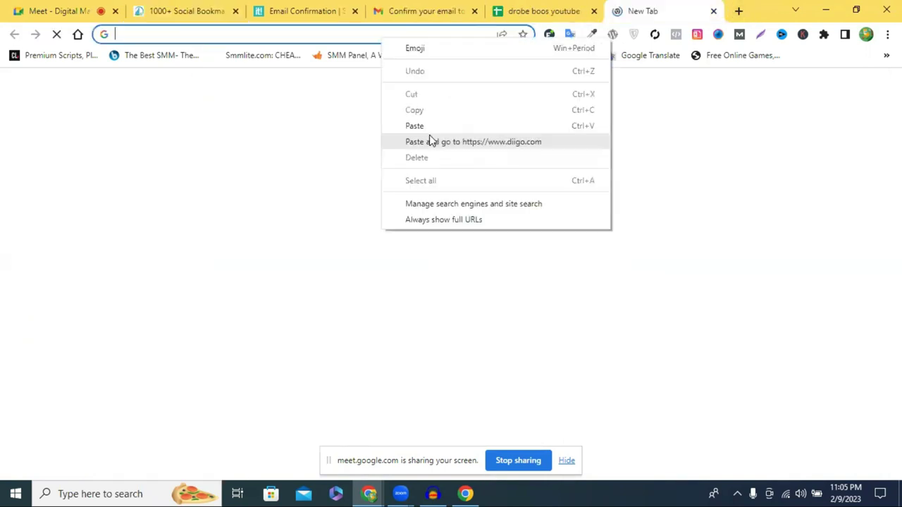
pyautogui.click(429, 141)
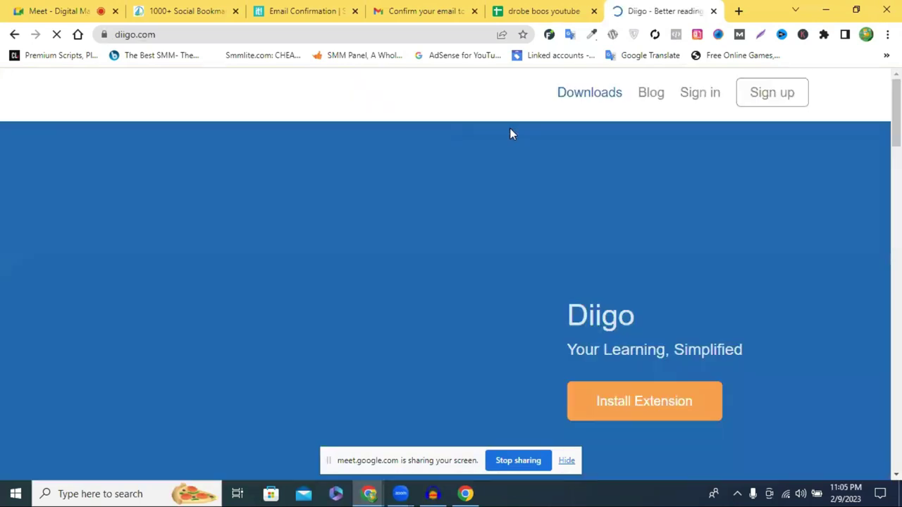
# - Start signing up for Diigo and compare the features of the Free, Standard, Professional and Business plans
pyautogui.click(775, 99)
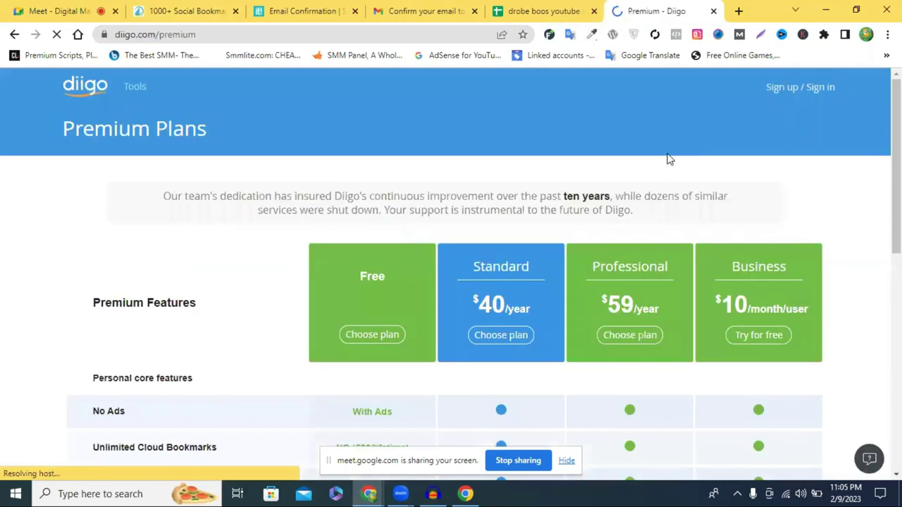
pyautogui.scroll(-3, 350, 251)
pyautogui.scroll(-1, 386, 259)
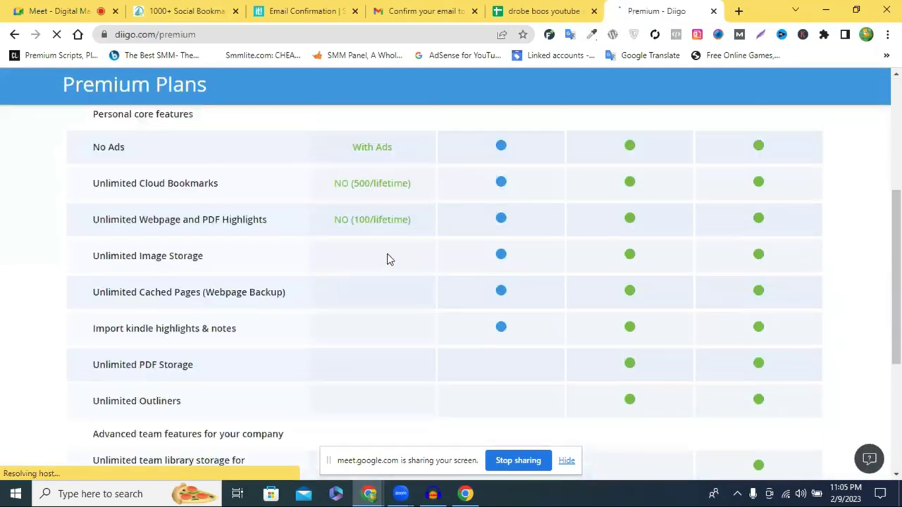
pyautogui.scroll(1, 388, 250)
pyautogui.scroll(-4, 387, 282)
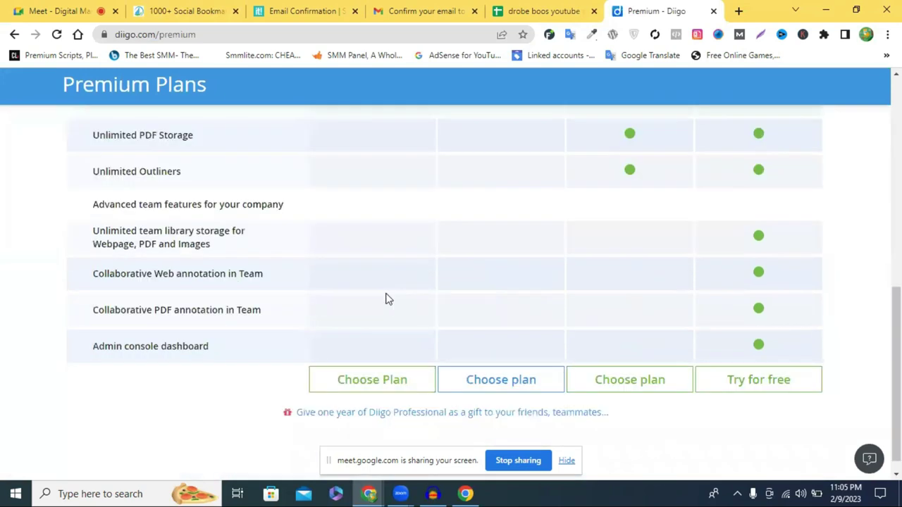
pyautogui.scroll(-1, 401, 361)
pyautogui.scroll(6, 423, 359)
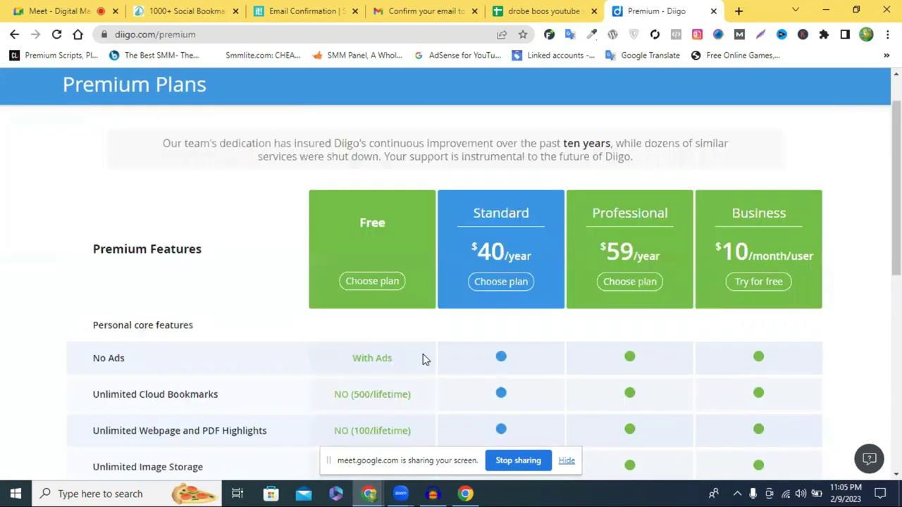
pyautogui.scroll(-4, 423, 358)
pyautogui.scroll(-3, 396, 366)
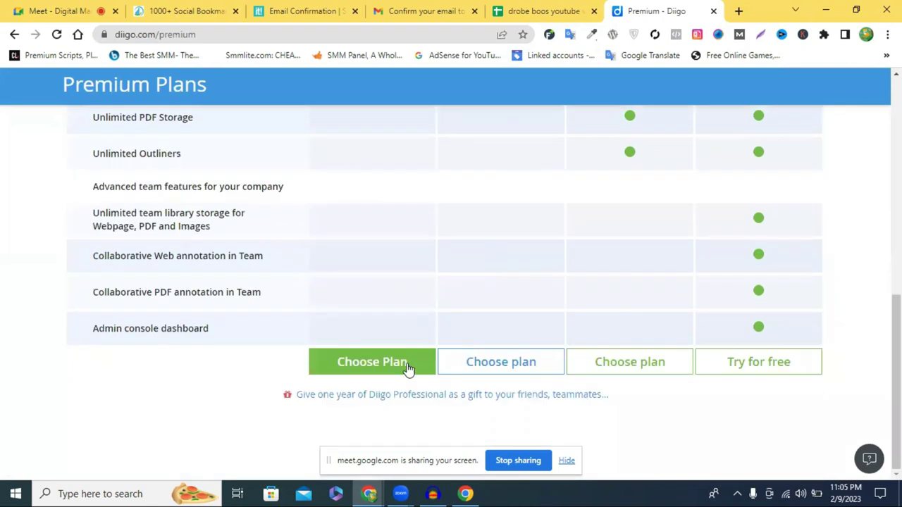
pyautogui.scroll(4, 446, 360)
pyautogui.scroll(2, 447, 359)
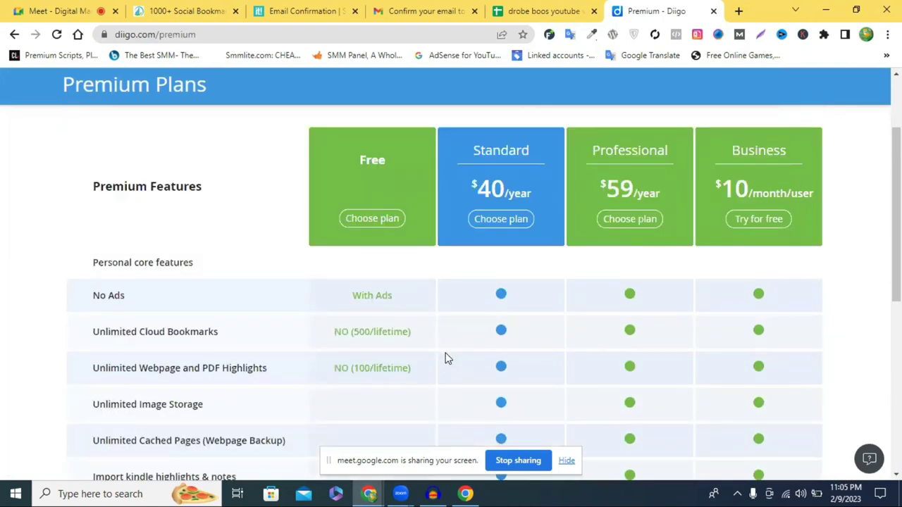
pyautogui.scroll(2, 445, 359)
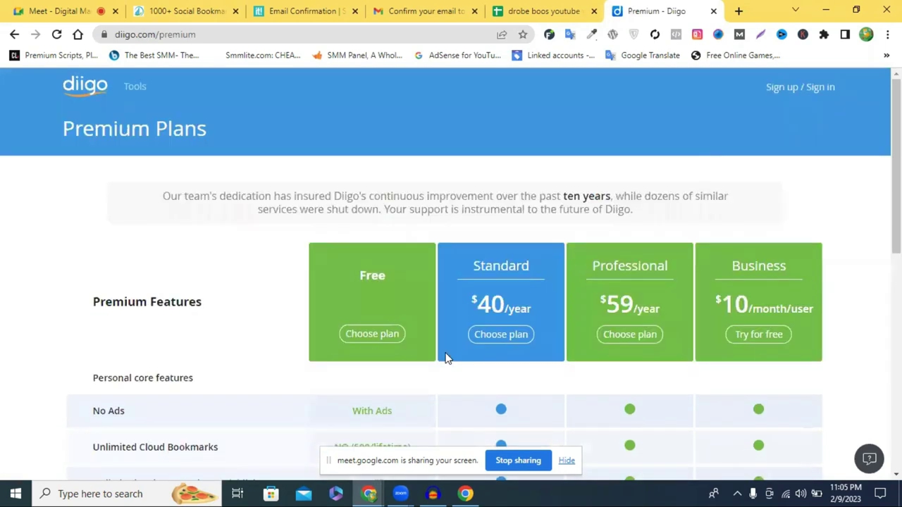
pyautogui.scroll(-10, 447, 355)
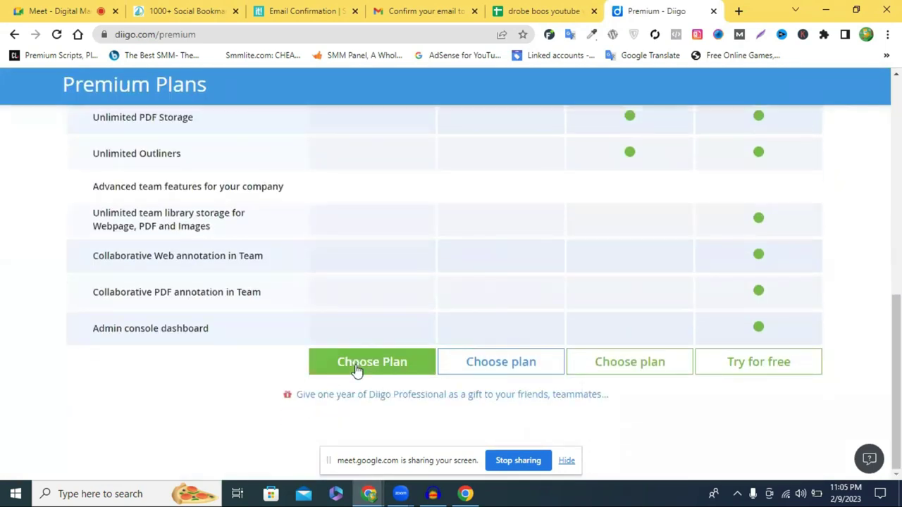
pyautogui.scroll(10, 517, 362)
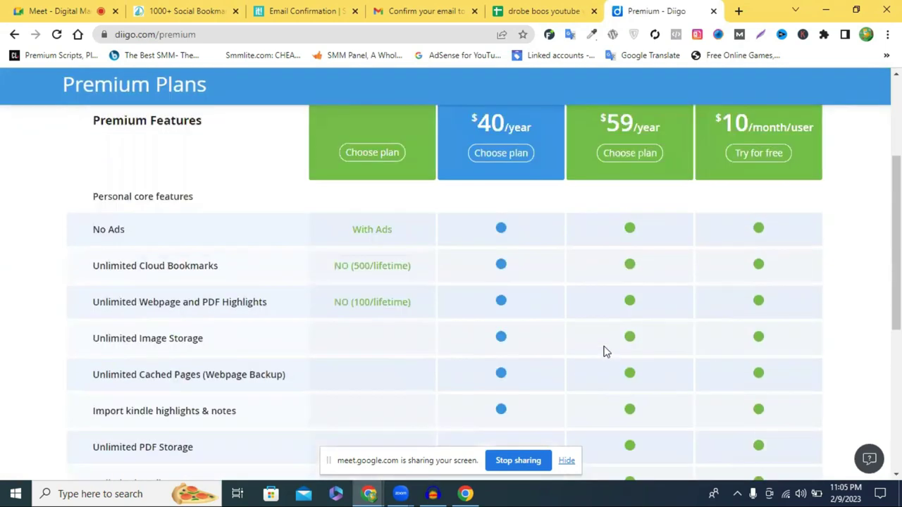
# - Choose the Free plan on Diigo's Premium Plans page to open the account creation form
pyautogui.click(780, 89)
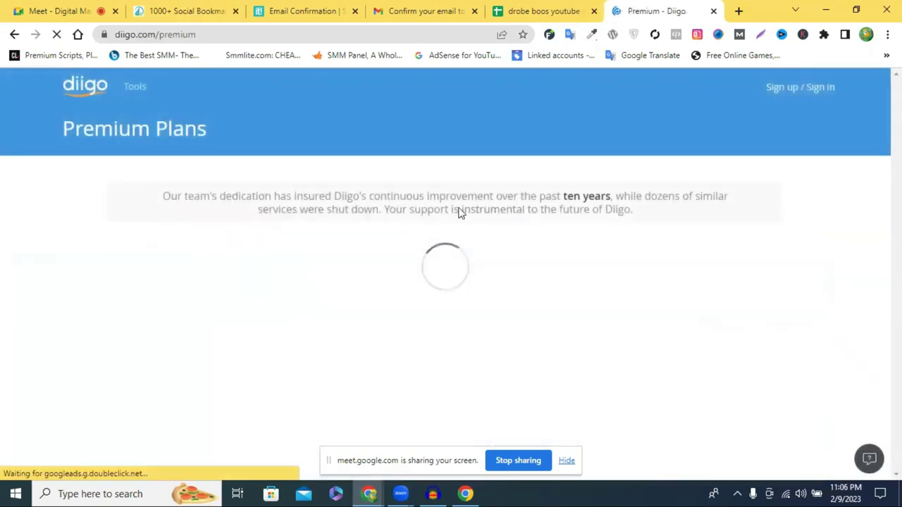
pyautogui.scroll(-4, 440, 258)
pyautogui.scroll(1, 388, 161)
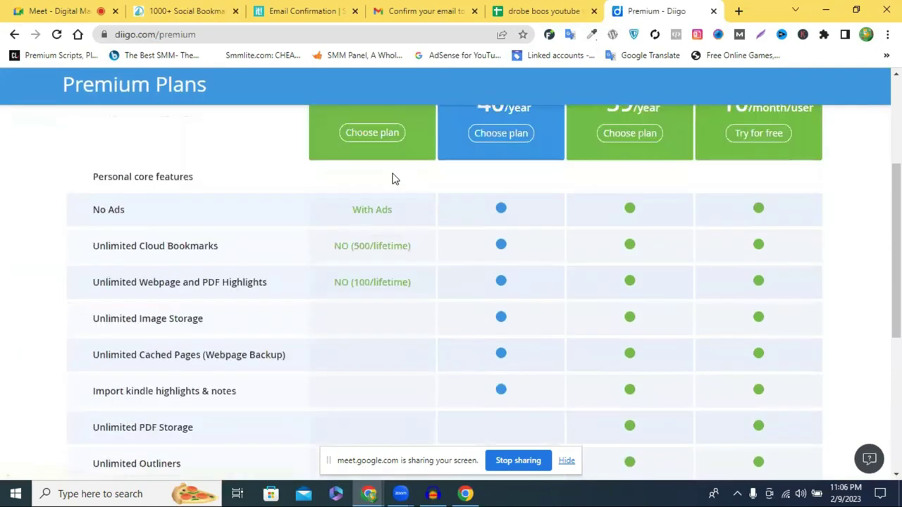
pyautogui.scroll(3, 416, 179)
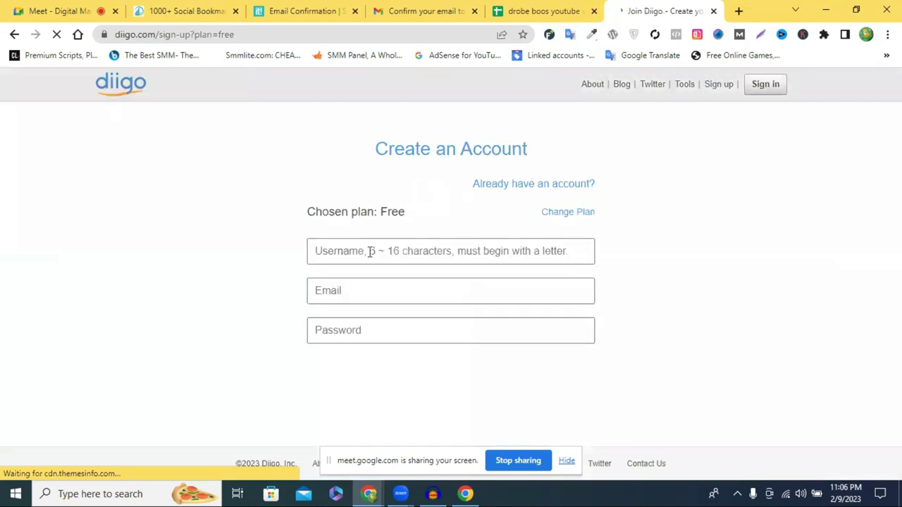
# - Copy the e-mail address of the signed-in Gmail account and return to the Diigo sign-up form
pyautogui.click(426, 10)
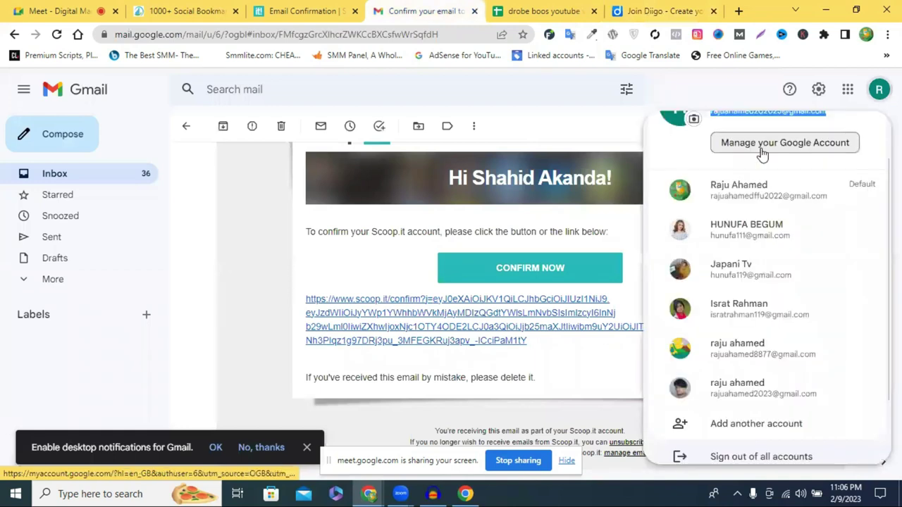
pyautogui.scroll(1, 754, 156)
pyautogui.rightClick(753, 157)
pyautogui.click(758, 162)
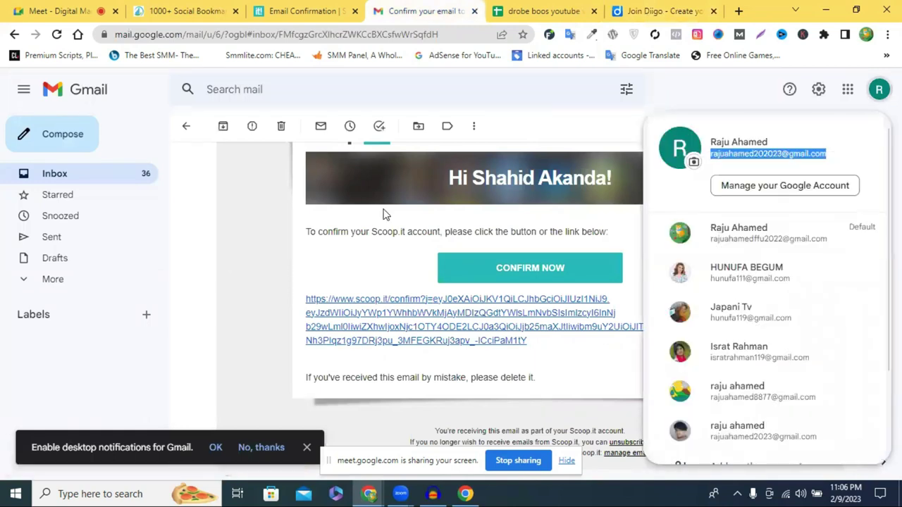
pyautogui.hotkey('ctrl', 'Tab')
pyautogui.hotkey('ctrl', 'Tab')
# - Paste the copied e-mail address into both the username and email fields of the sign-up form
pyautogui.rightClick(381, 253)
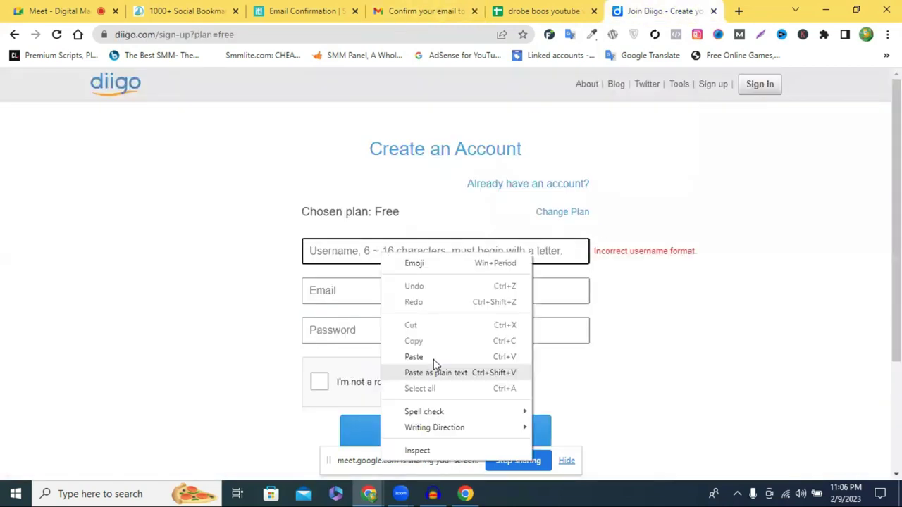
pyautogui.hotkey('ctrl', 'v')
pyautogui.rightClick(361, 292)
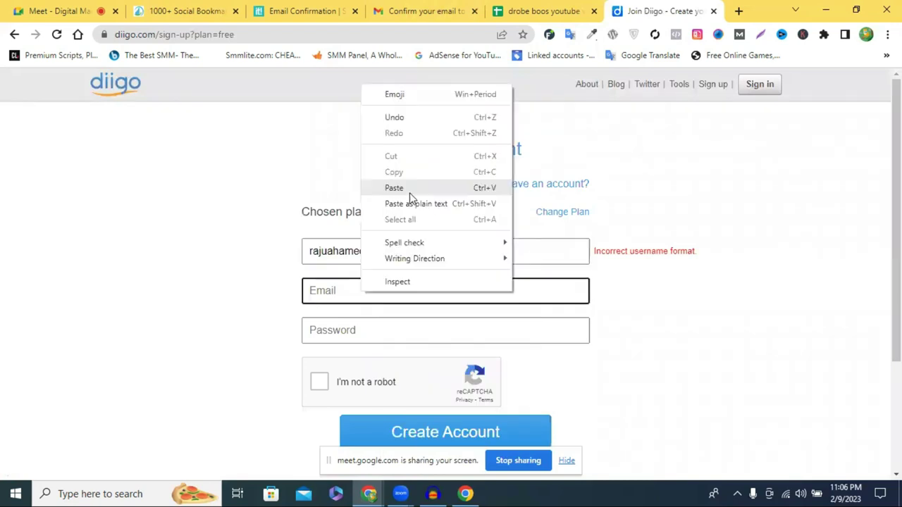
pyautogui.press('Return')
pyautogui.rightClick(372, 255)
pyautogui.hotkey('ctrl', 'c')
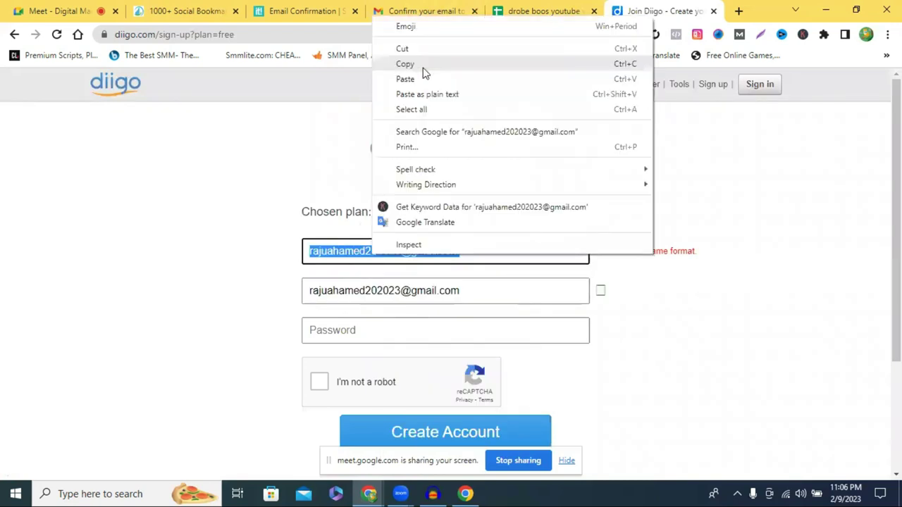
pyautogui.click(429, 49)
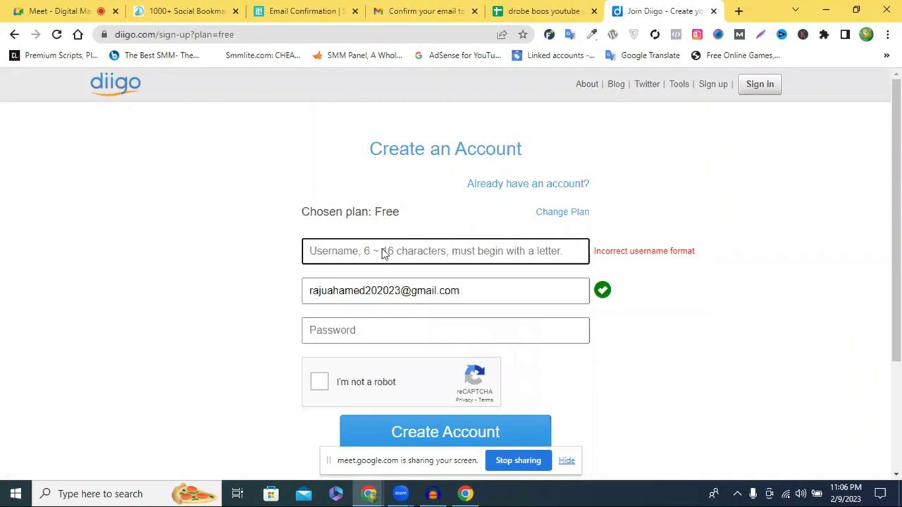
pyautogui.rightClick(431, 250)
pyautogui.hotkey('ctrl', 'v')
pyautogui.keyDown('shift'); pyautogui.click(400, 251); pyautogui.keyUp('shift')
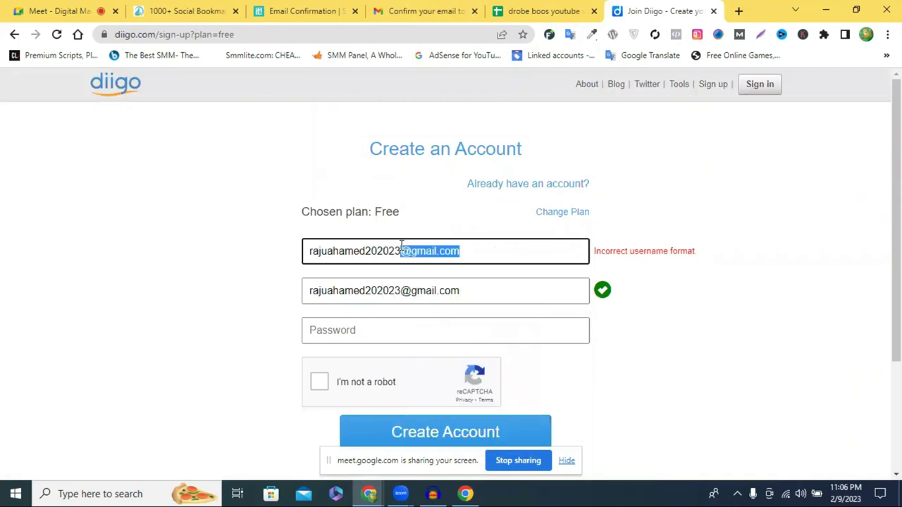
pyautogui.press('BackSpace')
# - Fill in the account password on the Diigo sign-up form
pyautogui.doubleClick(400, 246)
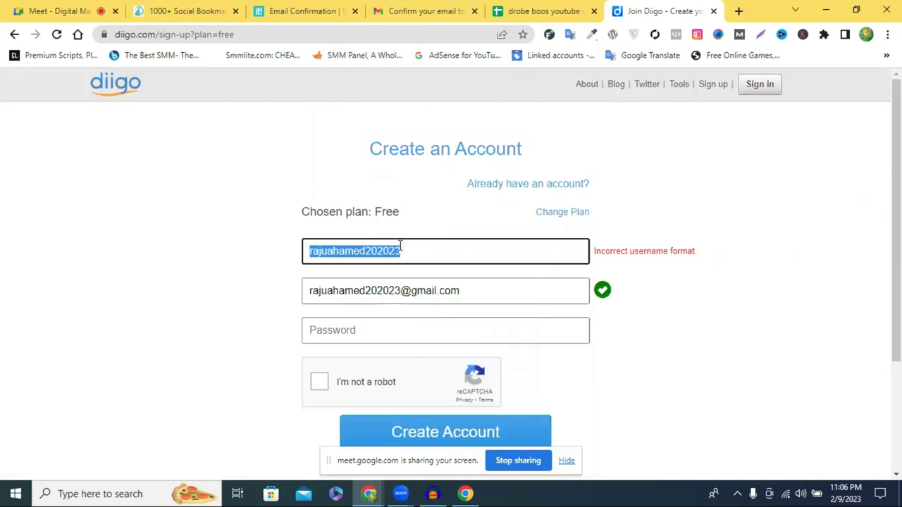
pyautogui.click(340, 337)
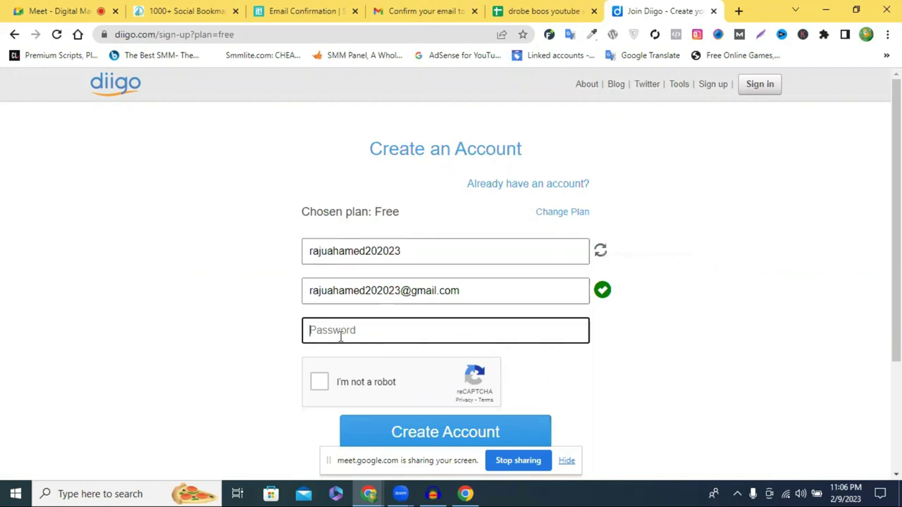
pyautogui.hotkey('ctrl', 'v')
pyautogui.press('Tab')
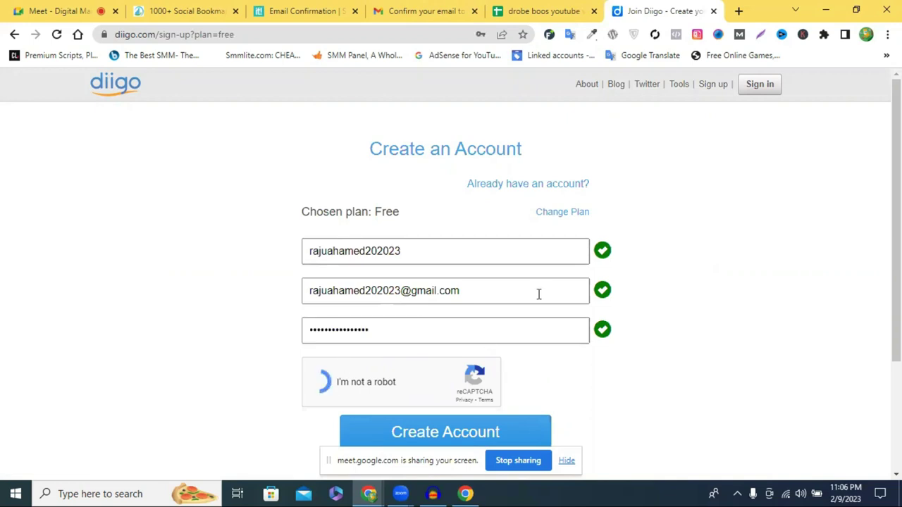
# - Complete the reCAPTCHA by selecting the motorcycle squares and bridge images, and create the Diigo account
pyautogui.press('space')
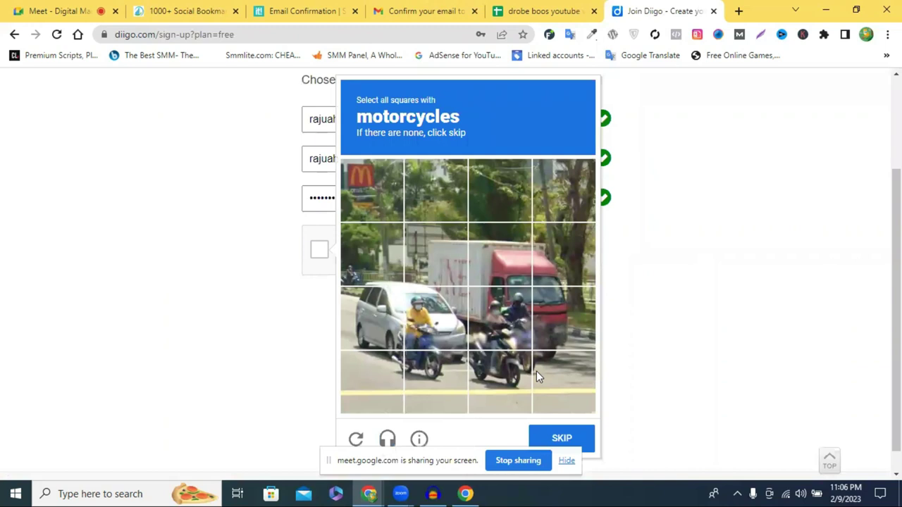
pyautogui.click(502, 377)
pyautogui.click(435, 317)
pyautogui.click(499, 317)
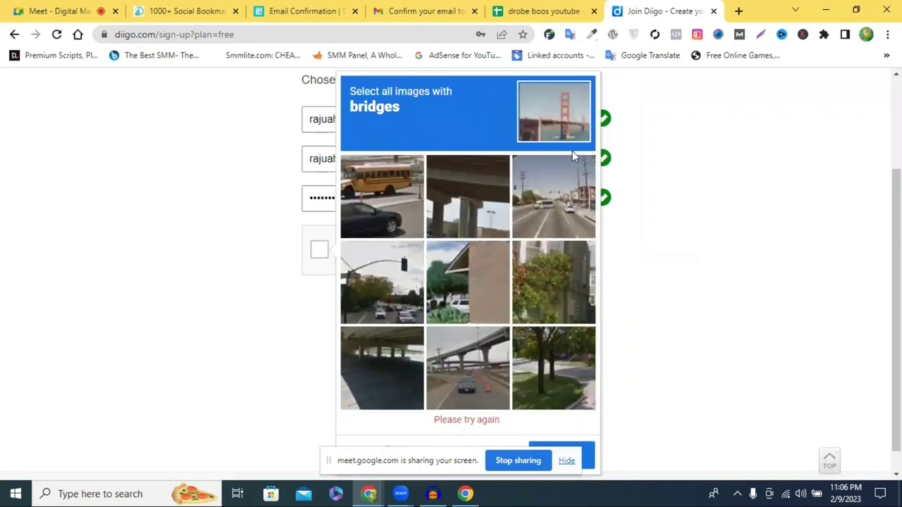
pyautogui.click(467, 191)
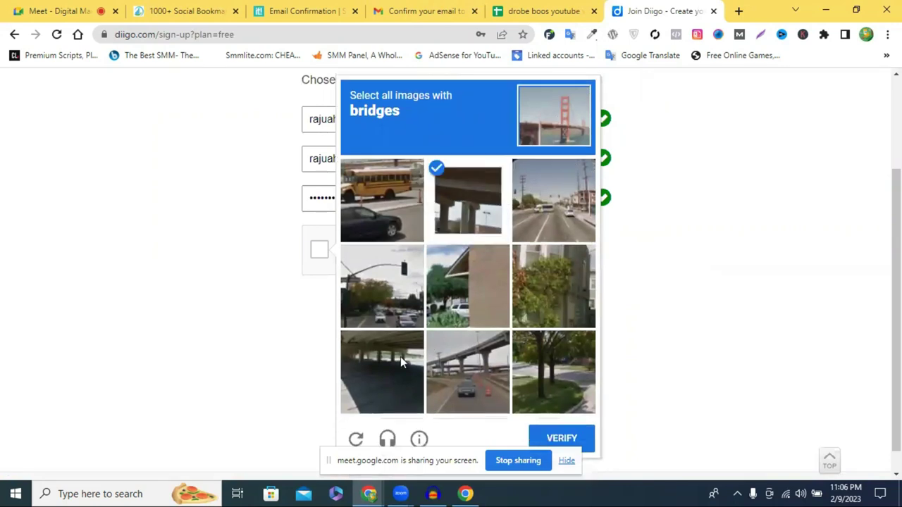
pyautogui.click(394, 363)
pyautogui.click(468, 372)
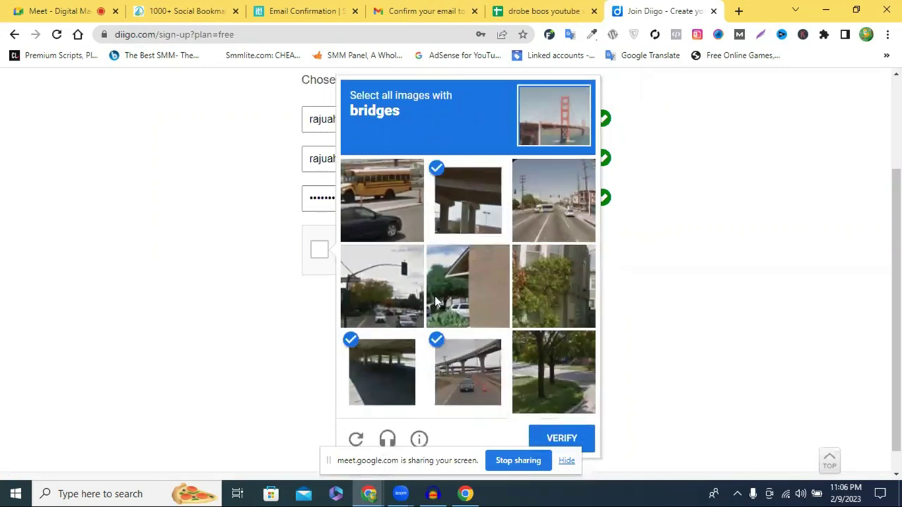
pyautogui.click(561, 438)
pyautogui.click(503, 300)
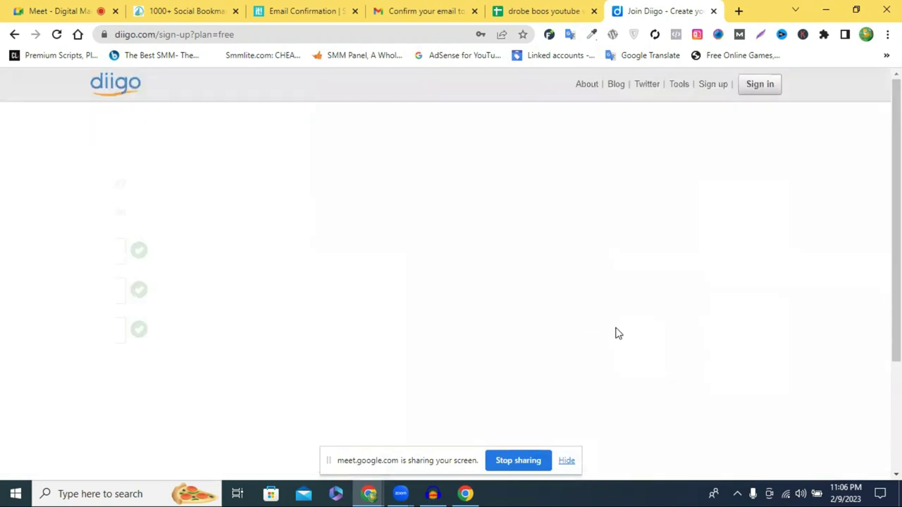
# - Read the account activation instructions, and open Diigo's "Activate your account / Welcome to Diigo" message in the Gmail inbox
pyautogui.scroll(-2, 600, 250)
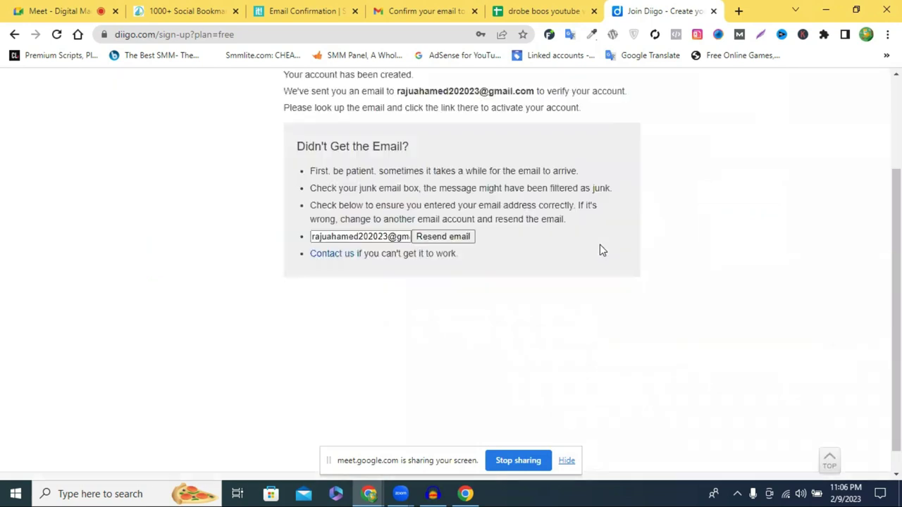
pyautogui.scroll(2, 522, 243)
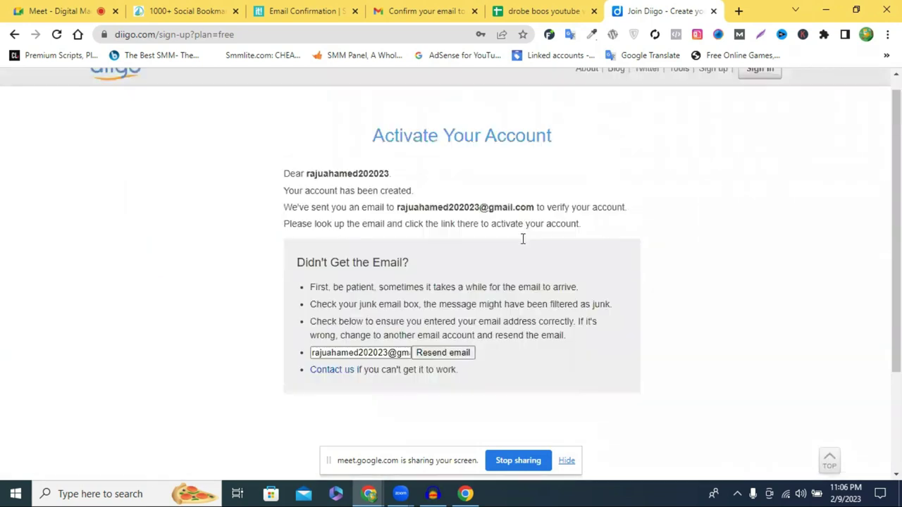
pyautogui.scroll(1, 524, 241)
pyautogui.hotkey('ctrl', '4')
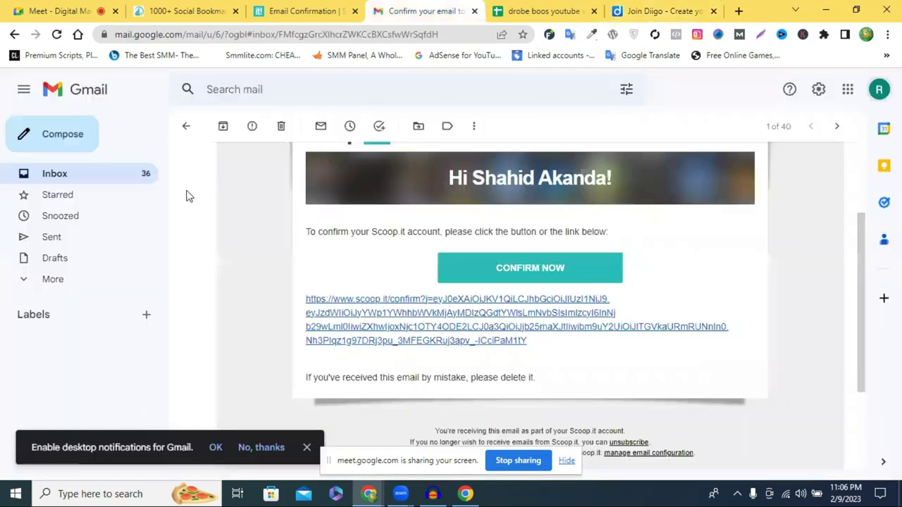
pyautogui.click(184, 131)
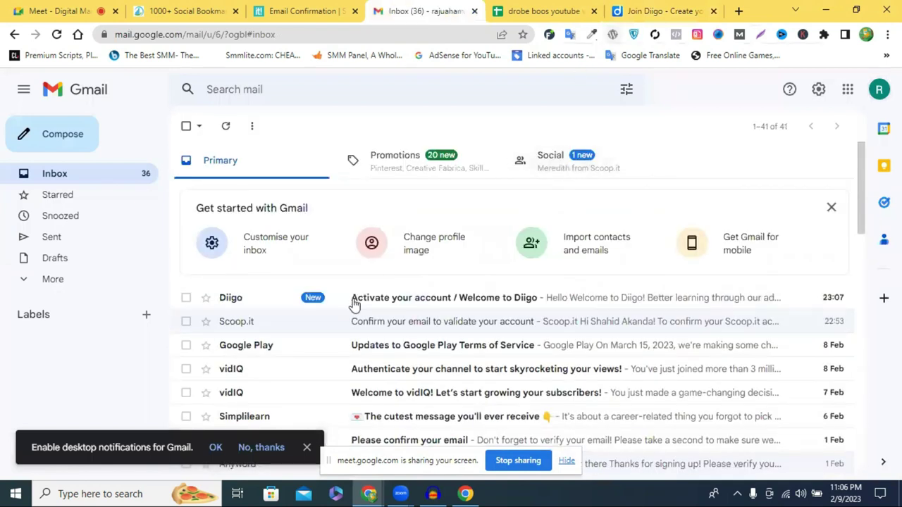
pyautogui.click(426, 305)
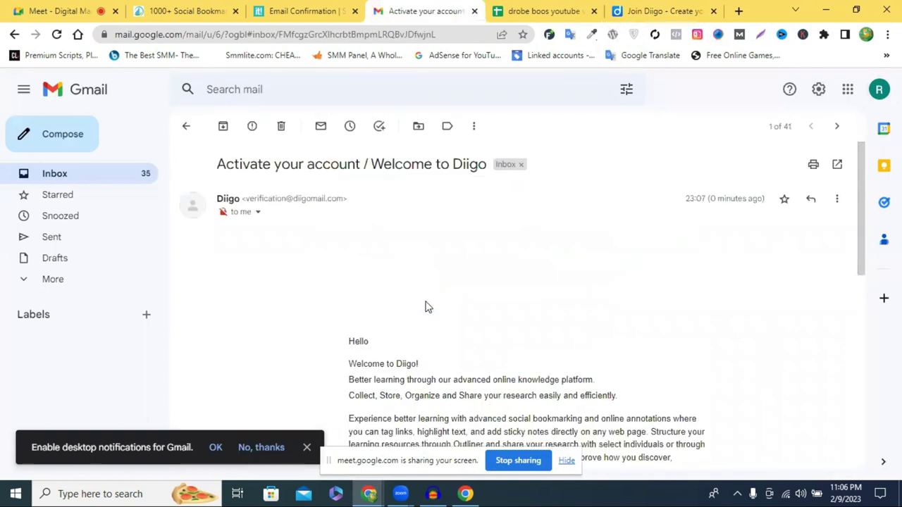
# - Activate the account from the Diigo e-mail and continue past the extension setup page to My Library
pyautogui.scroll(-3, 433, 307)
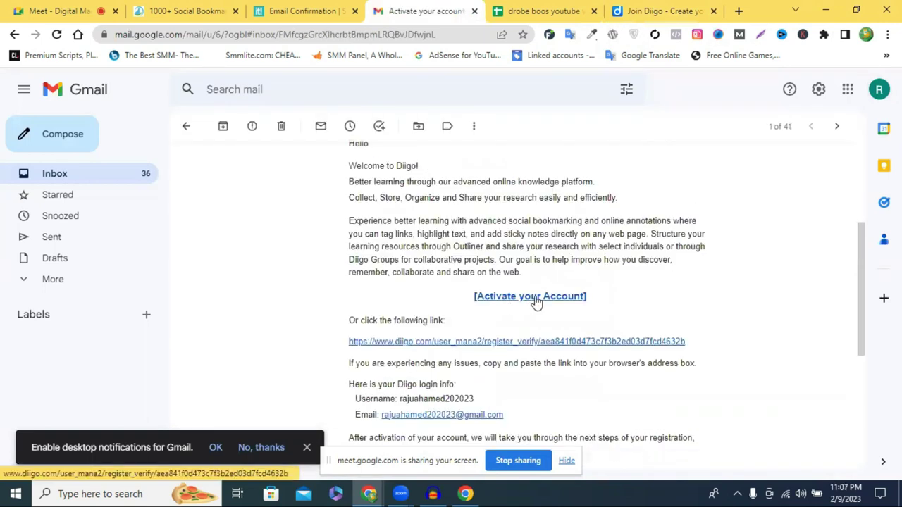
pyautogui.click(530, 296)
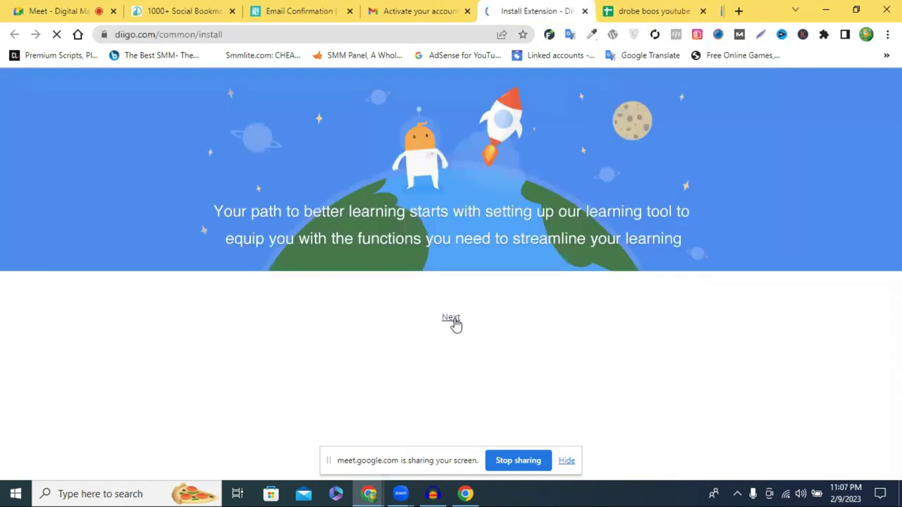
pyautogui.click(451, 319)
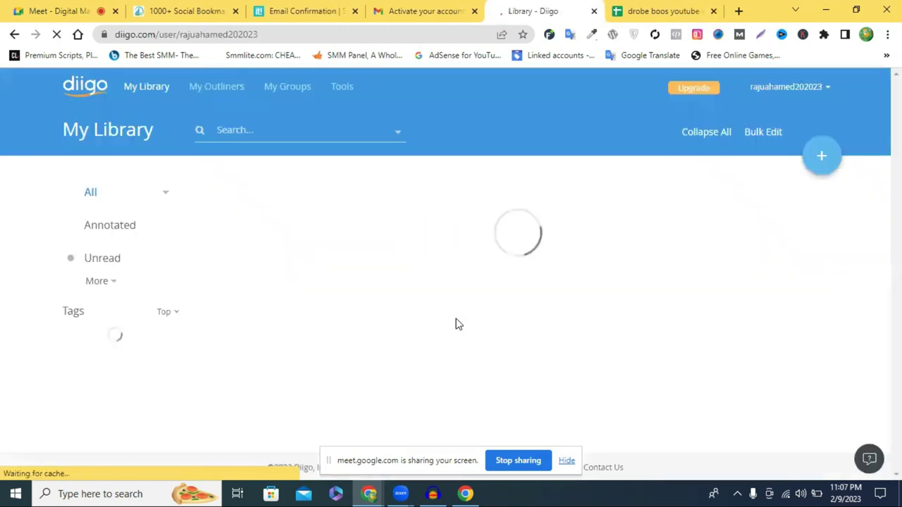
# - Look over the items in My Library and start a new Diigo bookmark
pyautogui.scroll(-1, 385, 278)
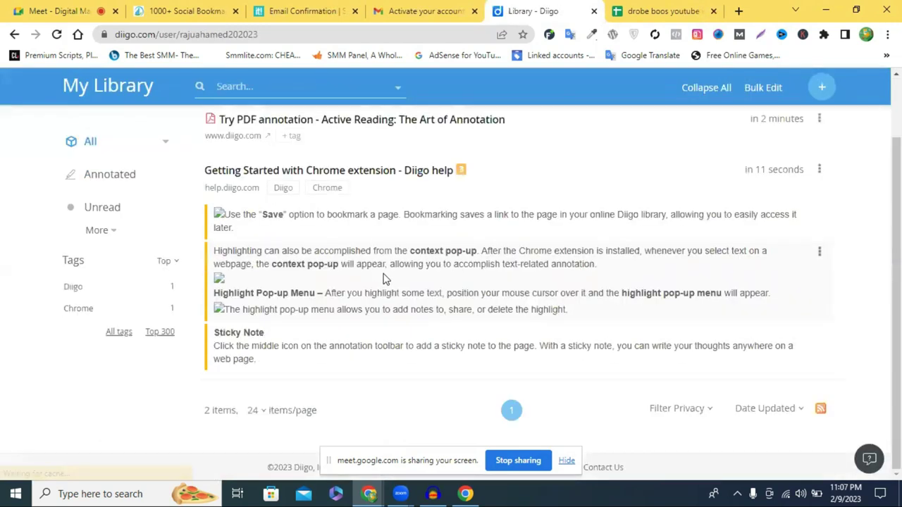
pyautogui.scroll(1, 384, 280)
pyautogui.scroll(-1, 513, 188)
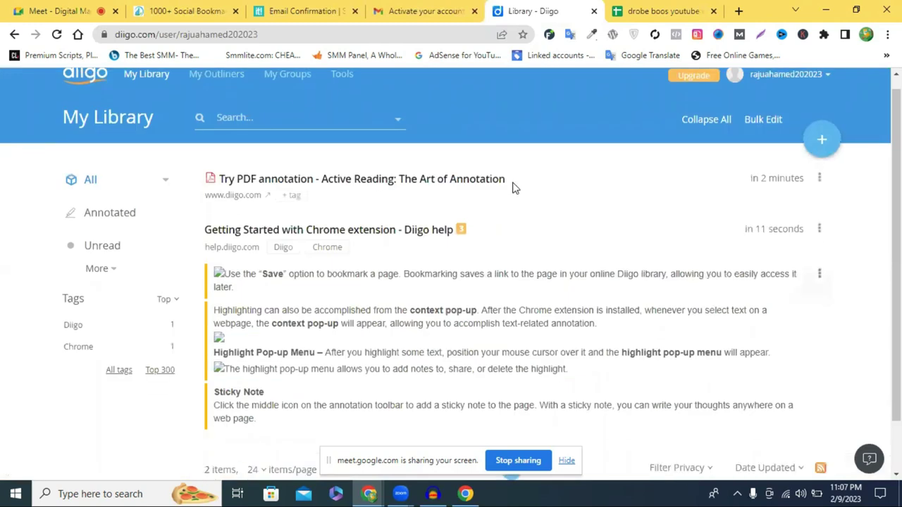
pyautogui.scroll(1, 515, 187)
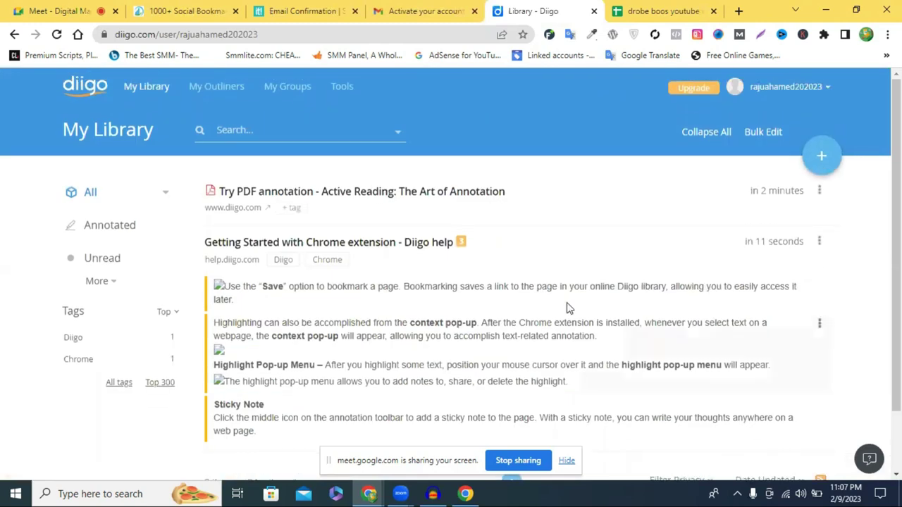
pyautogui.click(823, 158)
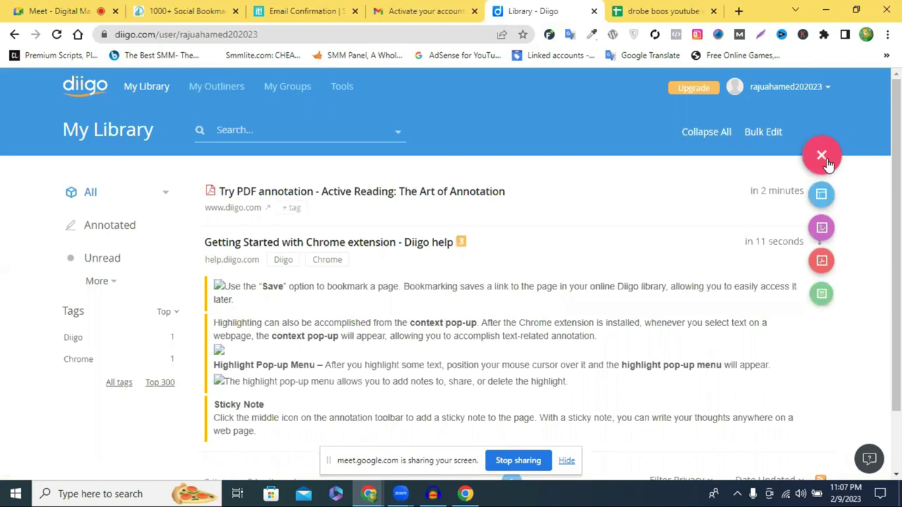
pyautogui.click(822, 195)
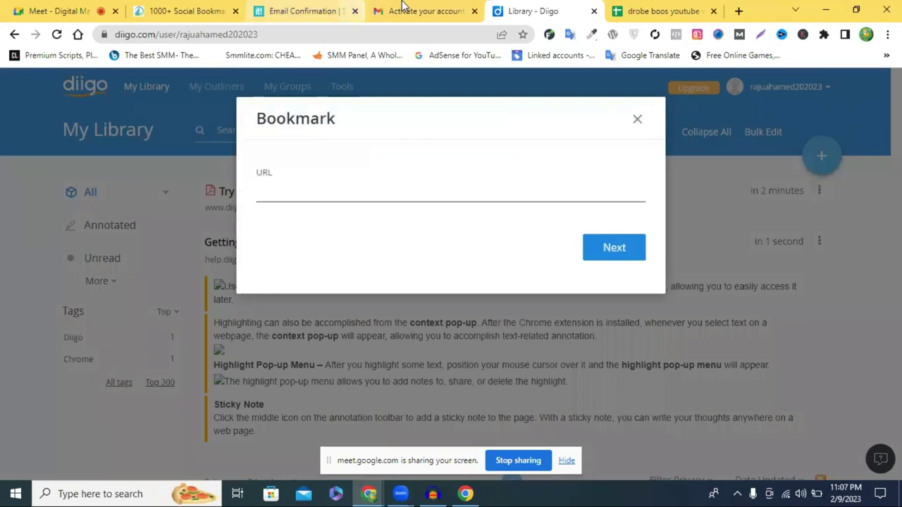
# - Go back from the Scoop.it email confirmation page and return Gmail from the Diigo message to the inbox list
pyautogui.click(317, 7)
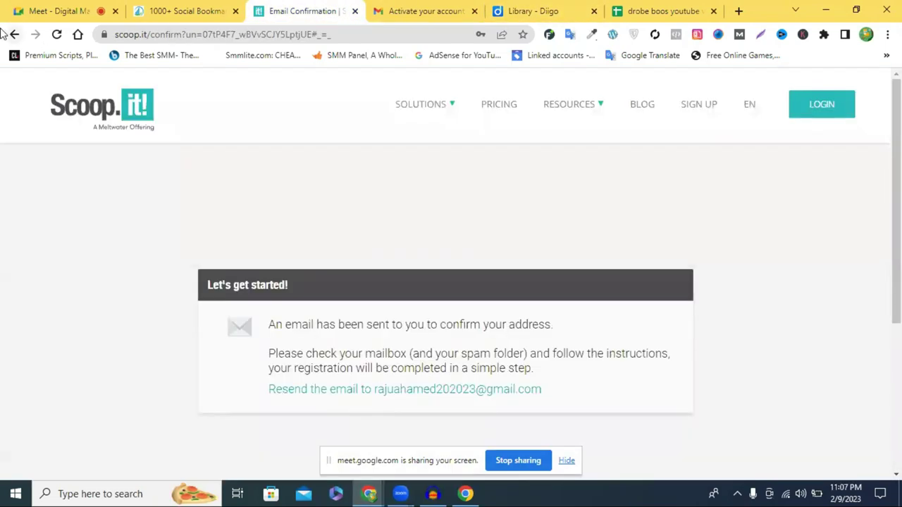
pyautogui.click(13, 33)
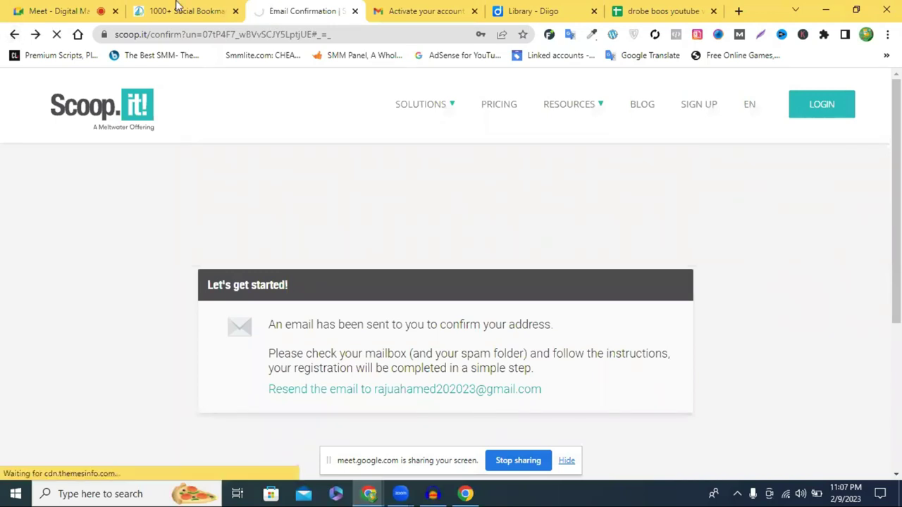
pyautogui.hotkey('ctrl', 'Tab')
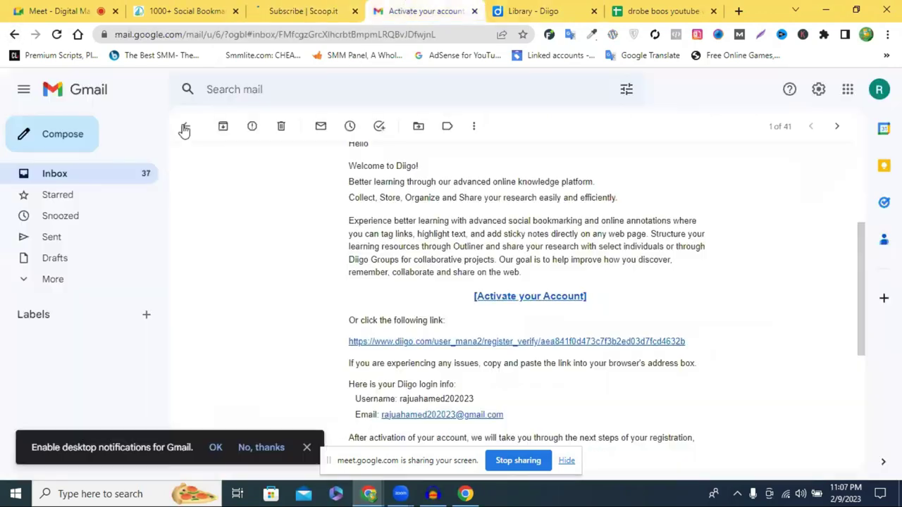
pyautogui.click(185, 128)
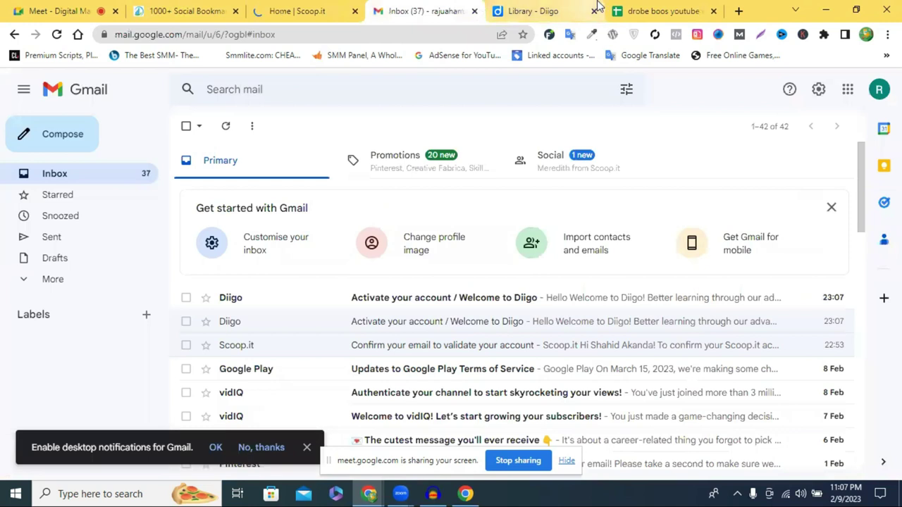
# - Copy the video URL from cell E2 of the proof sheet and submit it as the new Diigo bookmark's URL
pyautogui.click(631, 7)
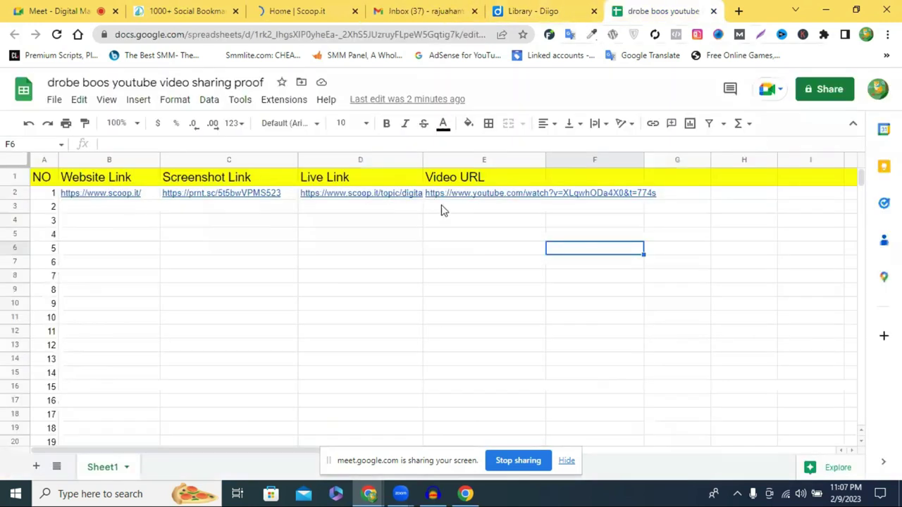
pyautogui.click(484, 198)
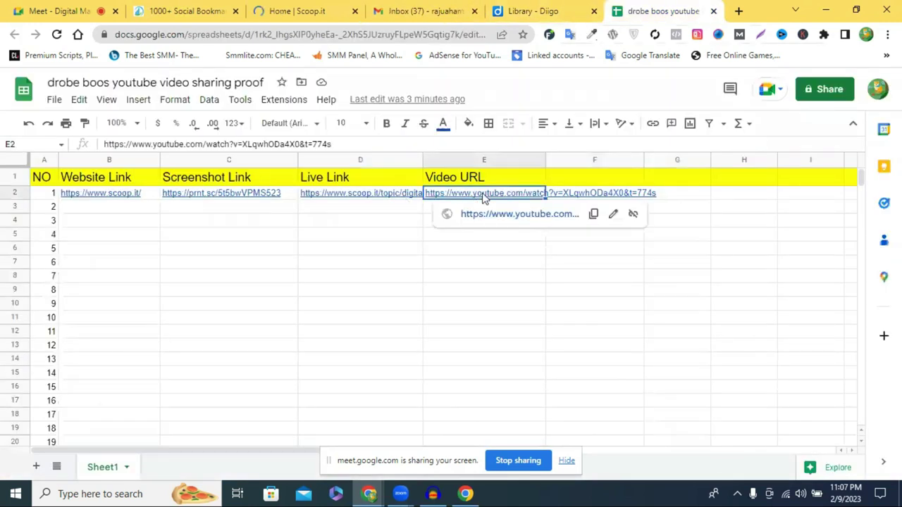
pyautogui.doubleClick(483, 197)
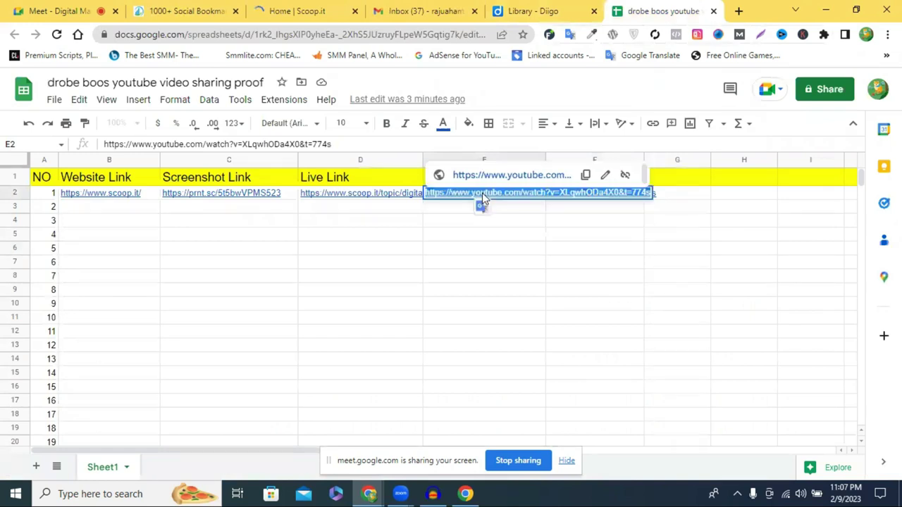
pyautogui.rightClick(535, 306)
pyautogui.click(537, 298)
pyautogui.hotkey('ctrl', 'shift', 'Tab')
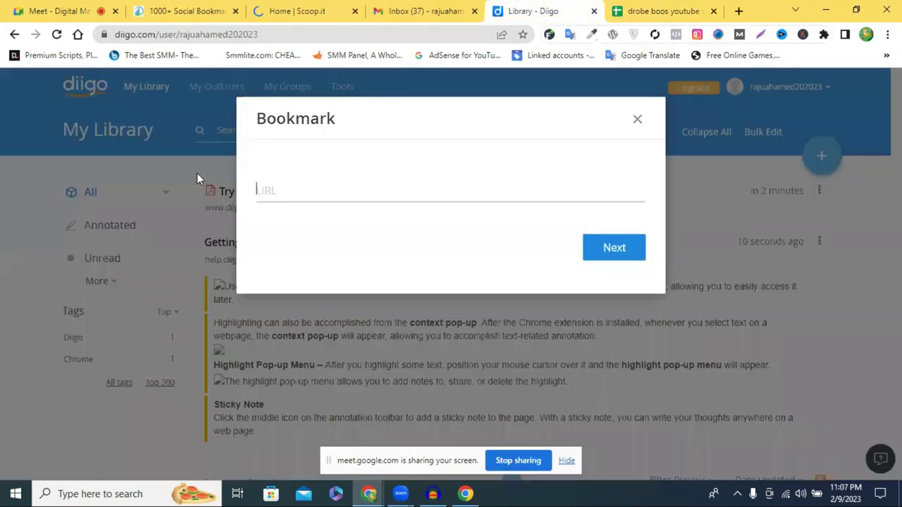
pyautogui.click(271, 188)
pyautogui.hotkey('ctrl', 'v')
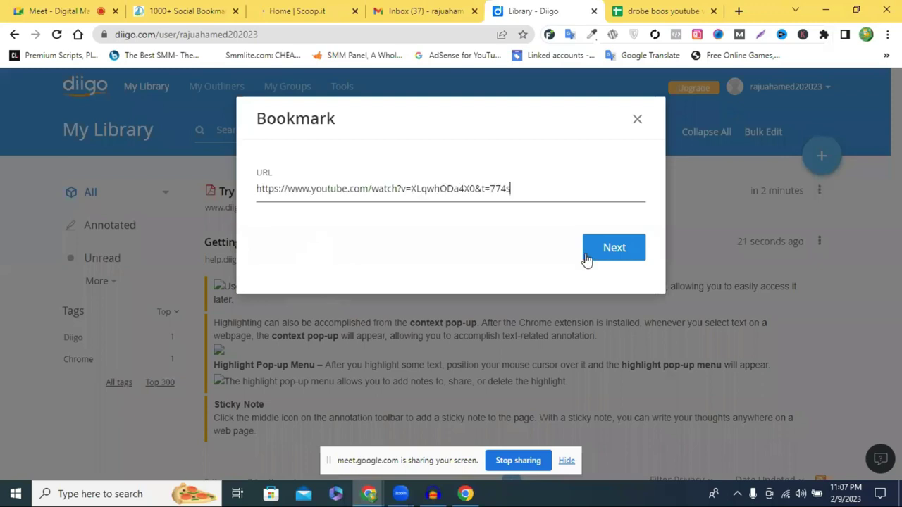
pyautogui.click(610, 258)
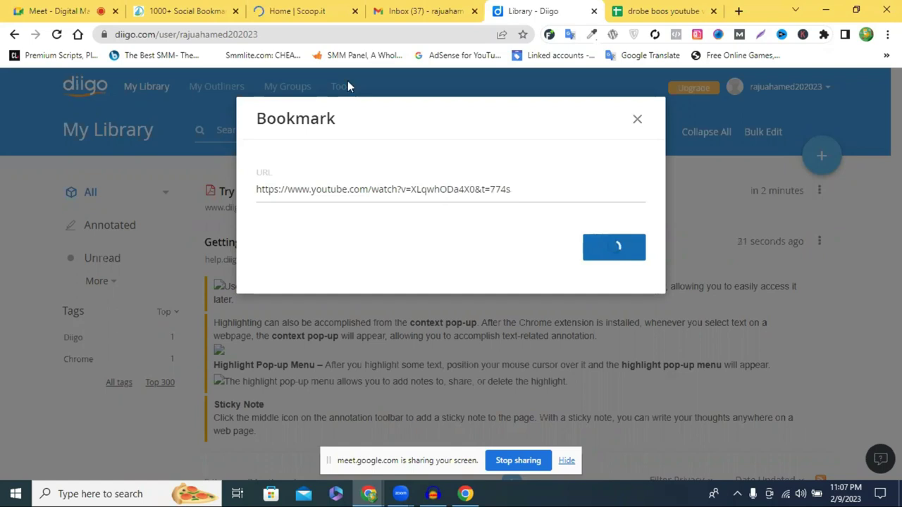
# - Close the Scoop.it page and return to the Diigo bookmark form
pyautogui.click(345, 12)
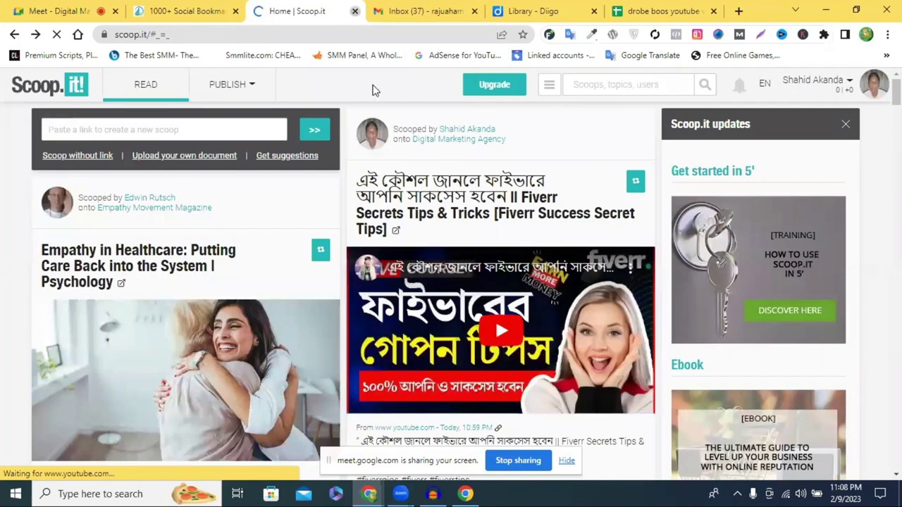
pyautogui.middleClick(257, 9)
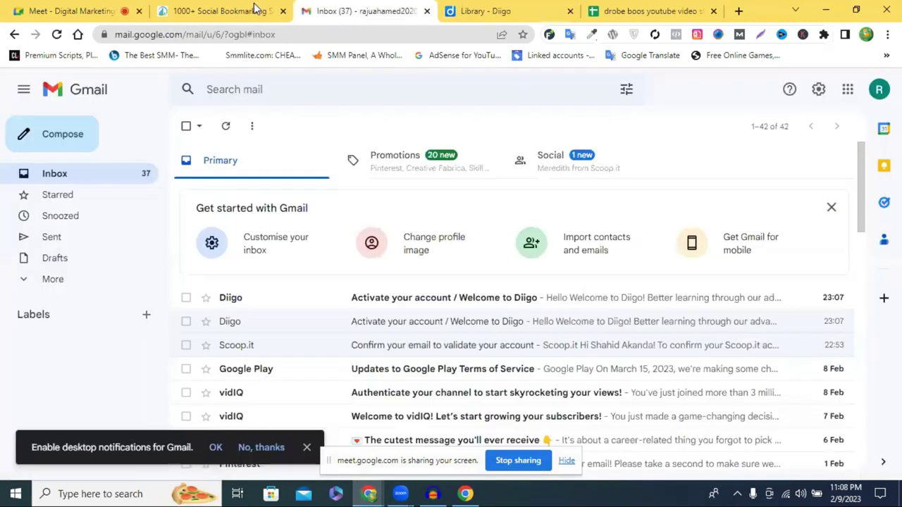
pyautogui.click(626, 8)
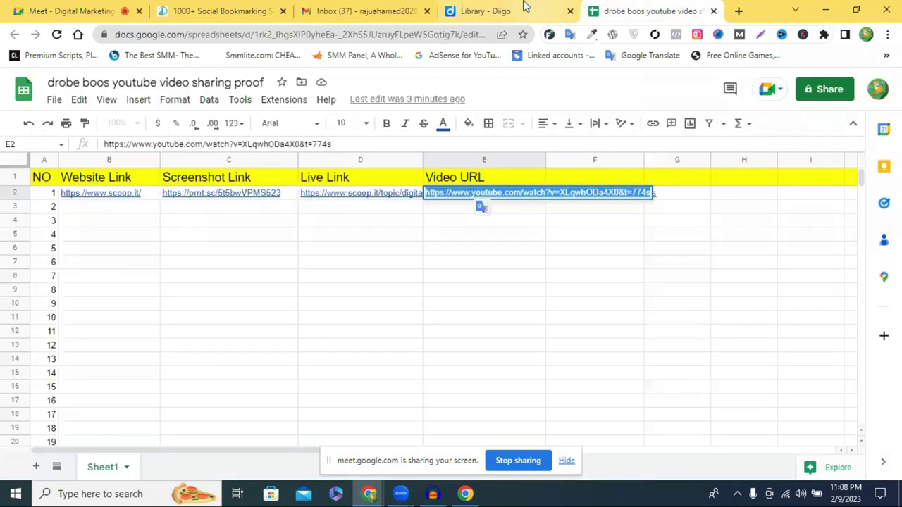
pyautogui.hotkey('ctrl', 'shift', 'Tab')
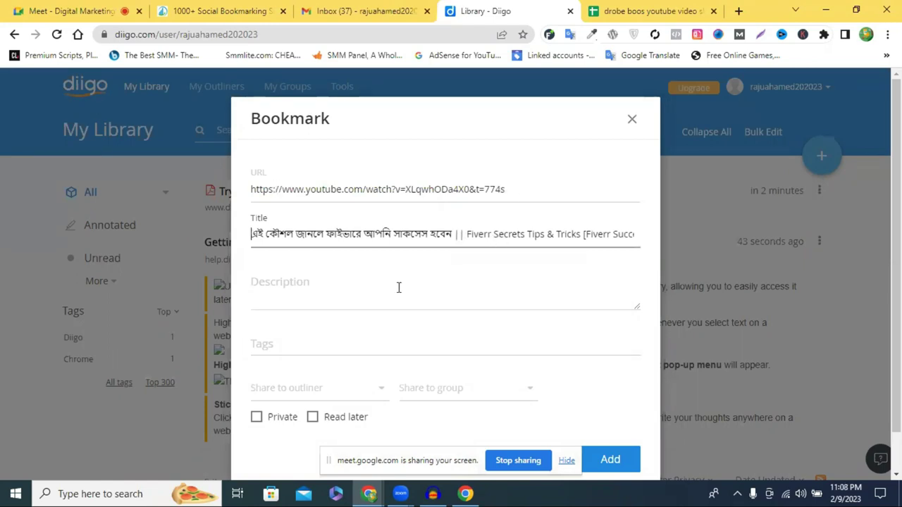
# - Open the YouTube video from the Video URL link in cell E2 of the proof sheet, and pause its playback
pyautogui.click(231, 8)
pyautogui.click(346, 9)
pyautogui.click(632, 5)
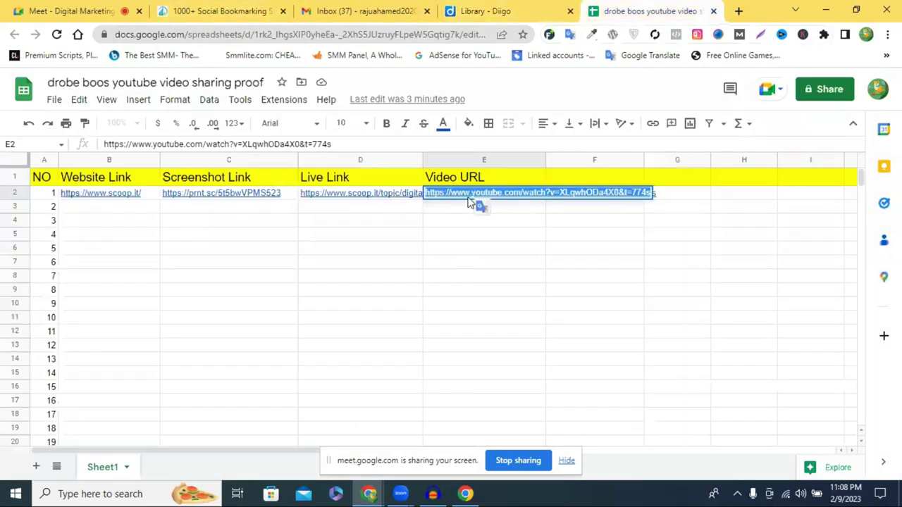
pyautogui.click(485, 177)
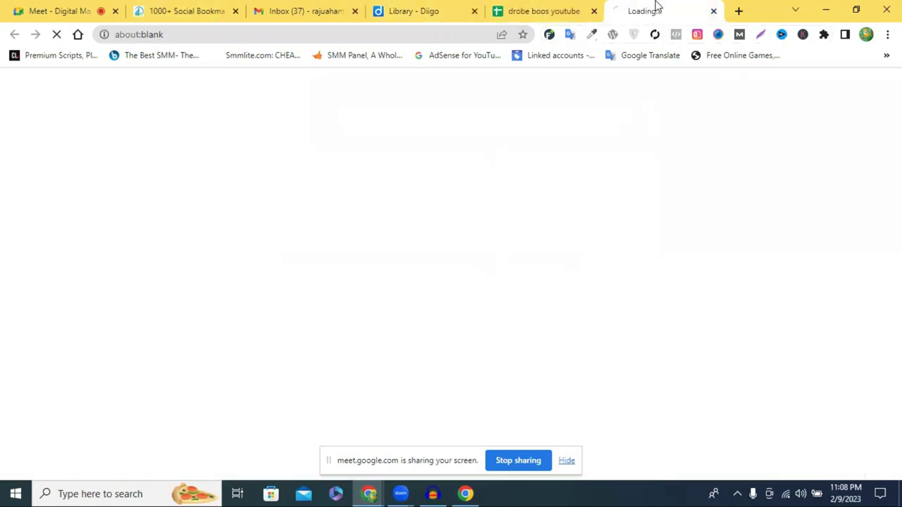
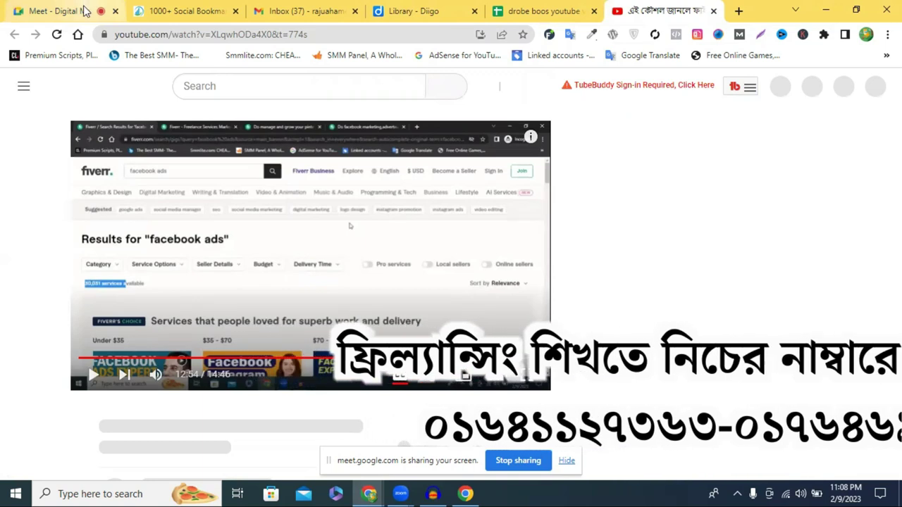
pyautogui.click(83, 11)
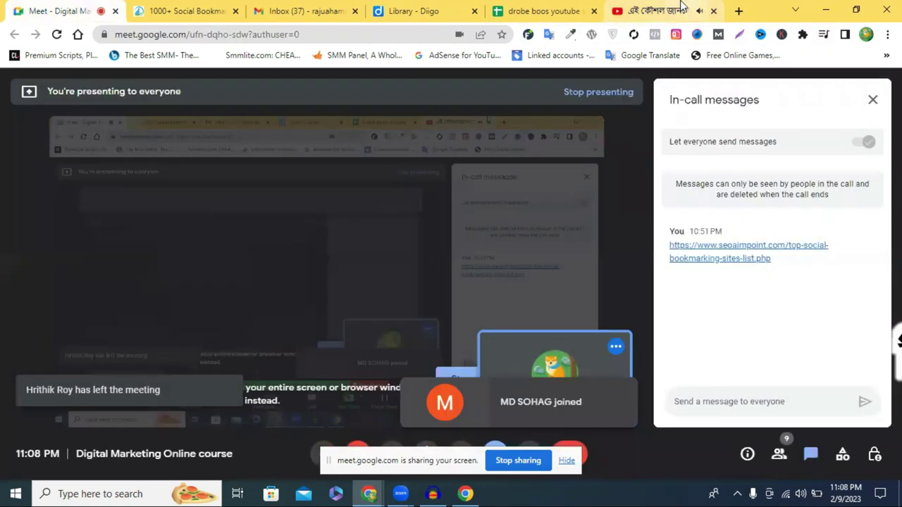
pyautogui.hotkey('ctrl', '9')
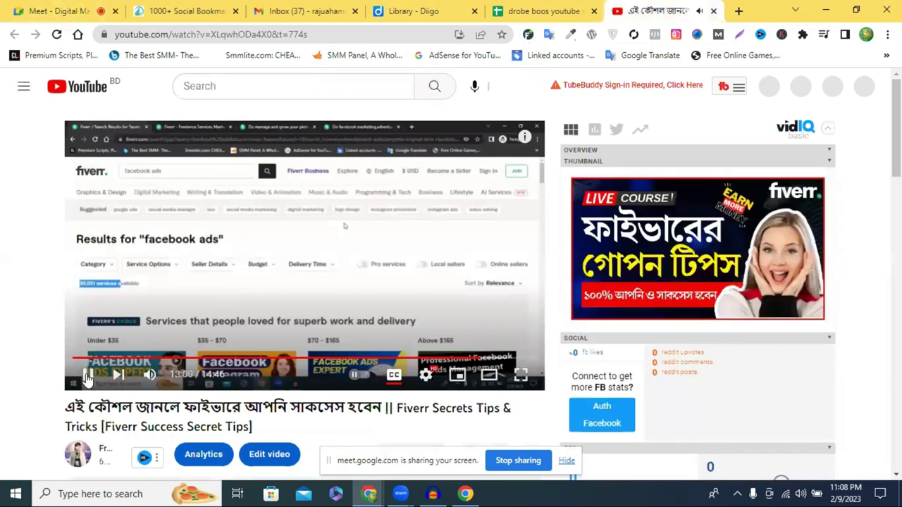
pyautogui.click(90, 378)
# - Expand the YouTube video's description and copy its text from the title line through the live support paragraph
pyautogui.scroll(-3, 239, 345)
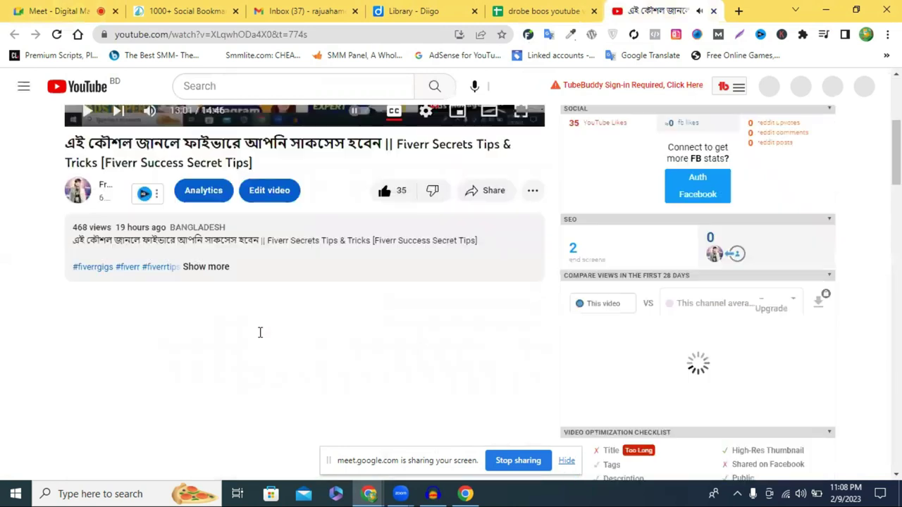
pyautogui.click(89, 249)
pyautogui.moveTo(86, 264); pyautogui.dragTo(481, 346)
pyautogui.scroll(-2, 226, 278)
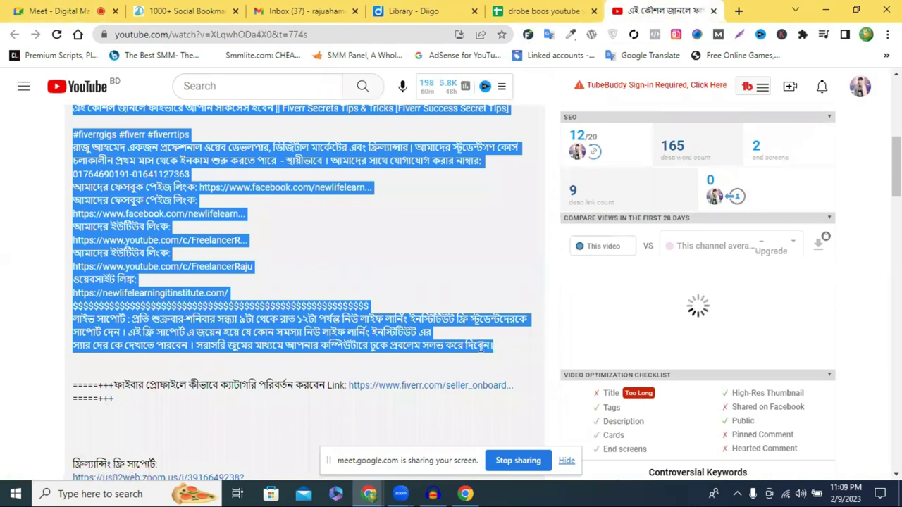
pyautogui.rightClick(481, 348)
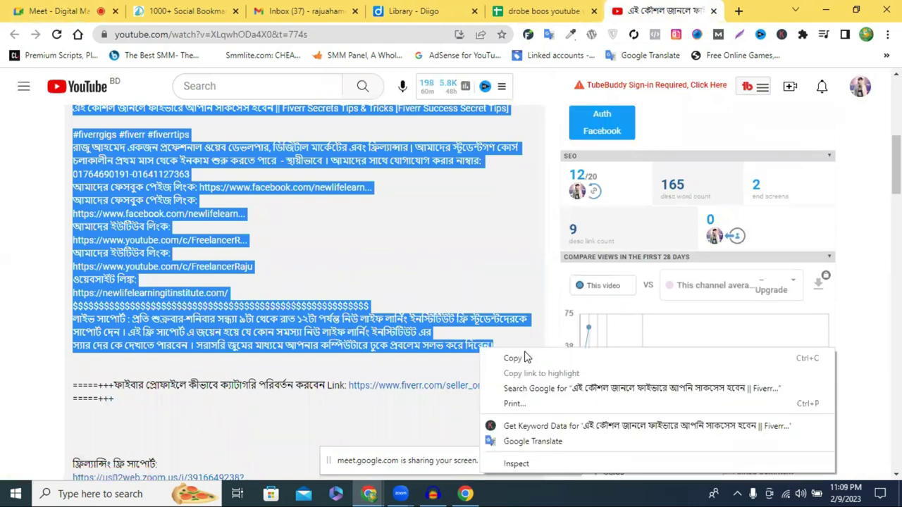
pyautogui.click(529, 361)
# - Paste the copied video description into the Description field of the Diigo bookmark
pyautogui.click(408, 11)
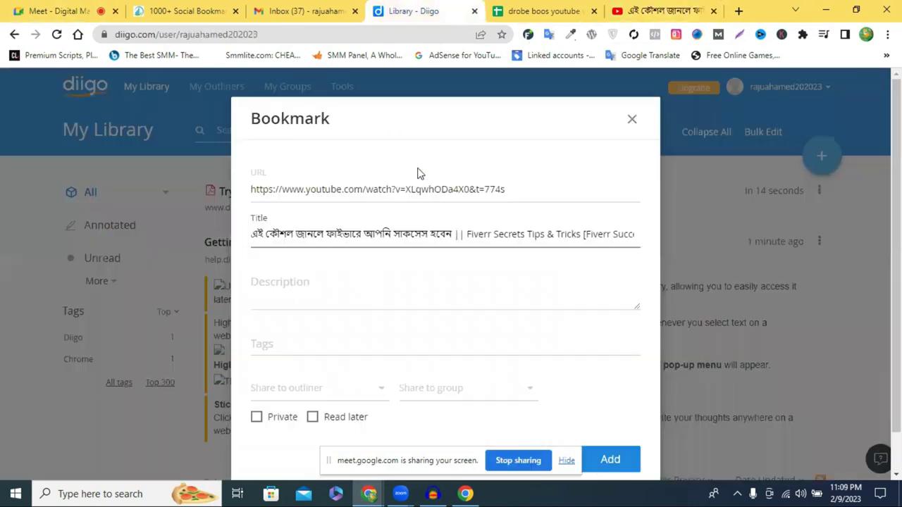
pyautogui.press('Tab')
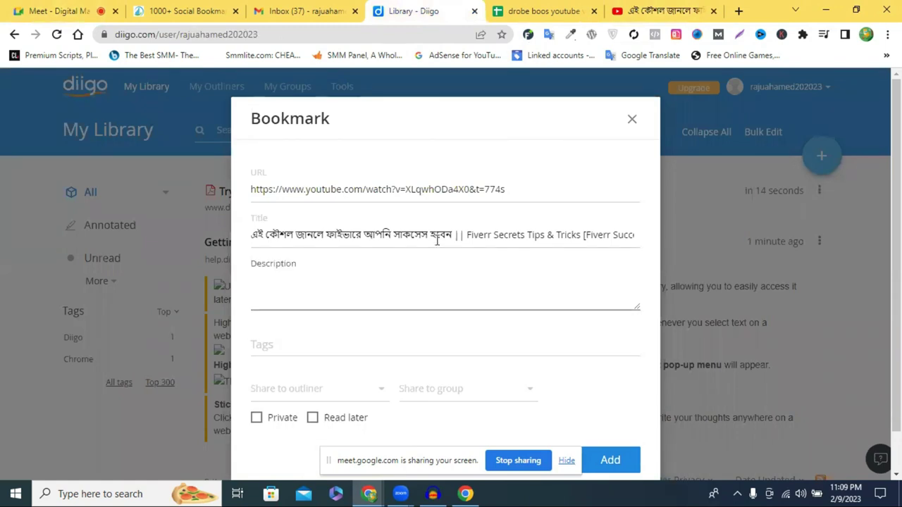
pyautogui.hotkey('ctrl', 'v')
pyautogui.scroll(-1, 292, 303)
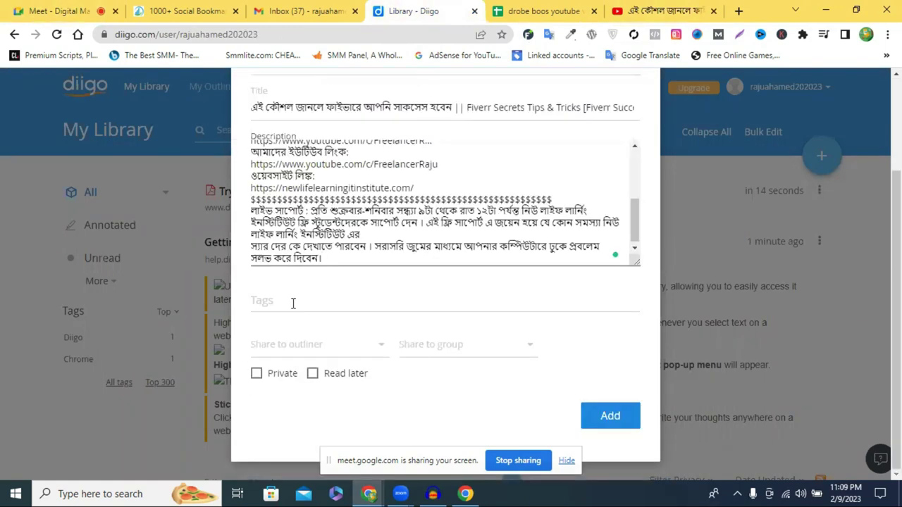
# - For the bookmark's tags, open the YouTube video's tag "fiverr secrets tips u0026 tricks" in vidIQ's Keyword Inspector
pyautogui.click(297, 301)
pyautogui.click(662, 10)
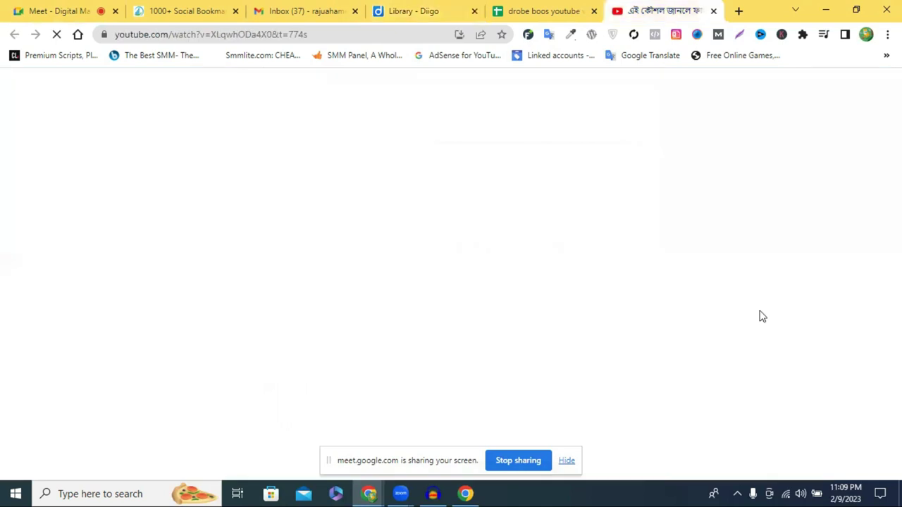
pyautogui.scroll(-5, 788, 320)
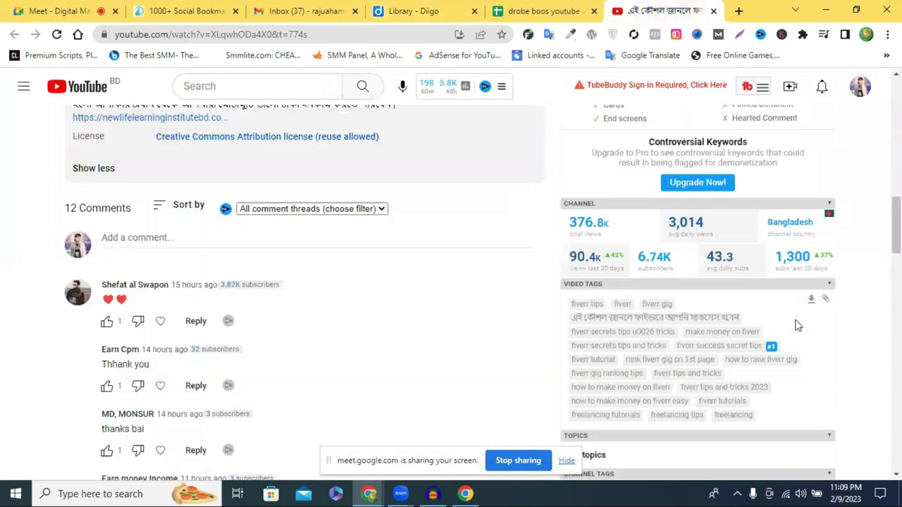
pyautogui.scroll(-1, 571, 271)
pyautogui.moveTo(673, 273); pyautogui.dragTo(582, 246)
pyautogui.click(600, 242)
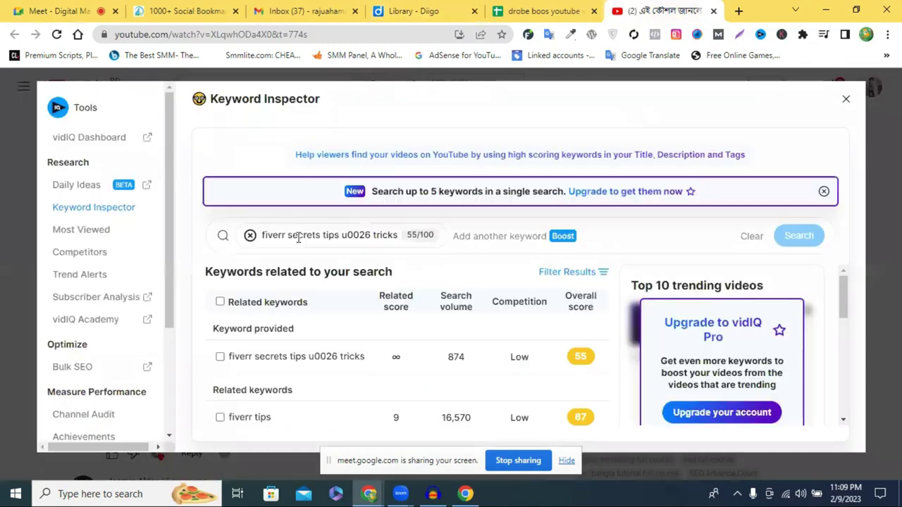
# - Copy "fiverr secrets tips" from the Keyword Inspector search keyword and paste it into the Tags field of the Diigo bookmark
pyautogui.doubleClick(300, 234)
pyautogui.click(307, 234)
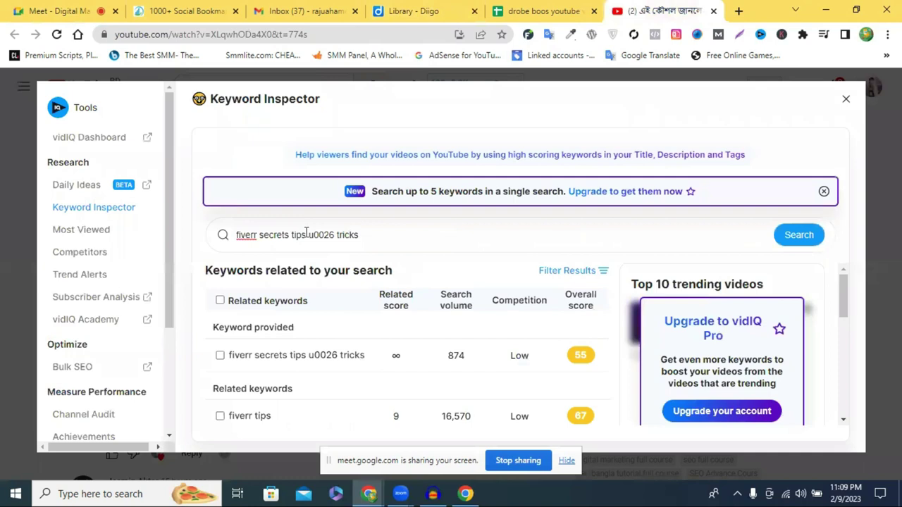
pyautogui.keyDown('shift'); pyautogui.click(237, 236); pyautogui.keyUp('shift')
pyautogui.rightClick(238, 240)
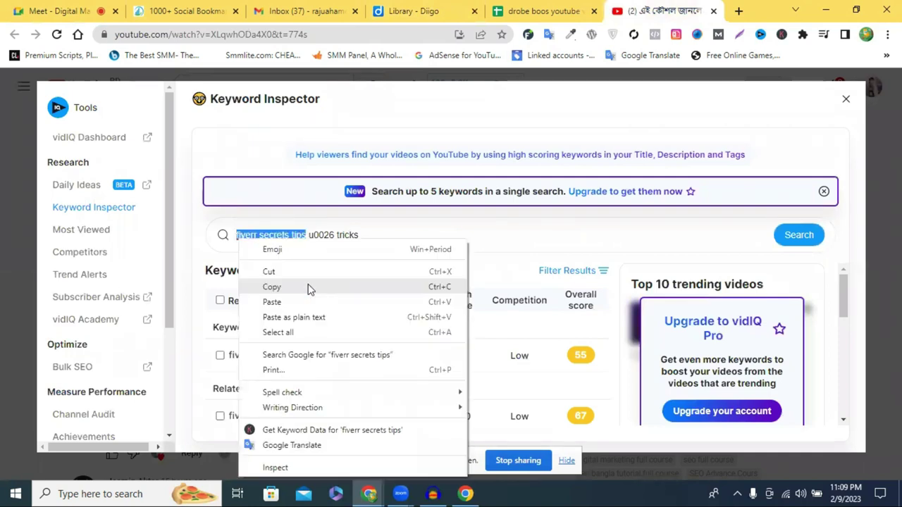
pyautogui.click(309, 289)
pyautogui.hotkey('ctrl', '4')
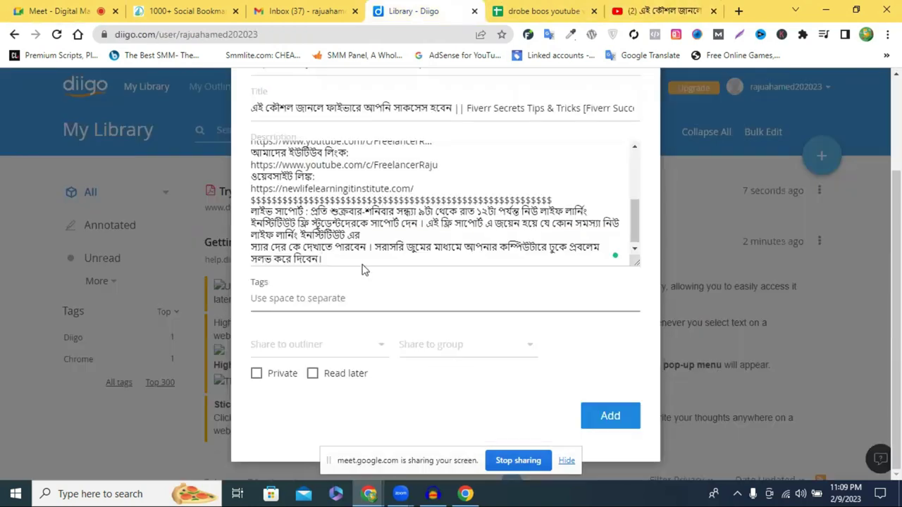
pyautogui.hotkey('ctrl', 'v')
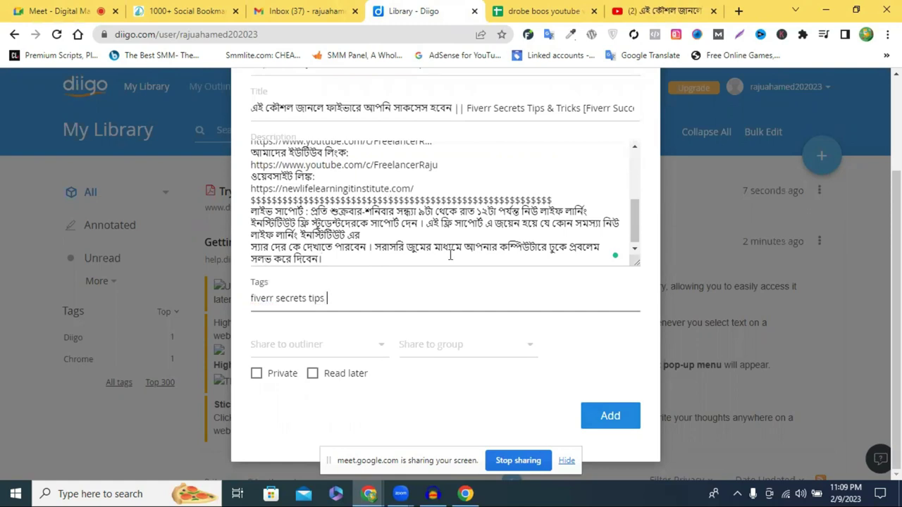
pyautogui.click(314, 353)
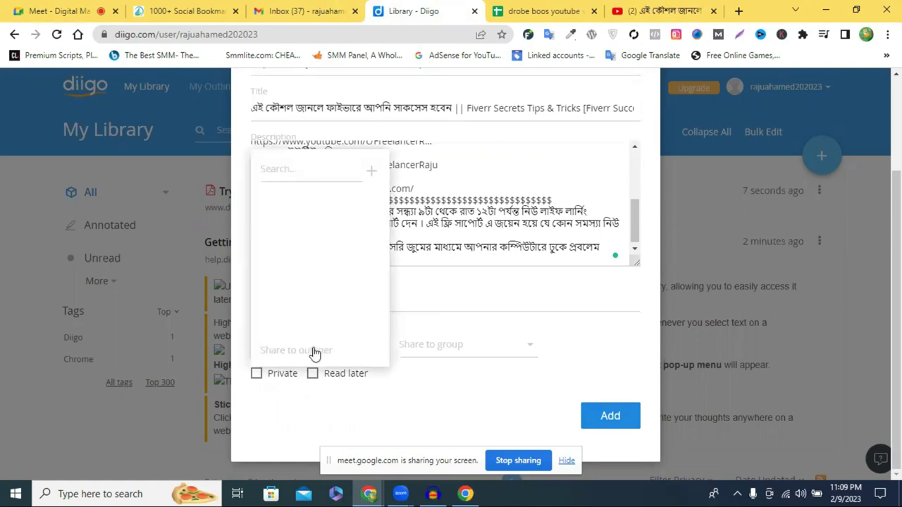
pyautogui.click(371, 173)
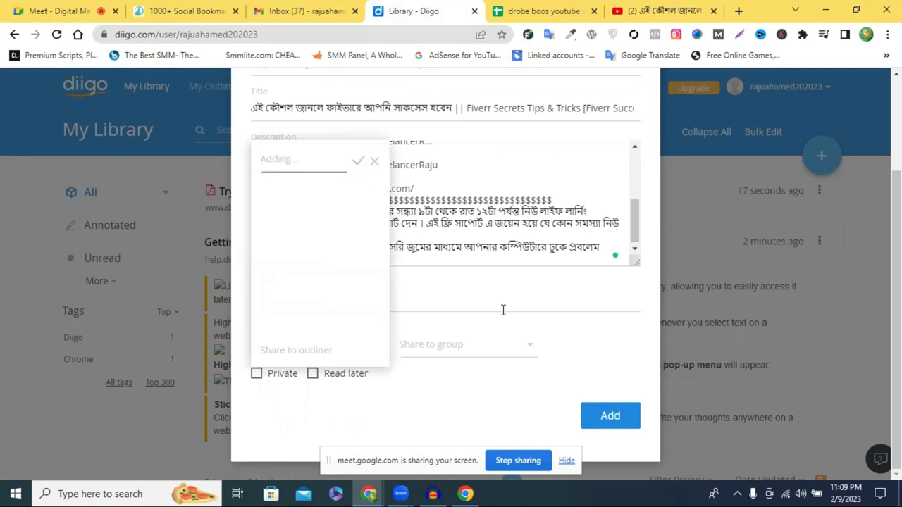
pyautogui.click(427, 350)
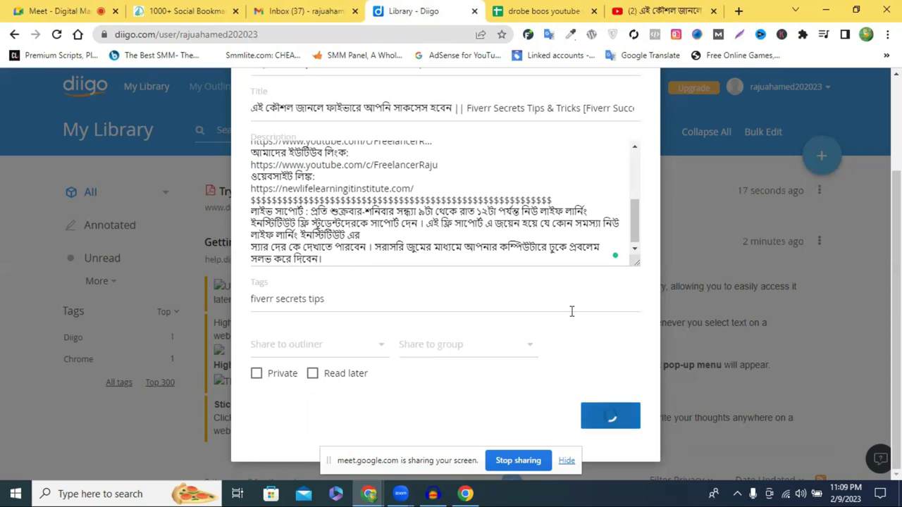
# - Add the completed bookmark to the Diigo library and look over its title, tags and description
pyautogui.scroll(-3, 572, 318)
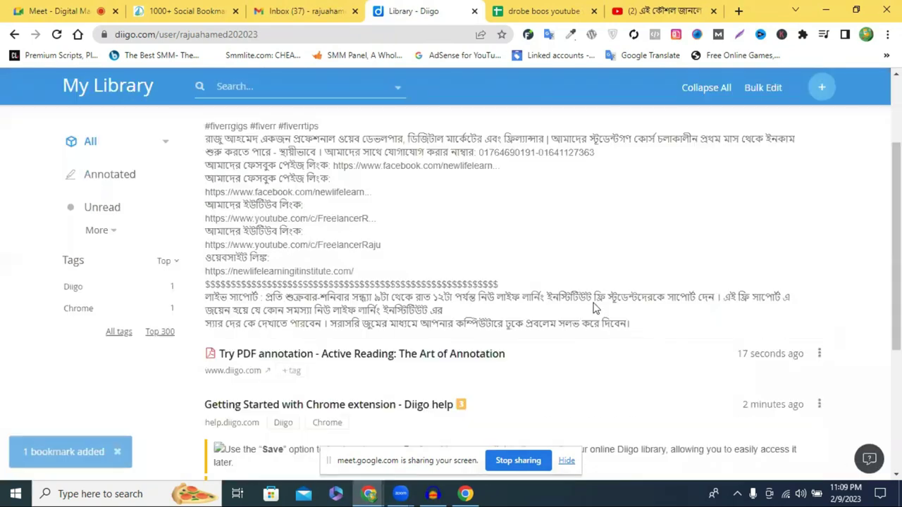
pyautogui.scroll(1, 598, 304)
pyautogui.scroll(1, 598, 307)
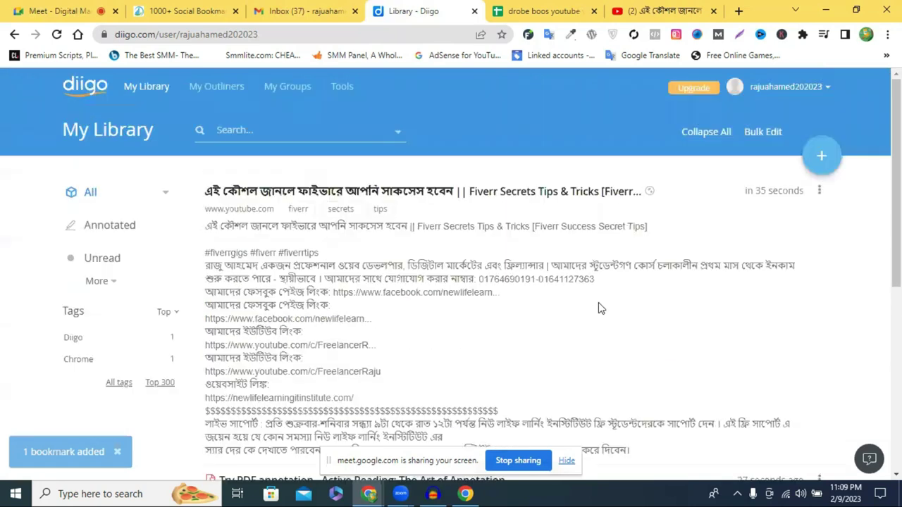
pyautogui.scroll(-2, 310, 243)
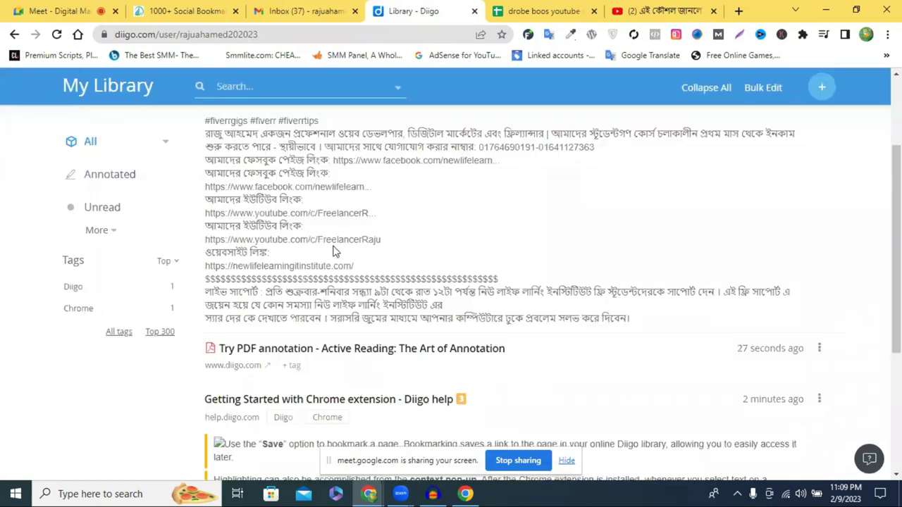
pyautogui.scroll(2, 336, 250)
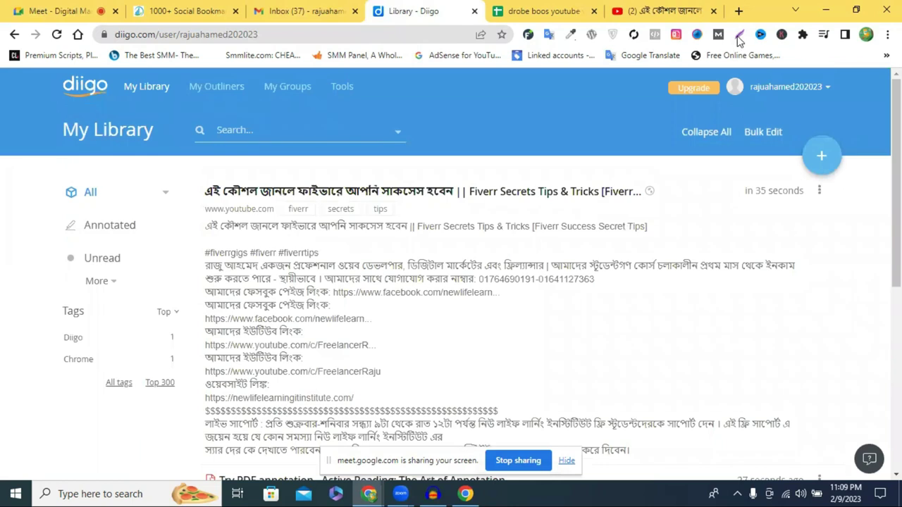
# - Capture the Diigo library page with Lightshot, draw a red arrow pointing at the bookmark's description, and upload the screenshot
pyautogui.hotkey('ctrl', 'shift', 'x')
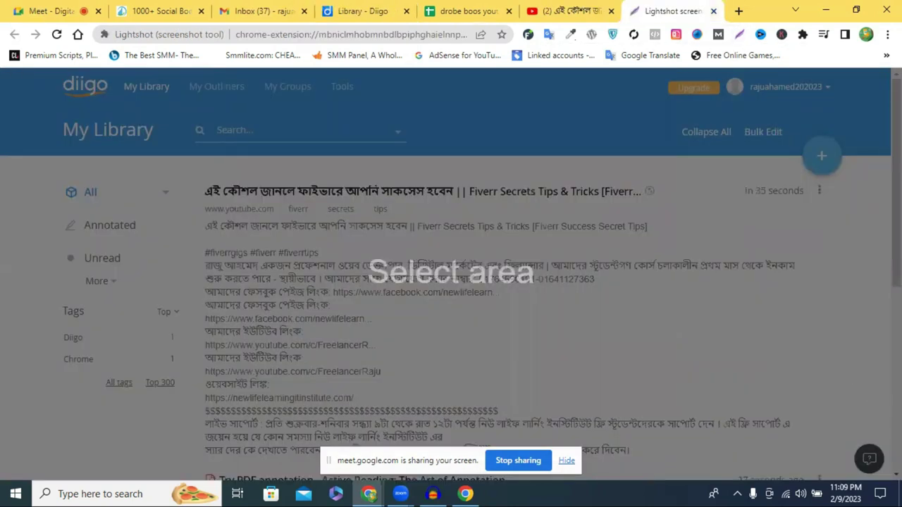
pyautogui.moveTo(11, 70); pyautogui.dragTo(899, 479)
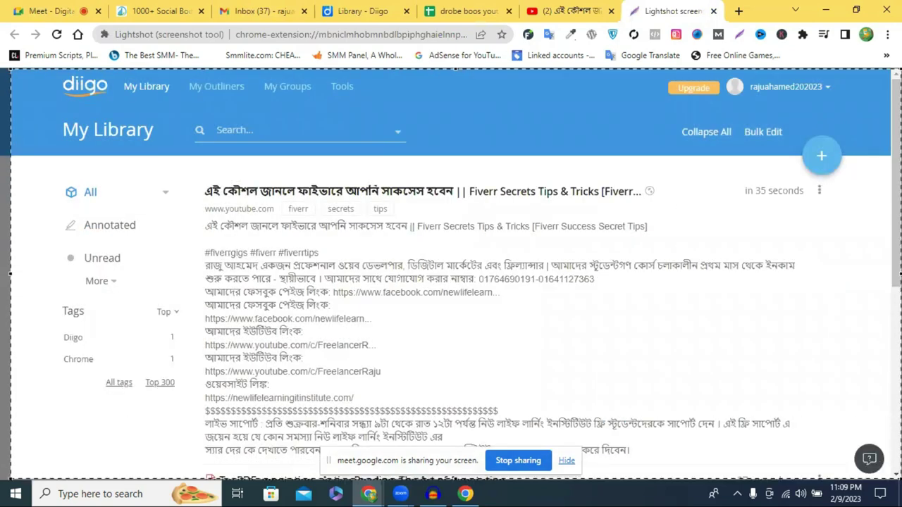
pyautogui.click(748, 380)
pyautogui.moveTo(831, 227); pyautogui.dragTo(751, 271)
pyautogui.moveTo(493, 347); pyautogui.dragTo(479, 343)
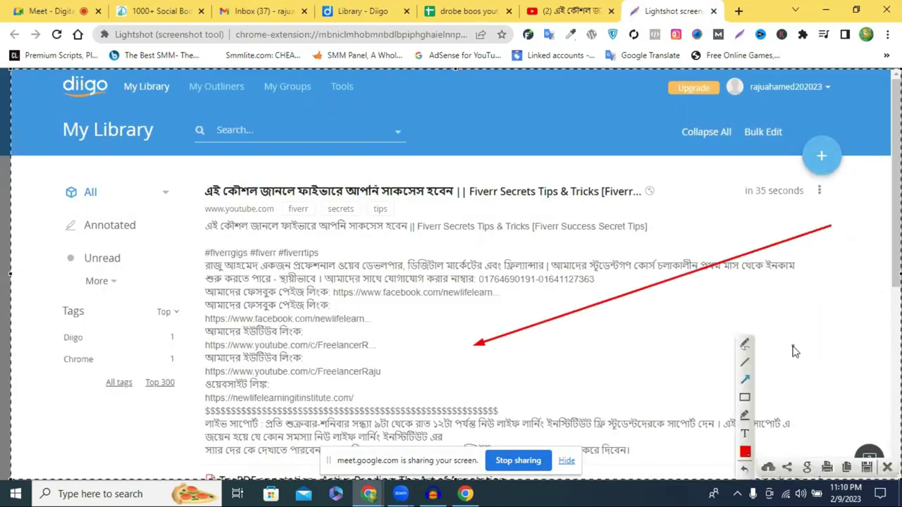
pyautogui.click(768, 468)
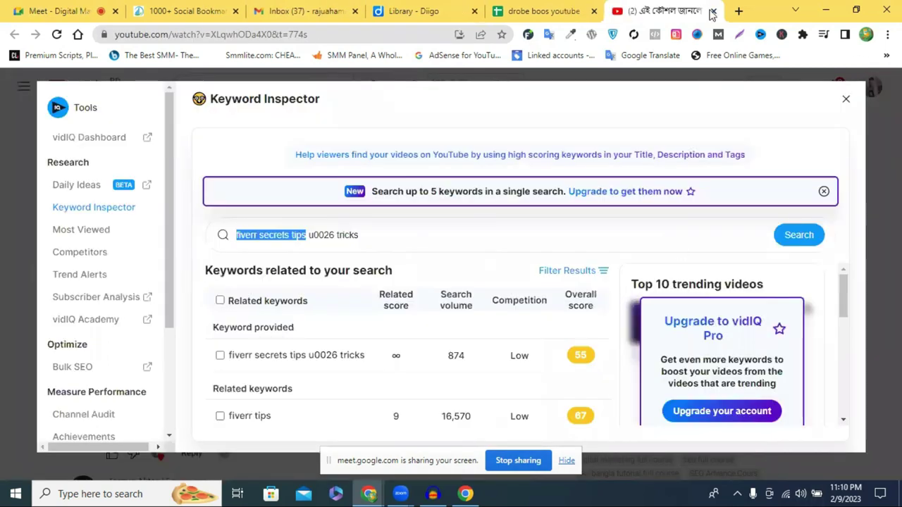
# - Copy the uploaded screenshot's prnt.sc link and paste it into Screenshot Link cell C3 of the proof sheet
pyautogui.click(604, 11)
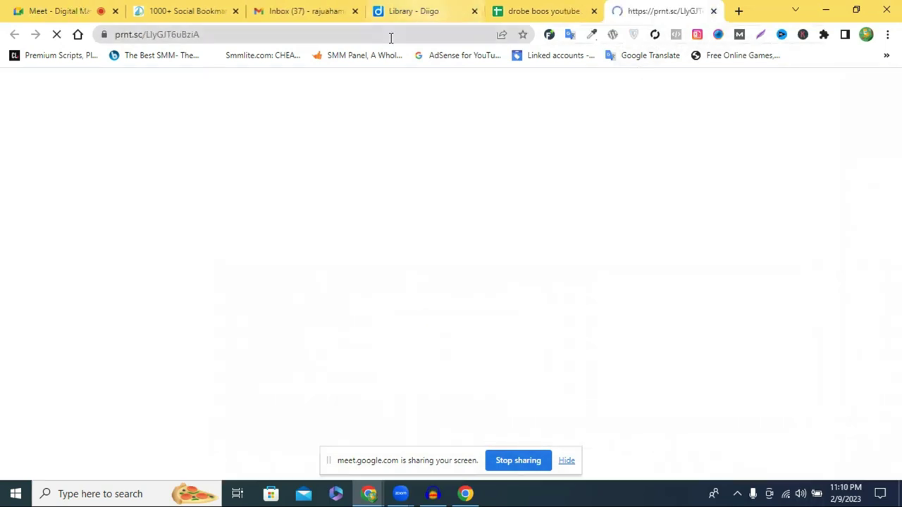
pyautogui.click(390, 36)
pyautogui.rightClick(391, 36)
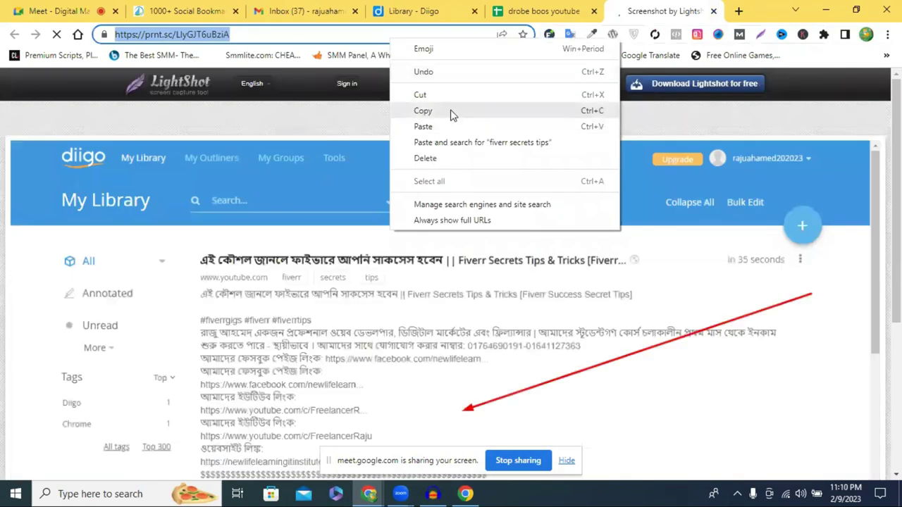
pyautogui.click(422, 110)
pyautogui.click(542, 11)
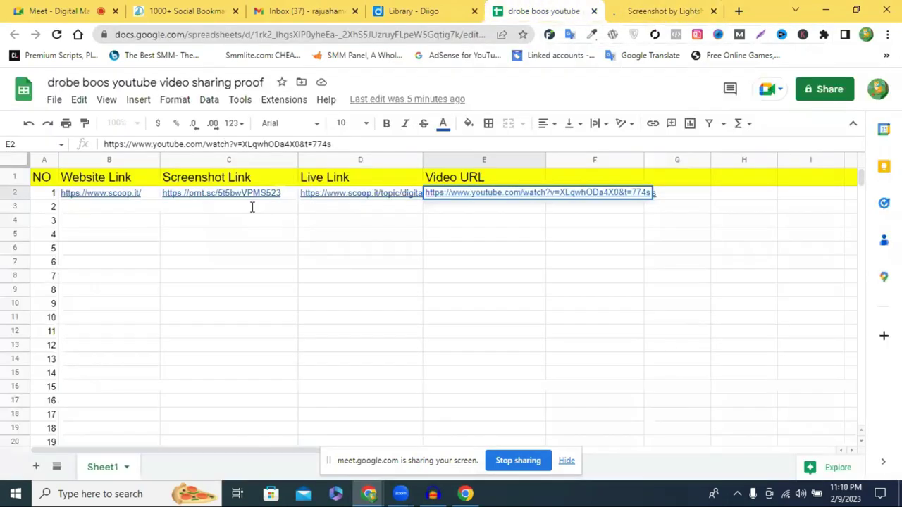
pyautogui.click(251, 207)
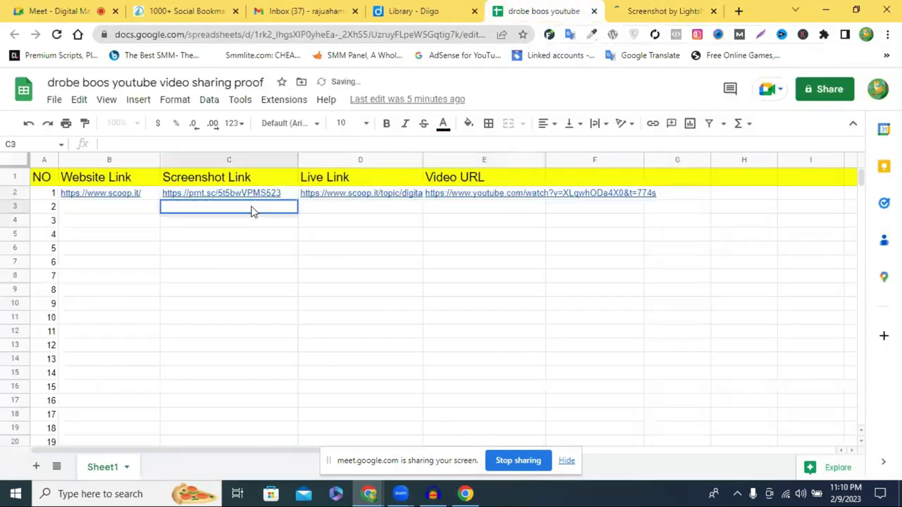
pyautogui.rightClick(251, 210)
pyautogui.hotkey('ctrl', 'v')
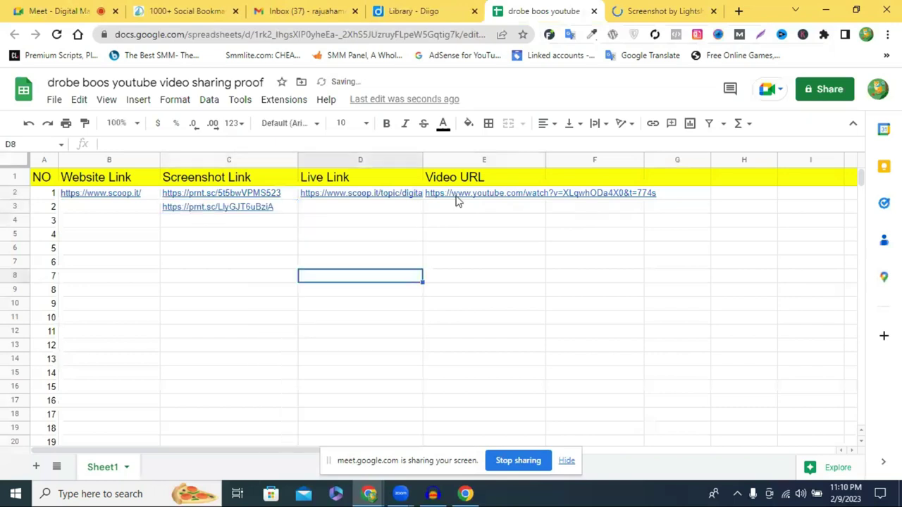
# - Copy the Diigo library page's URL into Live Link cell D3 of the proof sheet
pyautogui.click(455, 197)
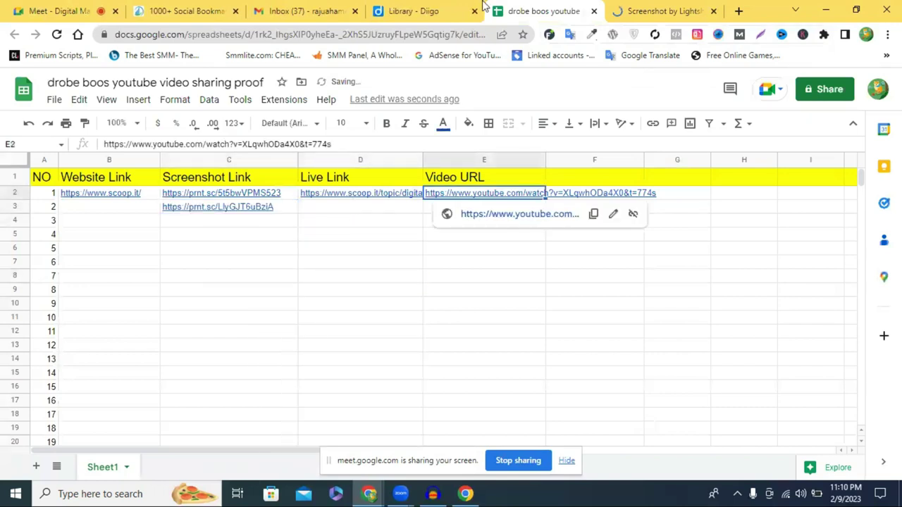
pyautogui.click(412, 9)
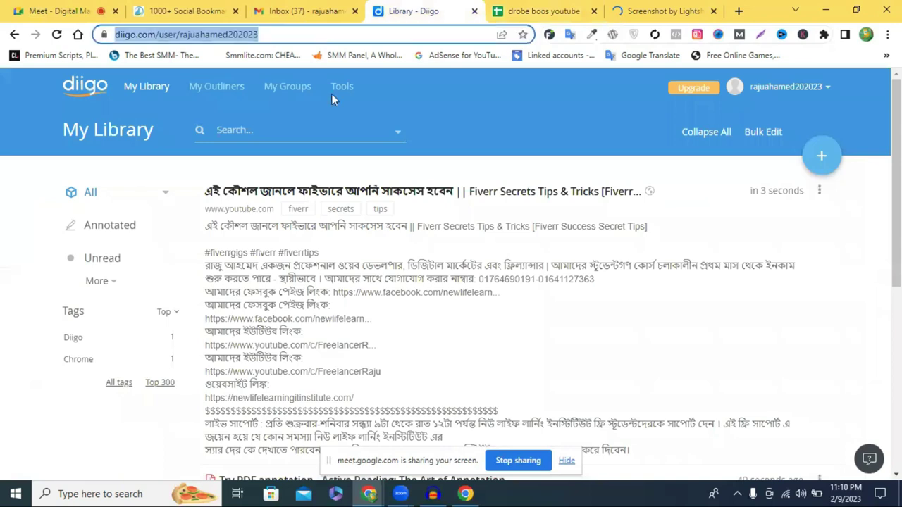
pyautogui.hotkey('ctrl', 'Tab')
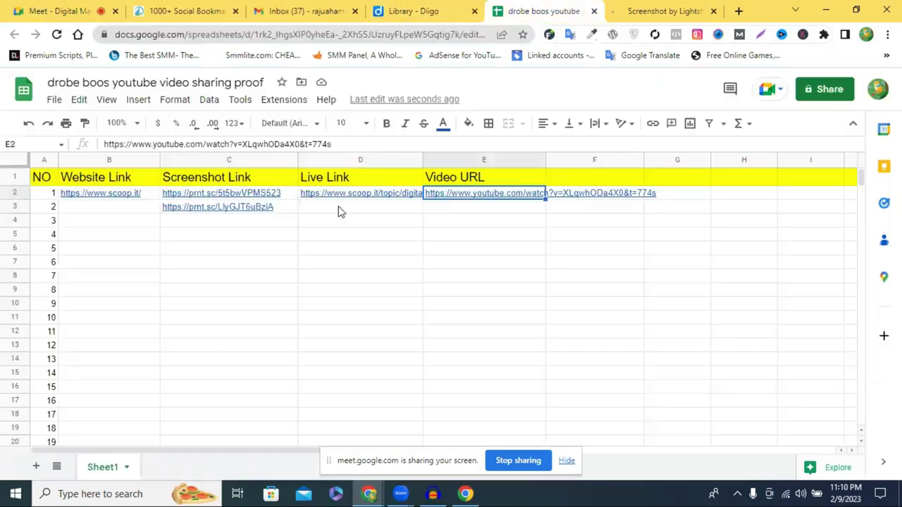
pyautogui.doubleClick(339, 206)
pyautogui.rightClick(339, 206)
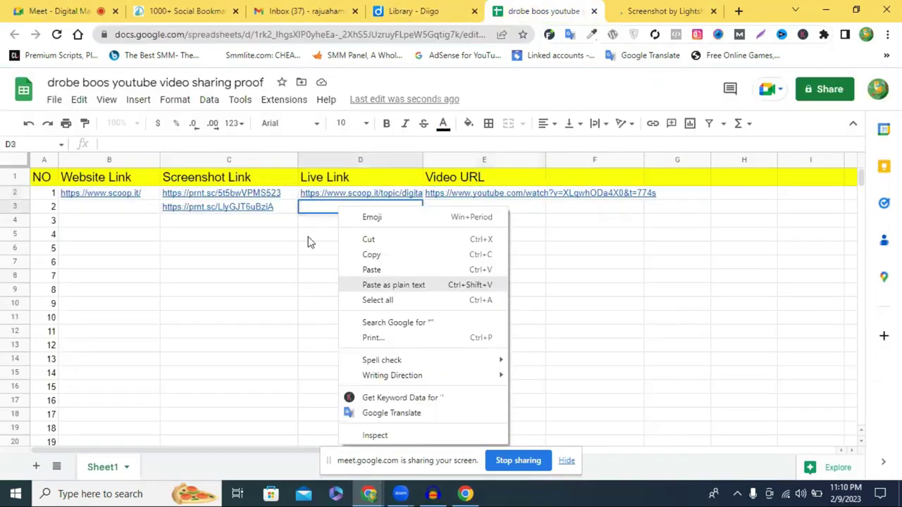
pyautogui.click(371, 269)
pyautogui.click(356, 276)
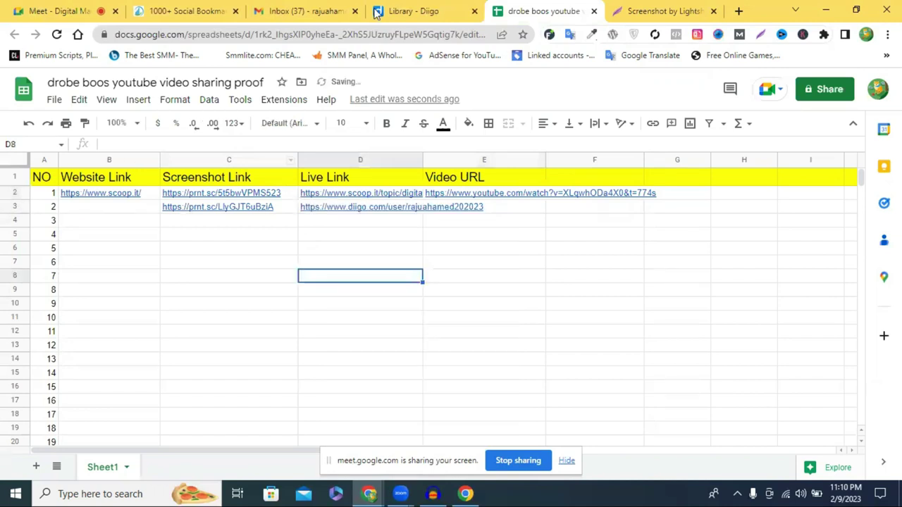
pyautogui.hotkey('ctrl', 'shift', 'Tab')
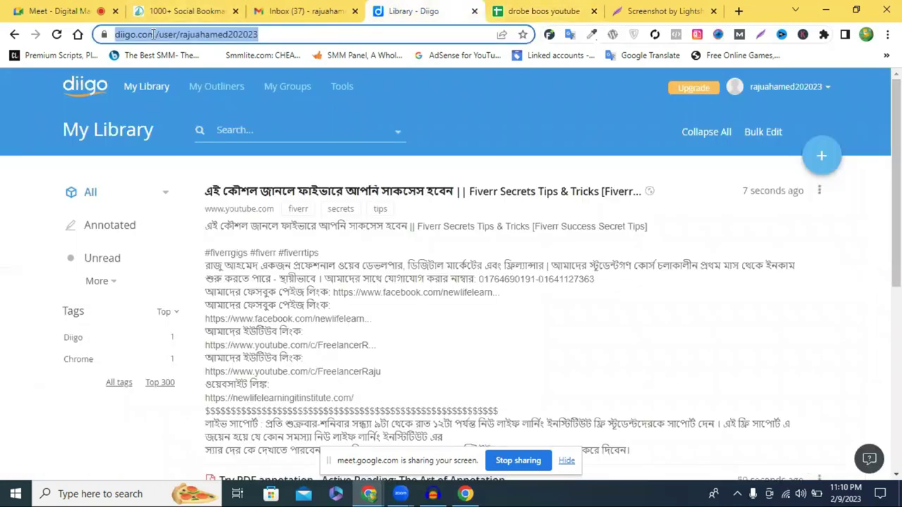
pyautogui.click(203, 33)
pyautogui.doubleClick(146, 36)
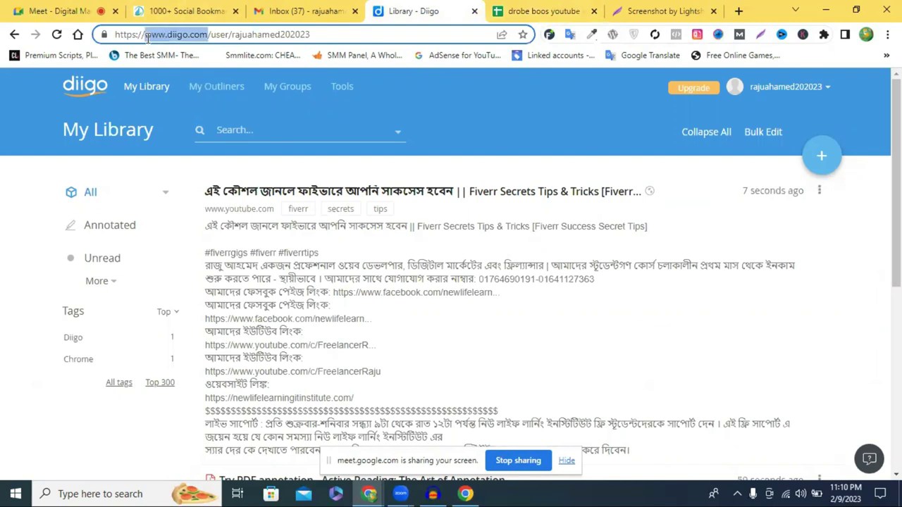
pyautogui.rightClick(156, 41)
pyautogui.click(211, 111)
pyautogui.click(540, 9)
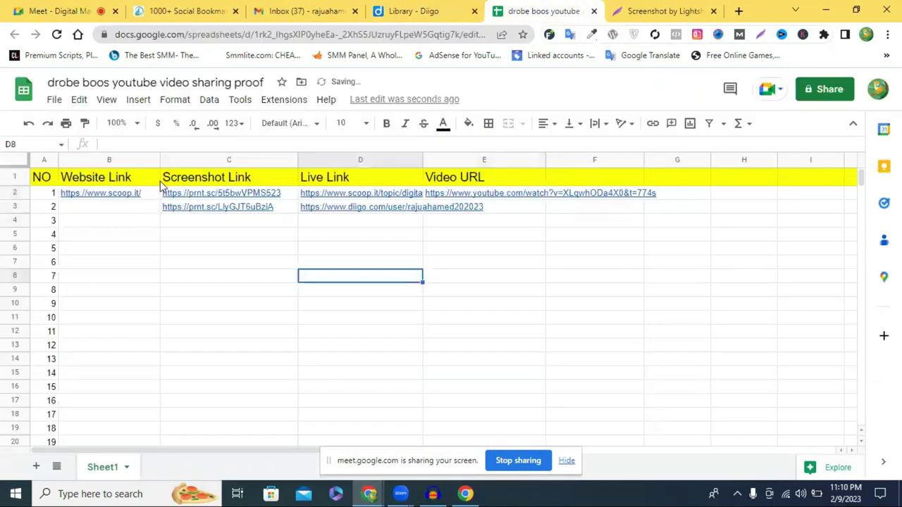
pyautogui.doubleClick(109, 207)
pyautogui.rightClick(110, 206)
pyautogui.click(151, 312)
pyautogui.click(237, 309)
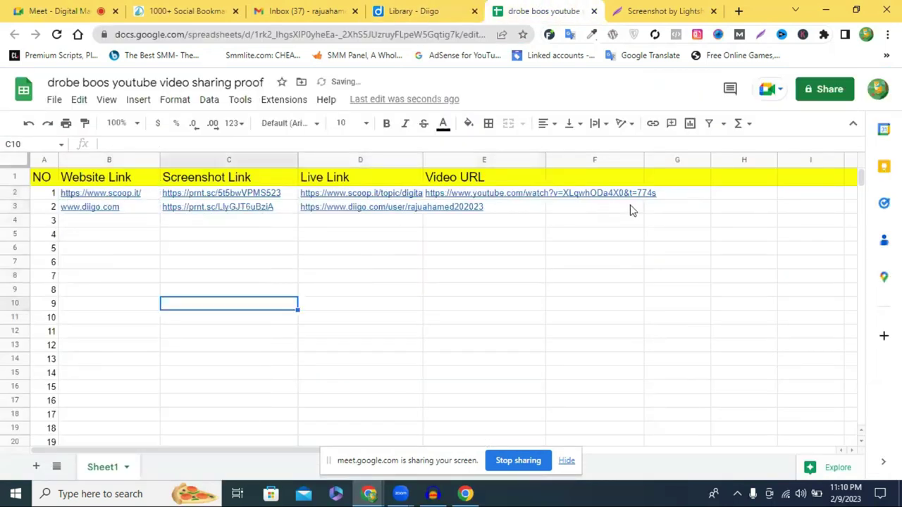
# - Fill the YouTube video URL from cell E2 down into E3, and close the Lightshot screenshot page
pyautogui.click(516, 197)
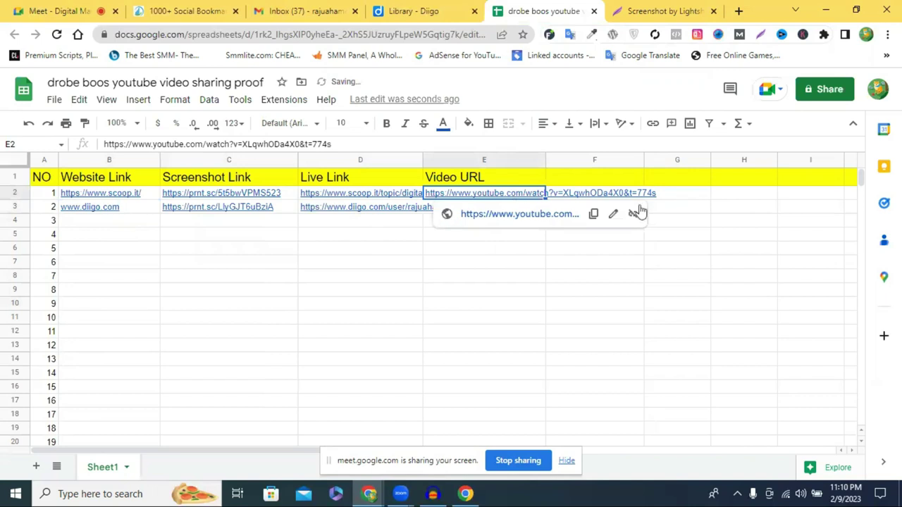
pyautogui.moveTo(547, 200)
pyautogui.mouseDown()
pyautogui.moveTo(547, 213)
pyautogui.moveTo(555, 210)
pyautogui.mouseUp()
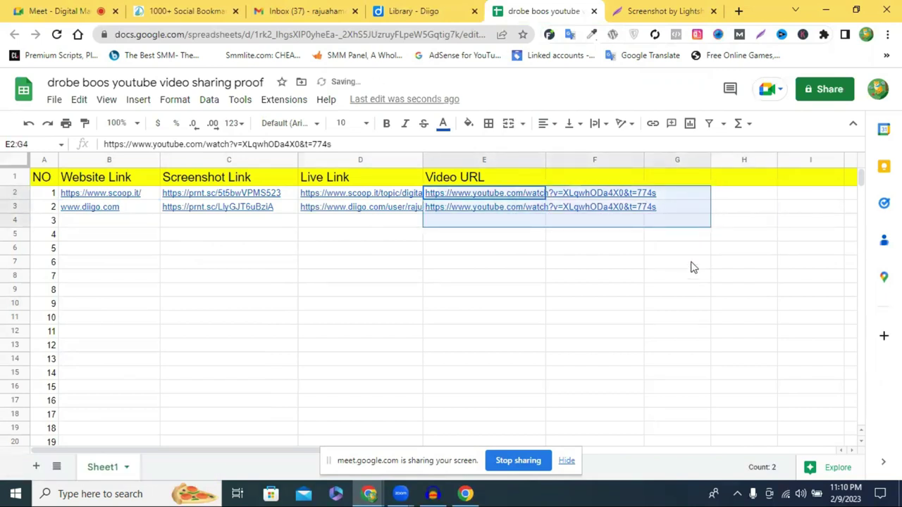
pyautogui.click(675, 277)
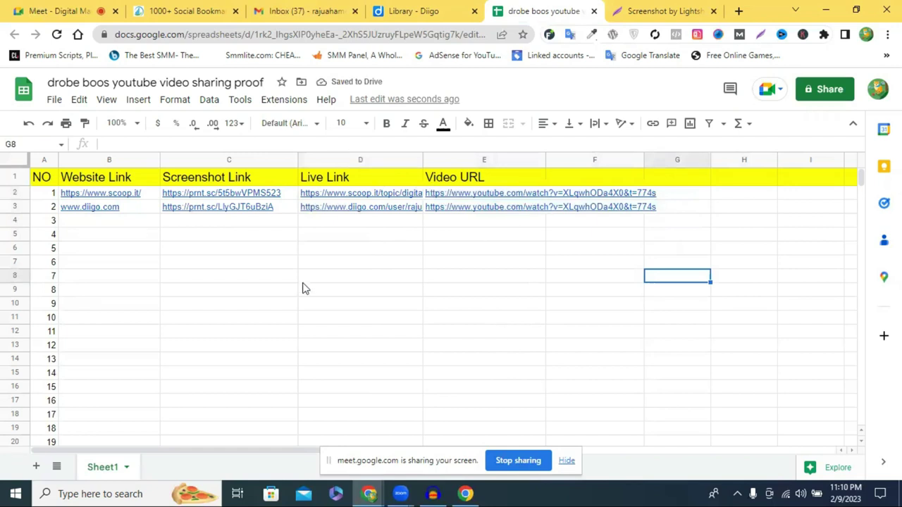
pyautogui.scroll(-1, 417, 250)
pyautogui.scroll(1, 417, 250)
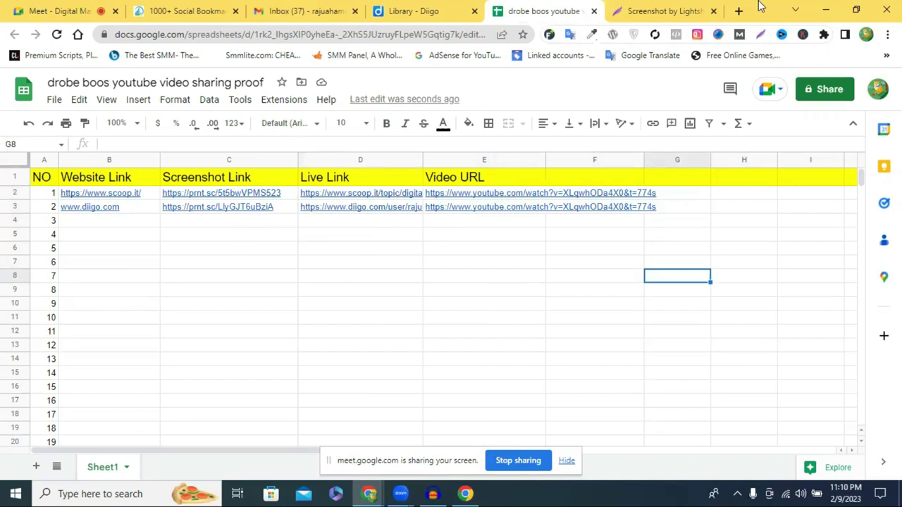
pyautogui.click(713, 12)
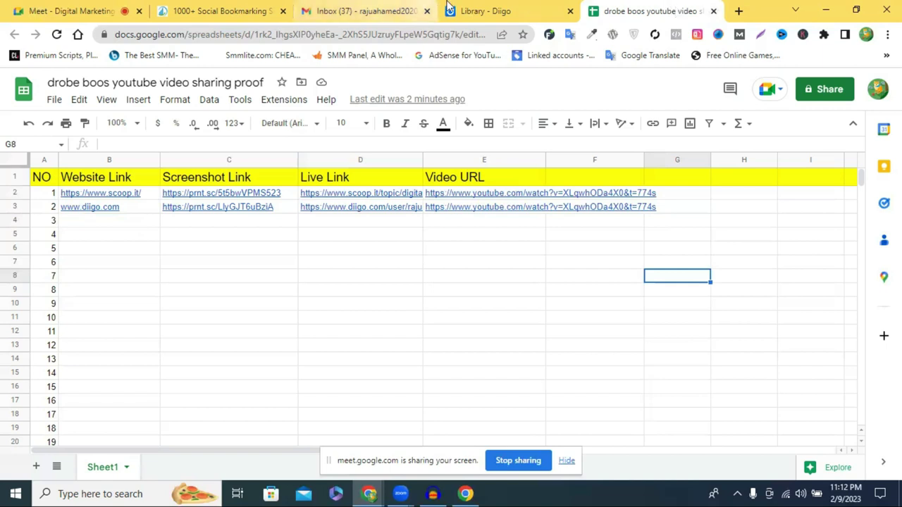
pyautogui.click(534, 7)
pyautogui.click(681, 9)
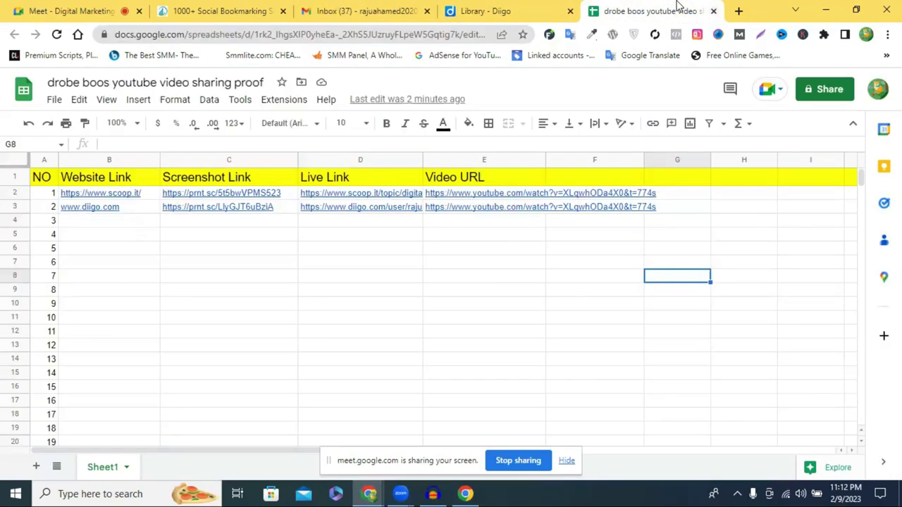
# - Share the proof sheet with anyone who has the link, giving them the Editor role, and close the sharing dialog
pyautogui.click(829, 89)
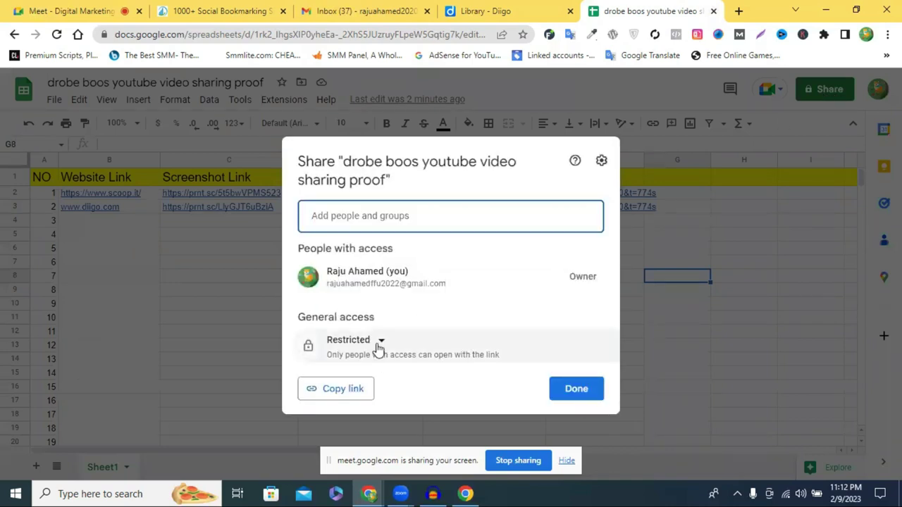
pyautogui.click(378, 345)
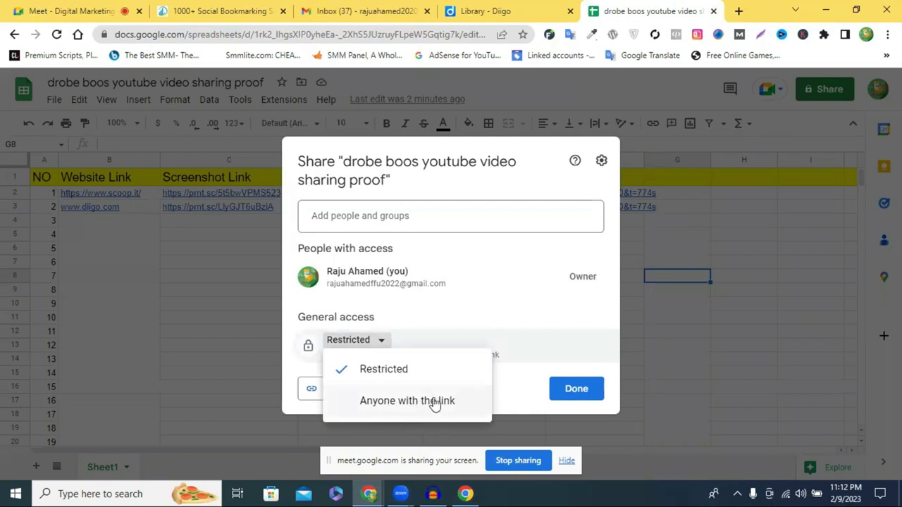
pyautogui.click(461, 403)
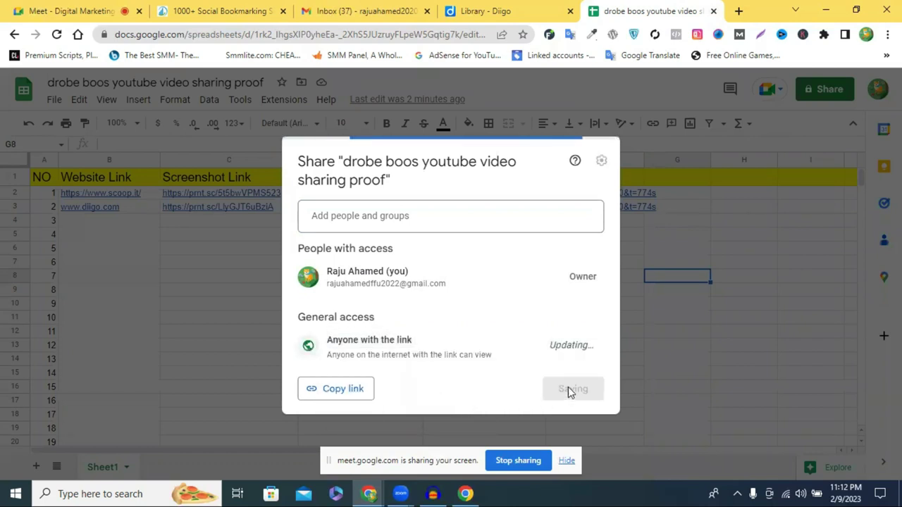
pyautogui.click(585, 346)
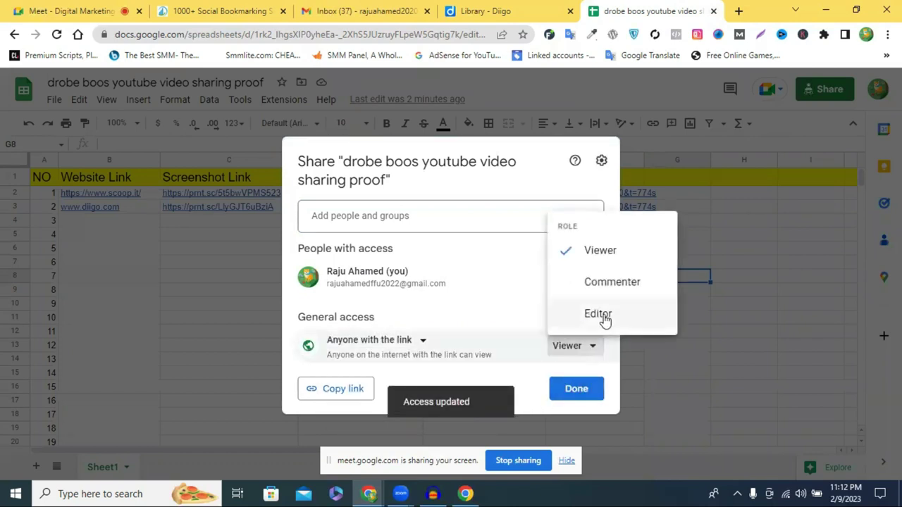
pyautogui.click(600, 317)
pyautogui.click(750, 229)
# - Close the proof sheet, Diigo library, Gmail inbox and social bookmarking list pages, and minimize the browser window
pyautogui.click(713, 11)
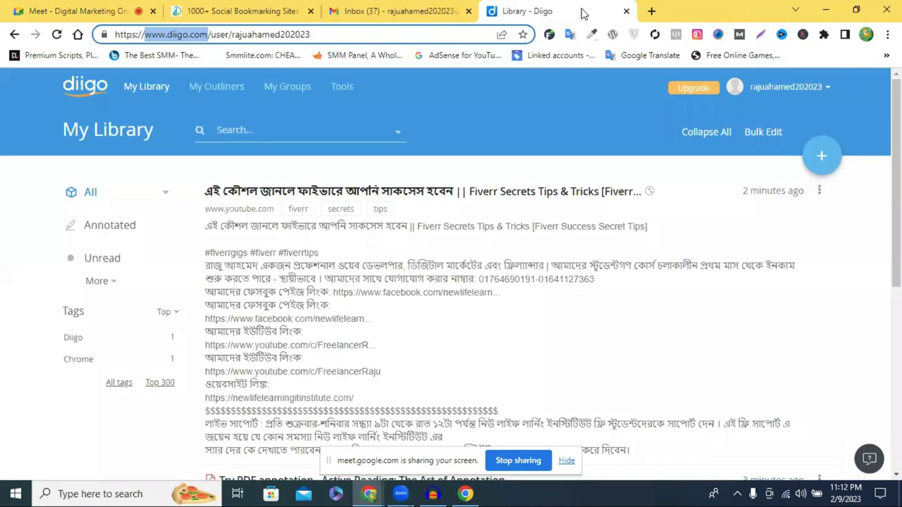
pyautogui.click(626, 11)
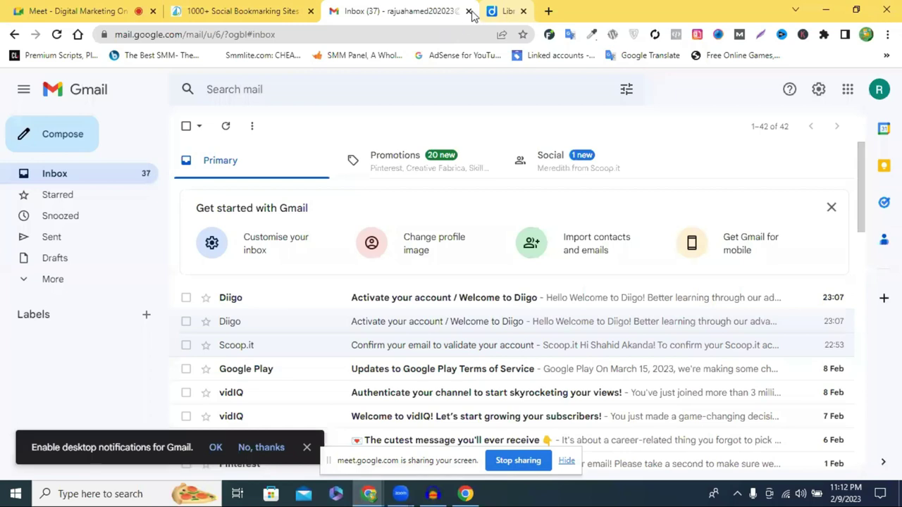
pyautogui.click(469, 12)
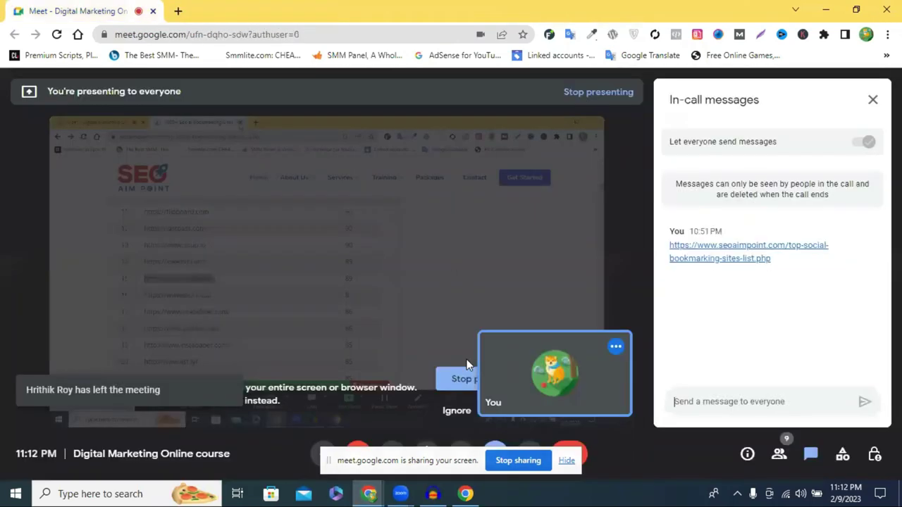
pyautogui.click(310, 12)
pyautogui.click(826, 10)
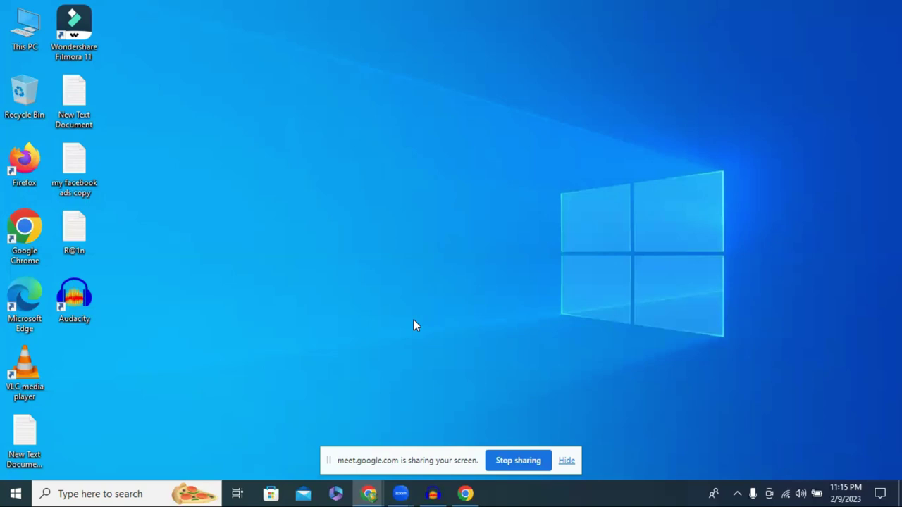
# - Bring back the Chrome window with the Meet call and open a blank page beside it
pyautogui.moveTo(368, 493)
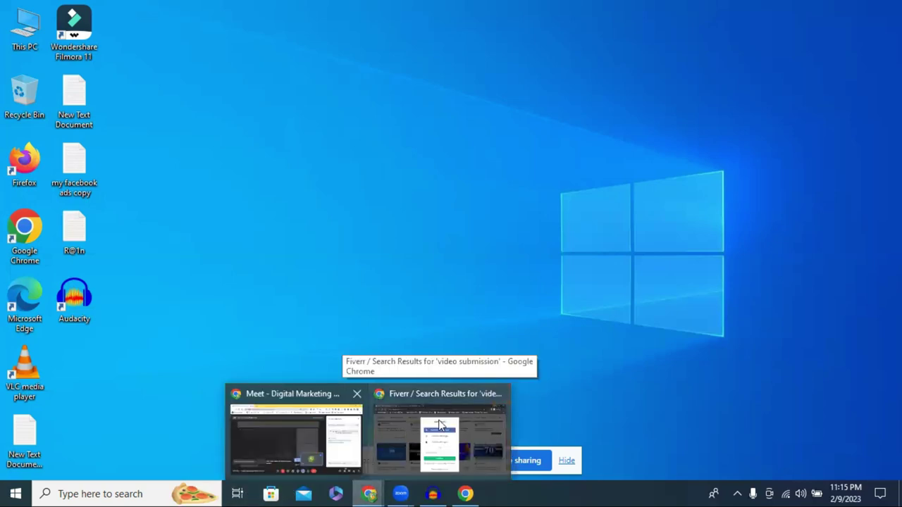
pyautogui.click(344, 419)
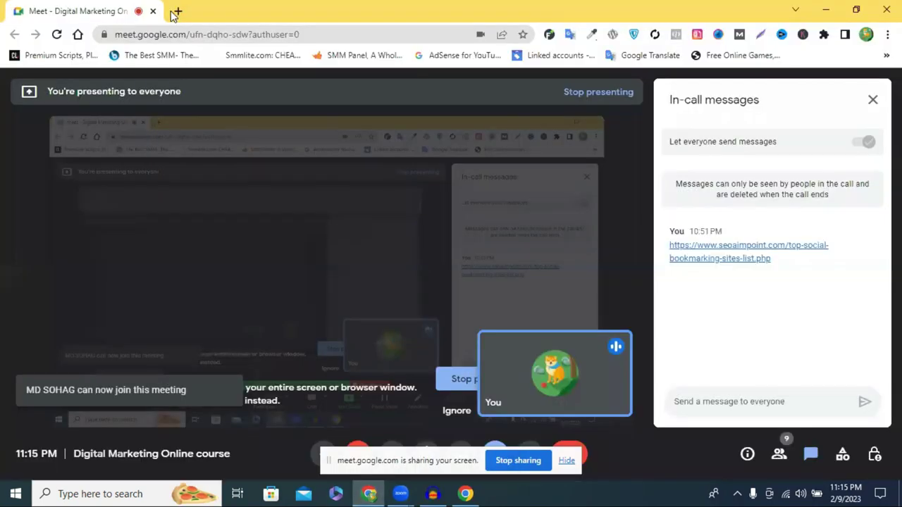
pyautogui.click(171, 10)
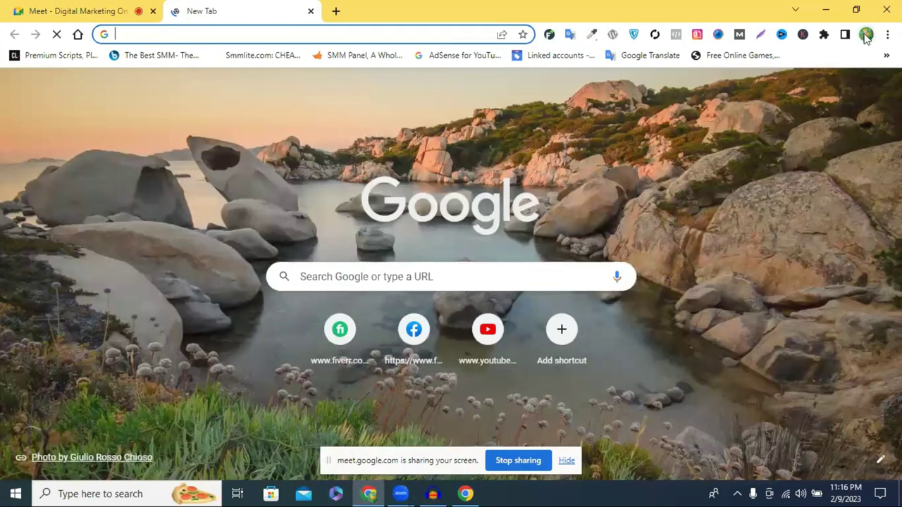
# - Try to add another Chrome profile from the list of other profiles
pyautogui.click(866, 35)
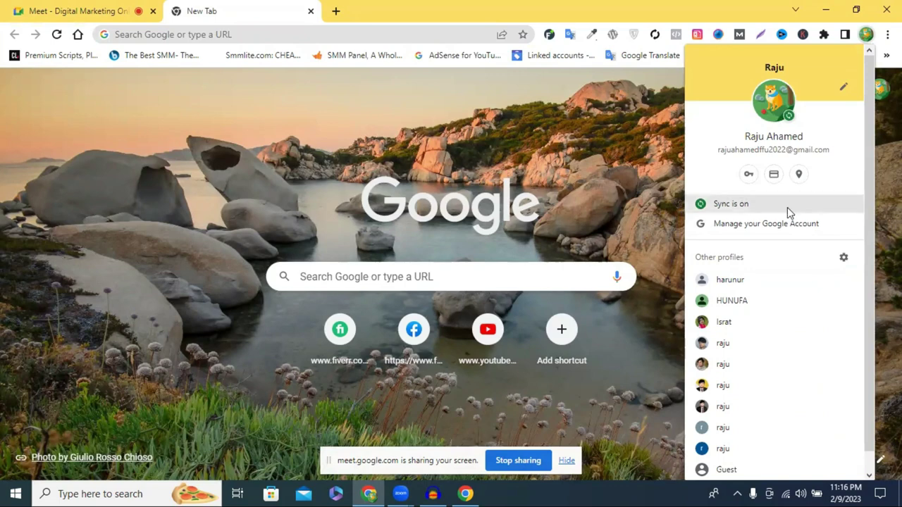
pyautogui.scroll(-1, 787, 211)
pyautogui.click(743, 440)
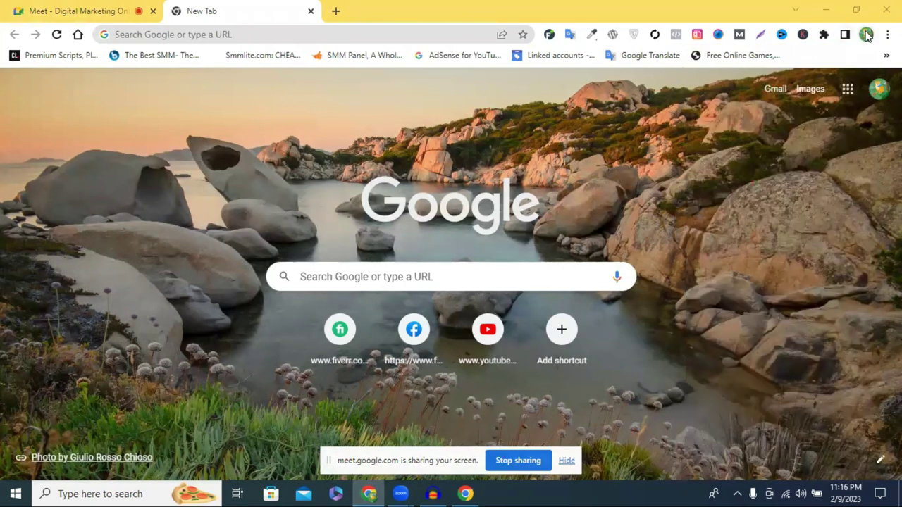
pyautogui.click(866, 35)
pyautogui.scroll(-1, 796, 289)
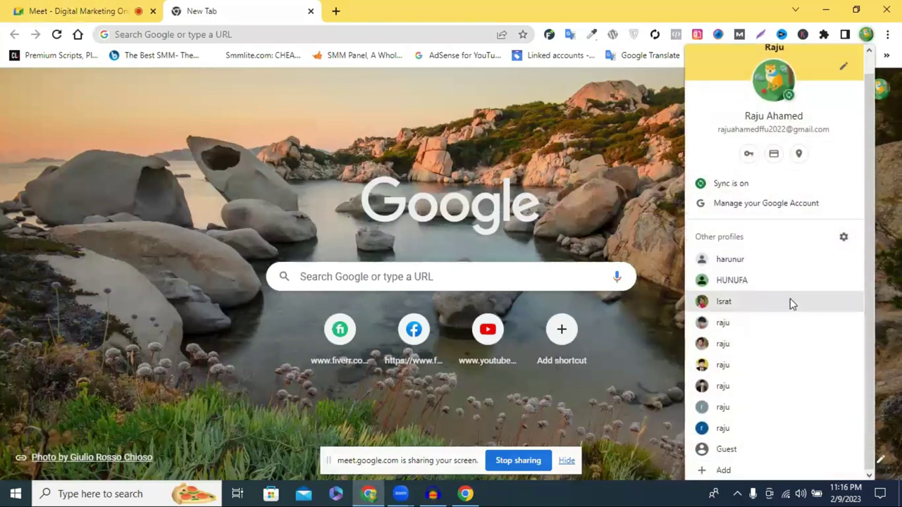
pyautogui.click(735, 472)
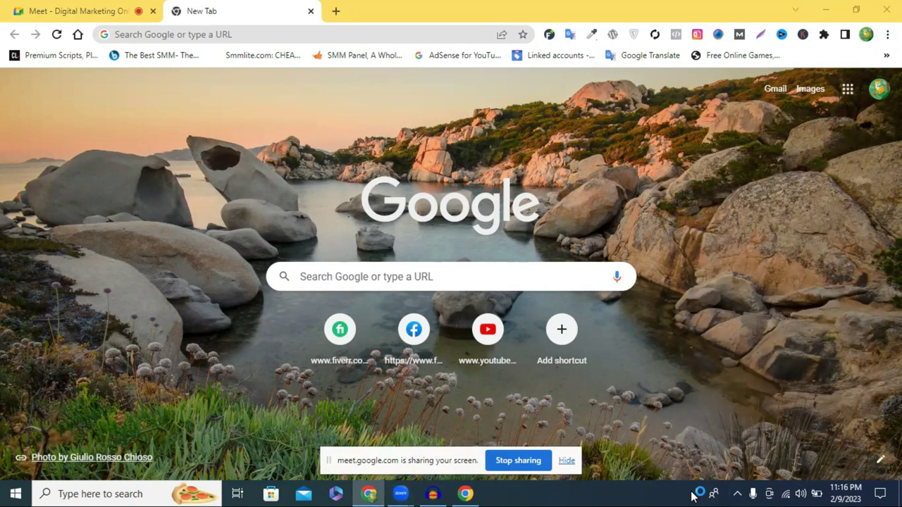
# - Start setting up a new Chrome profile and choose to sign in so that the Google sign-in form opens
pyautogui.click(867, 35)
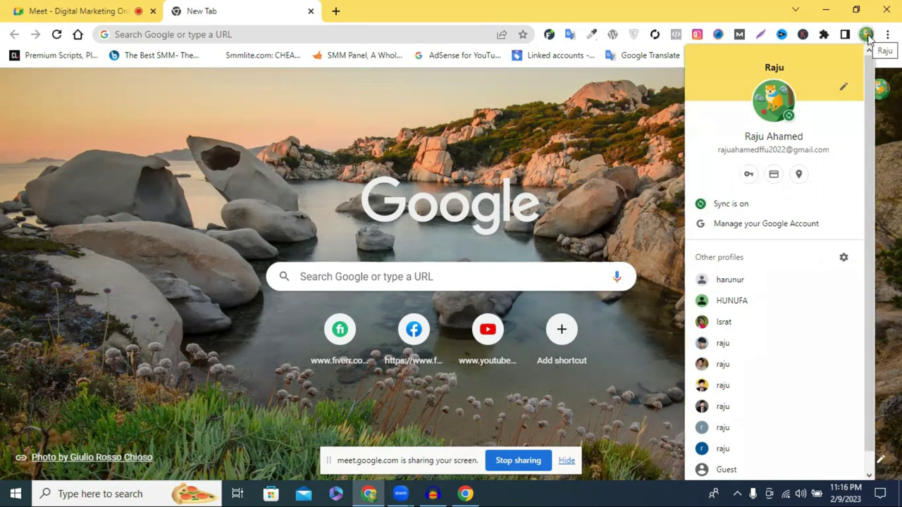
pyautogui.scroll(-1, 799, 257)
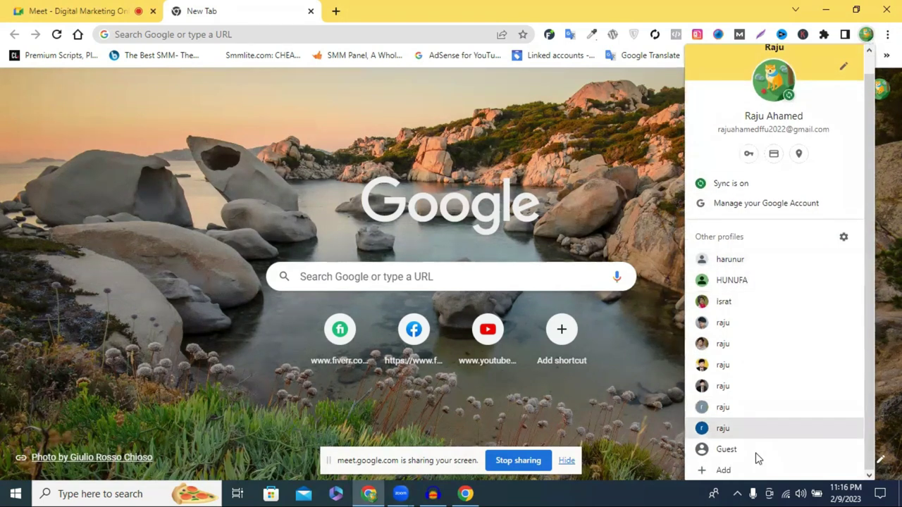
pyautogui.click(723, 470)
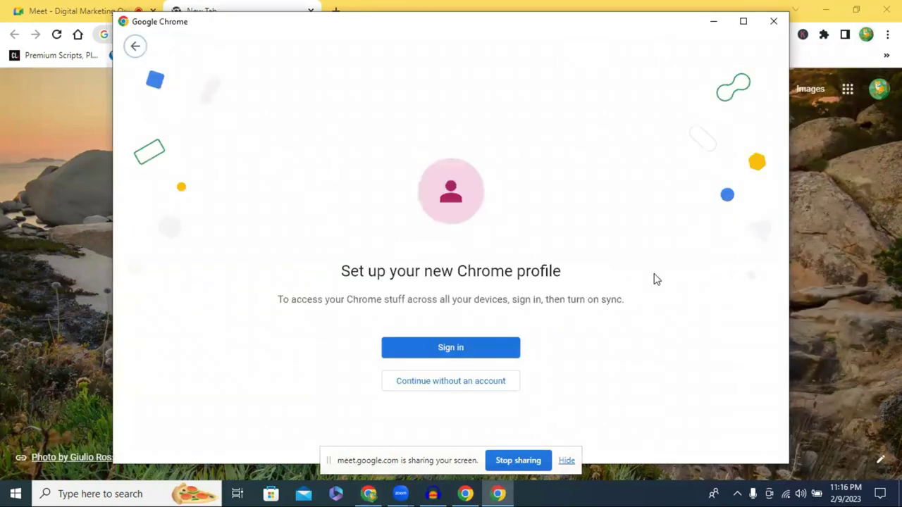
pyautogui.click(465, 352)
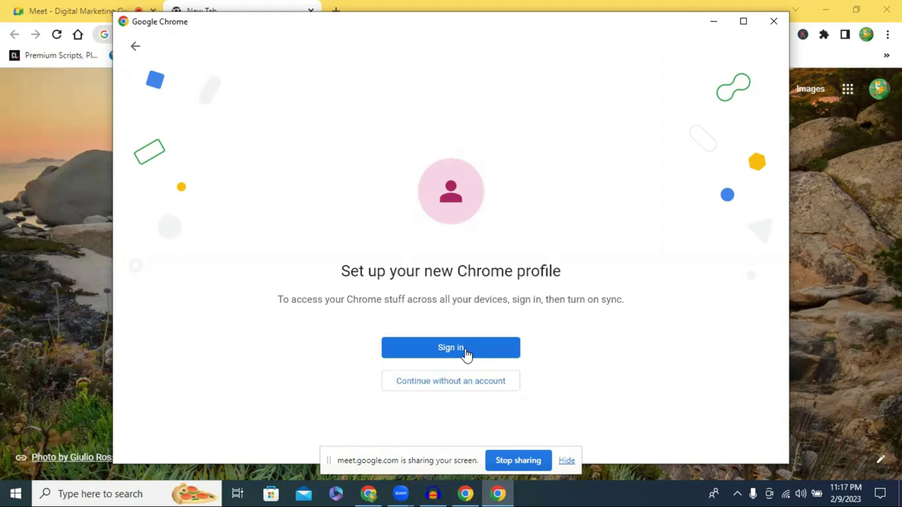
pyautogui.click(465, 354)
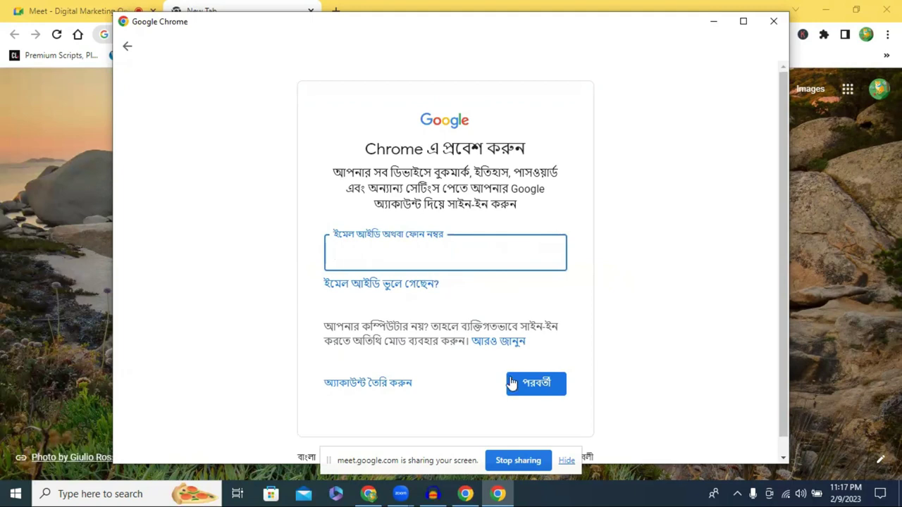
# - Return to the main Chrome window and open the third existing profile listed under Other profiles
pyautogui.click(862, 38)
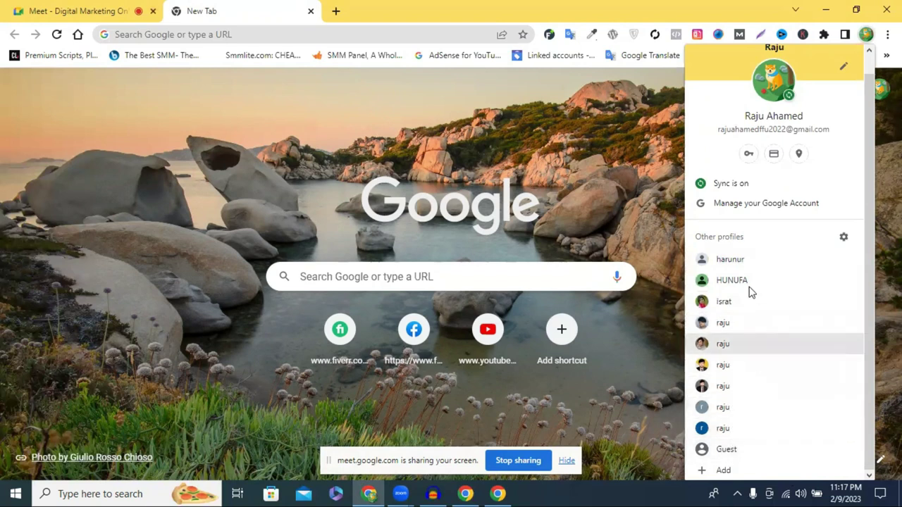
pyautogui.click(548, 127)
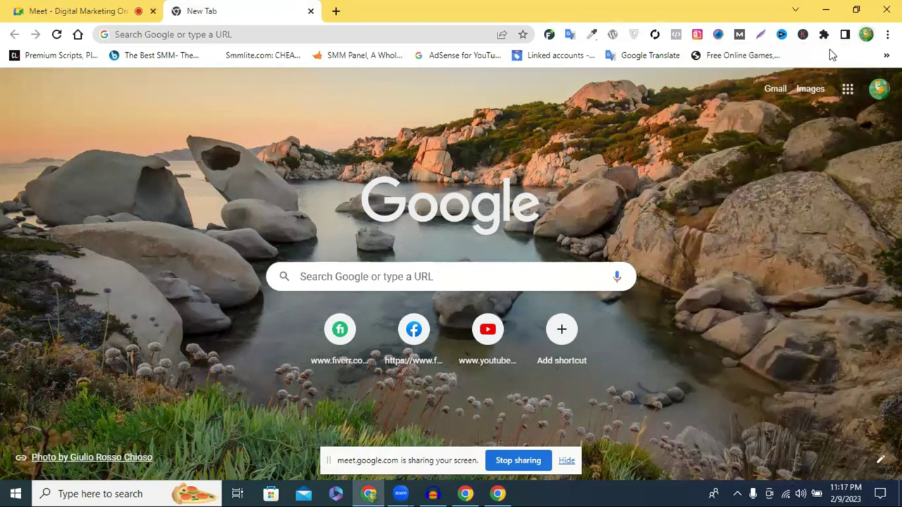
pyautogui.click(866, 36)
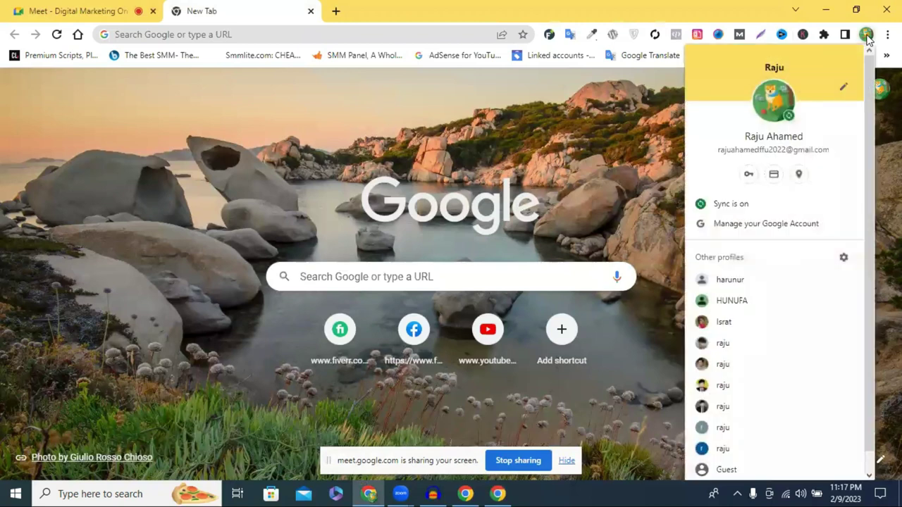
pyautogui.scroll(-1, 792, 364)
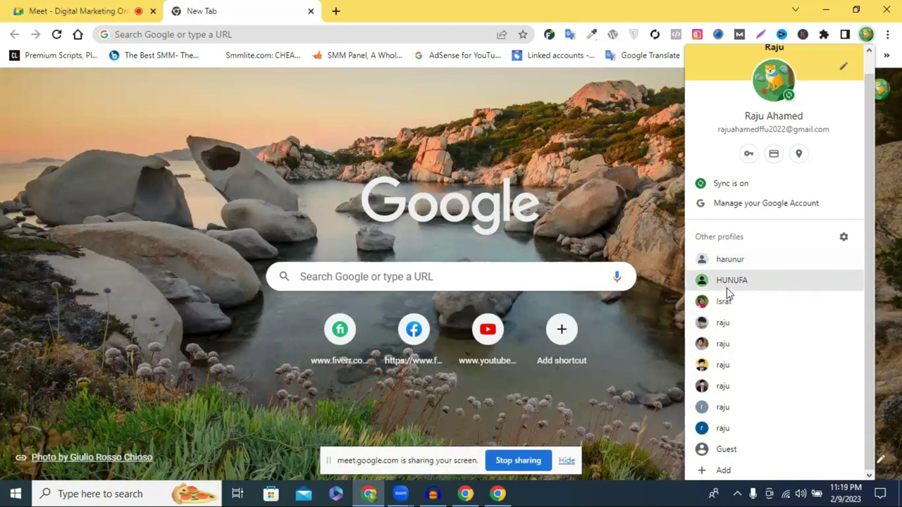
pyautogui.click(740, 307)
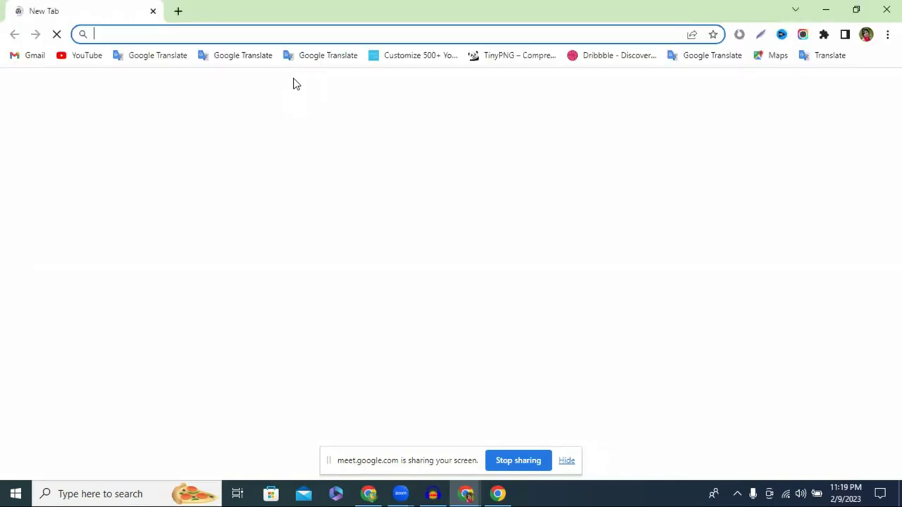
# - Search Google for "freelancer raju" and open the matching YouTube channel from the results
pyautogui.click(240, 34)
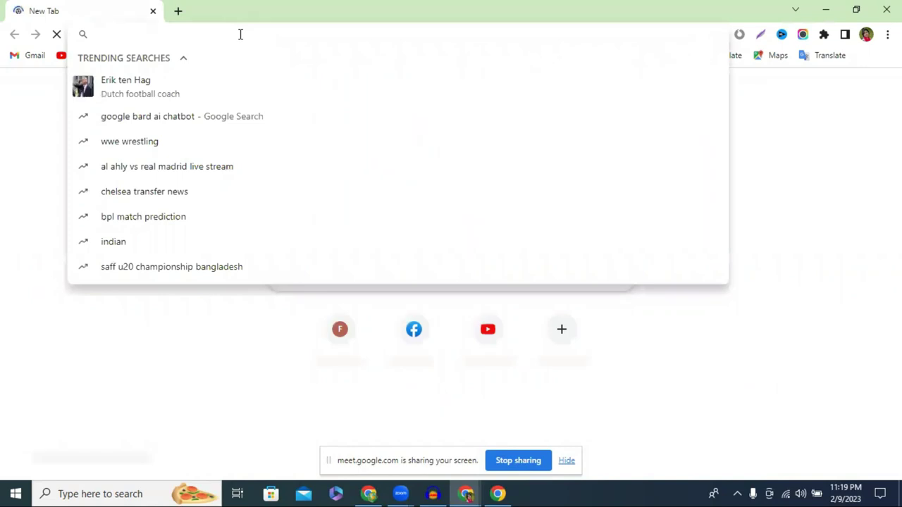
pyautogui.write('f')
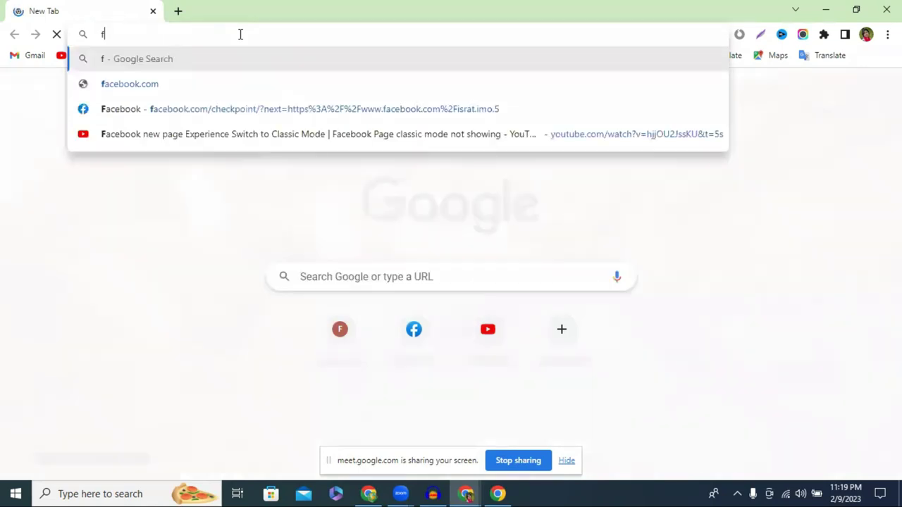
pyautogui.write('reelanc')
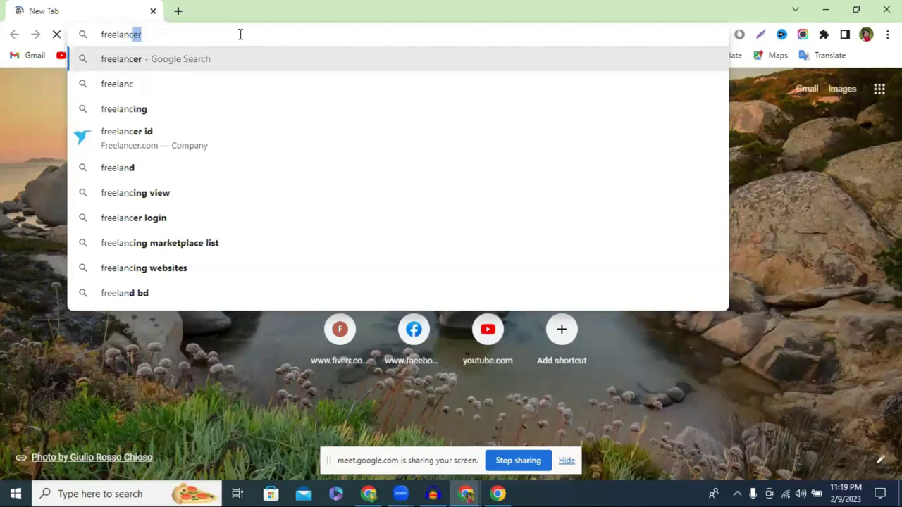
pyautogui.write('er raju')
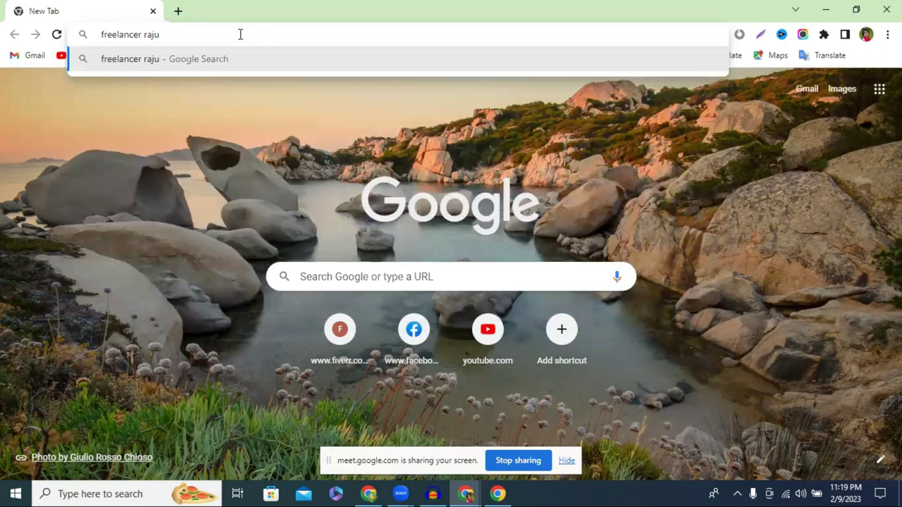
pyautogui.press('Return')
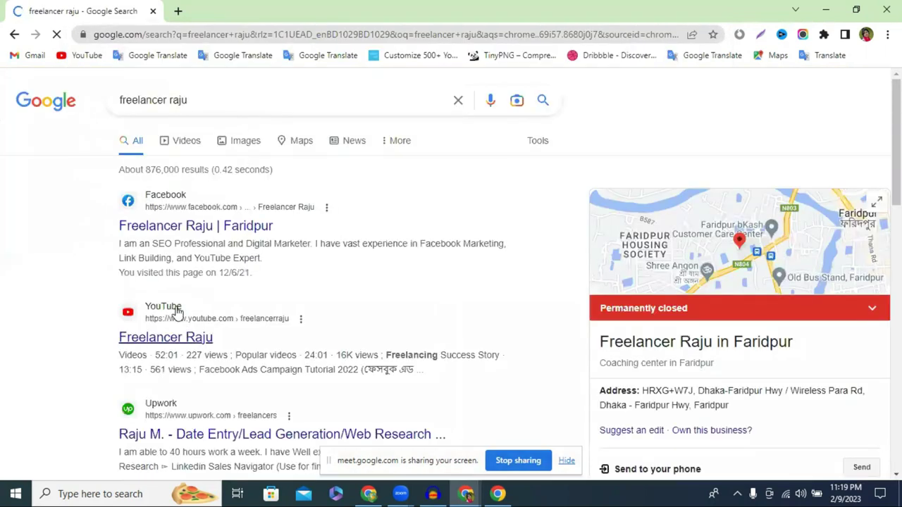
pyautogui.click(164, 339)
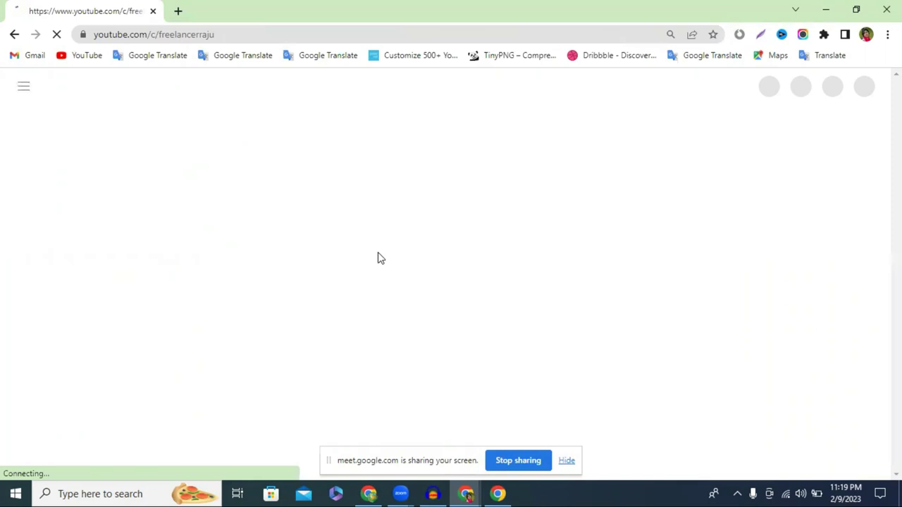
# - Open the Link building Gig video from the Videos section of the channel's home page
pyautogui.click(866, 35)
pyautogui.click(426, 143)
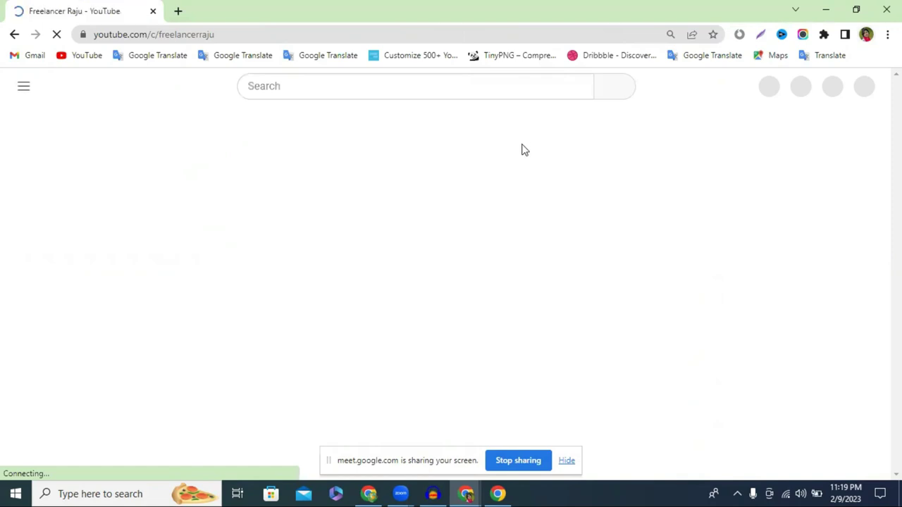
pyautogui.scroll(-5, 499, 193)
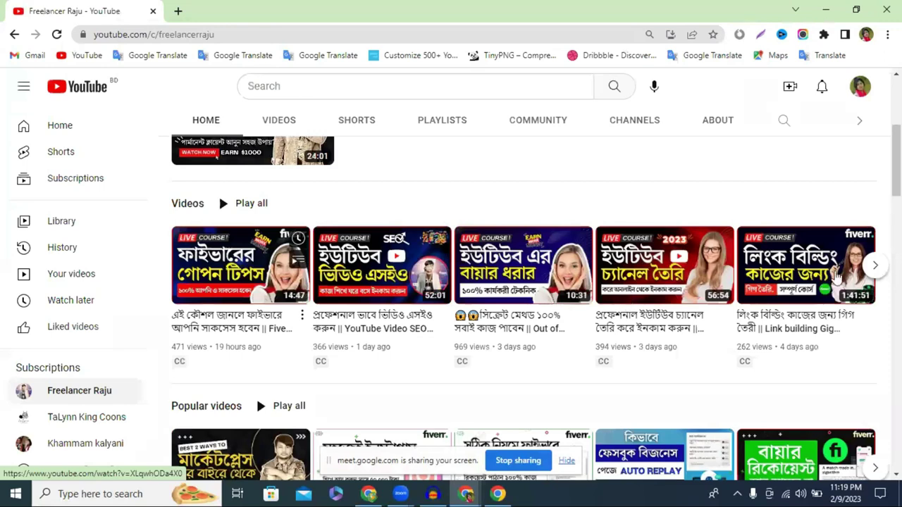
pyautogui.moveTo(824, 276)
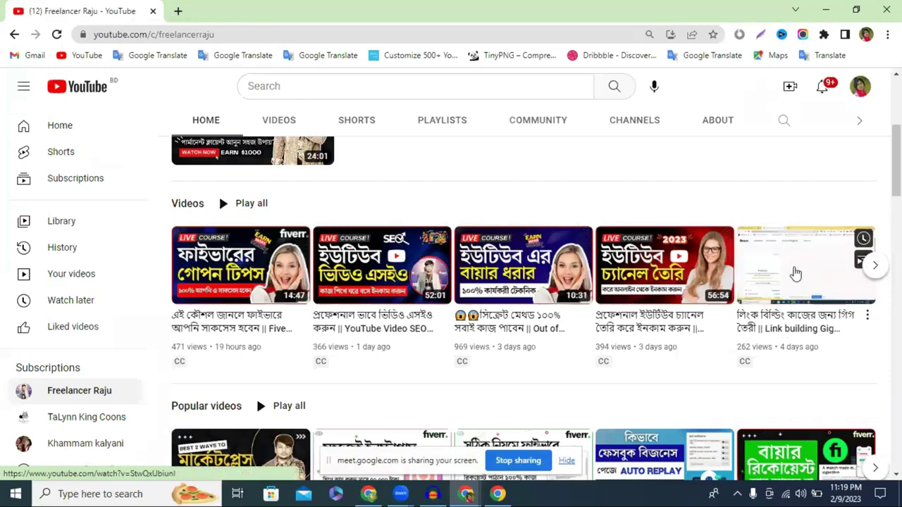
pyautogui.click(263, 234)
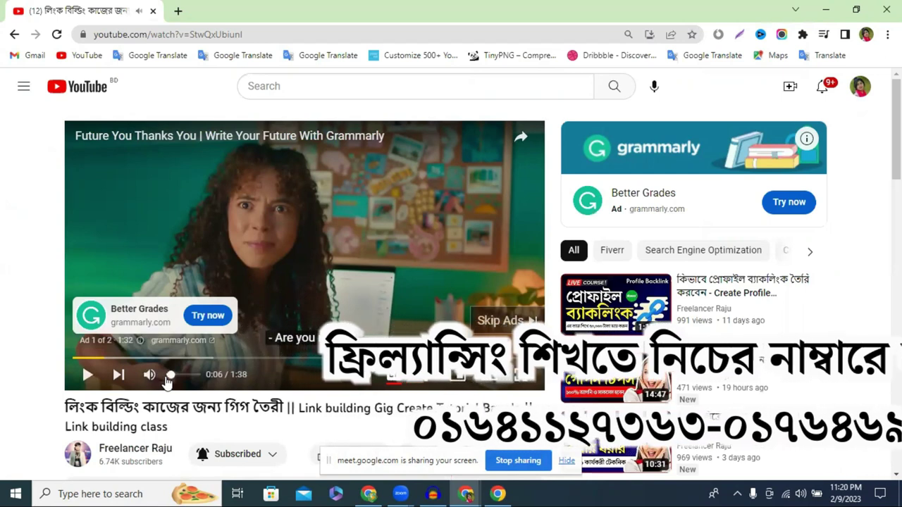
# - Lower the playing video's volume, restore its window to a smaller size, and close the leftover Google Chrome window behind it
pyautogui.click(168, 377)
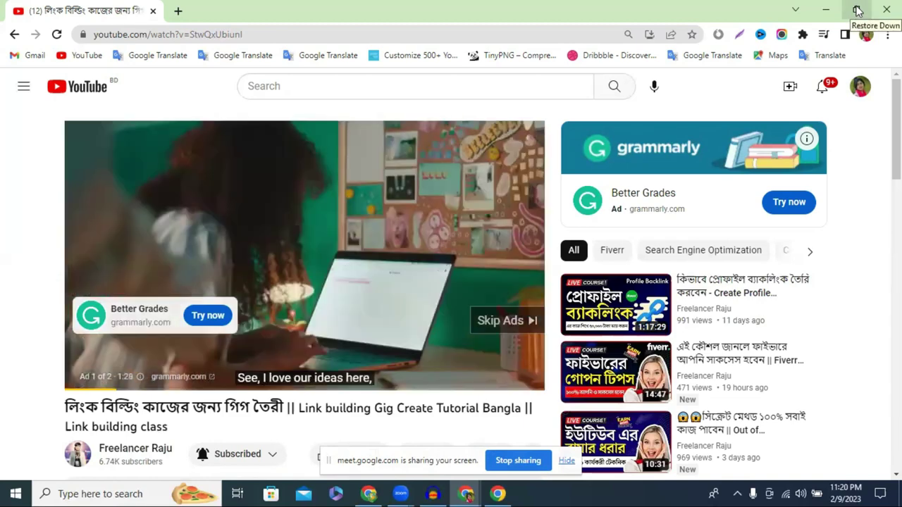
pyautogui.click(857, 12)
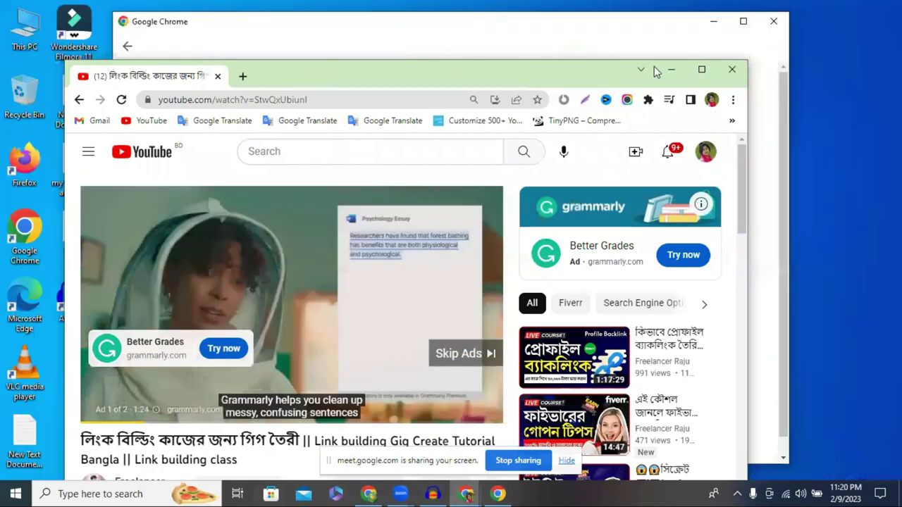
pyautogui.click(774, 21)
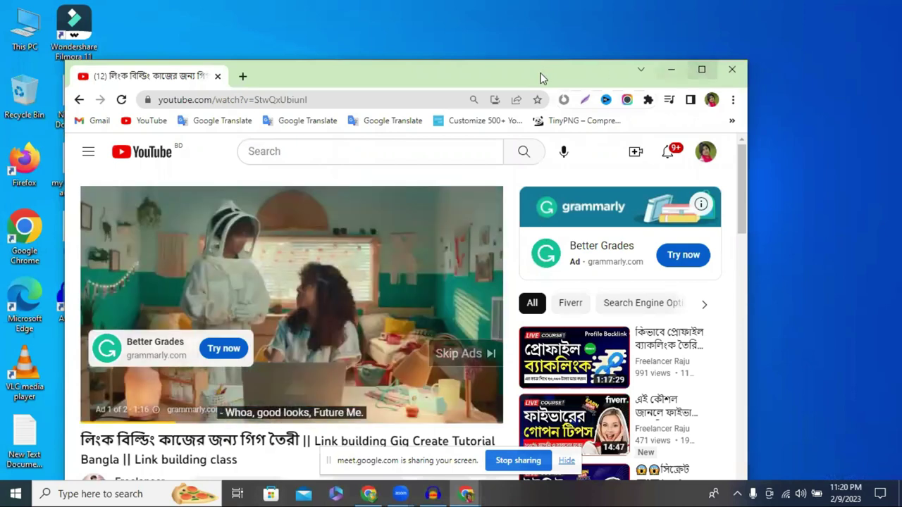
# - Shrink the YouTube video window until only its tab, address and bookmark rows remain, and place it near the desktop's upper edge
pyautogui.moveTo(573, 81); pyautogui.dragTo(637, 26)
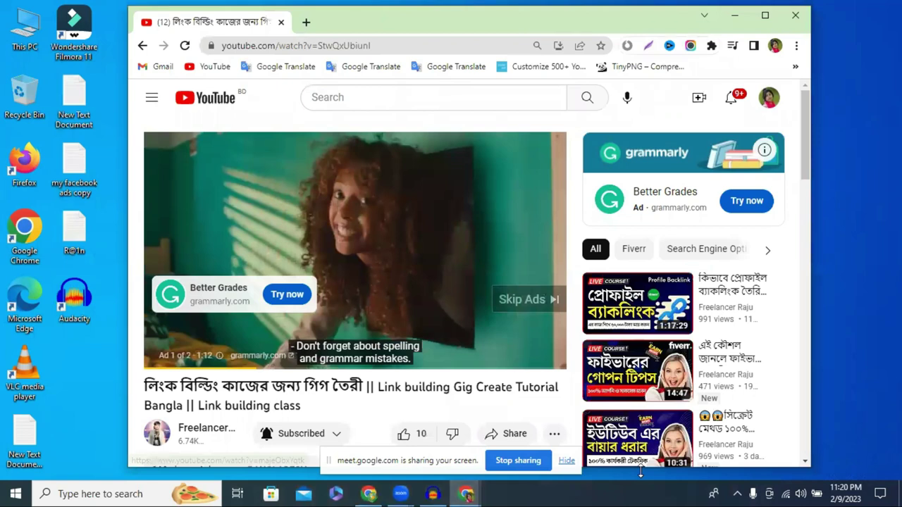
pyautogui.moveTo(640, 472); pyautogui.dragTo(367, 99)
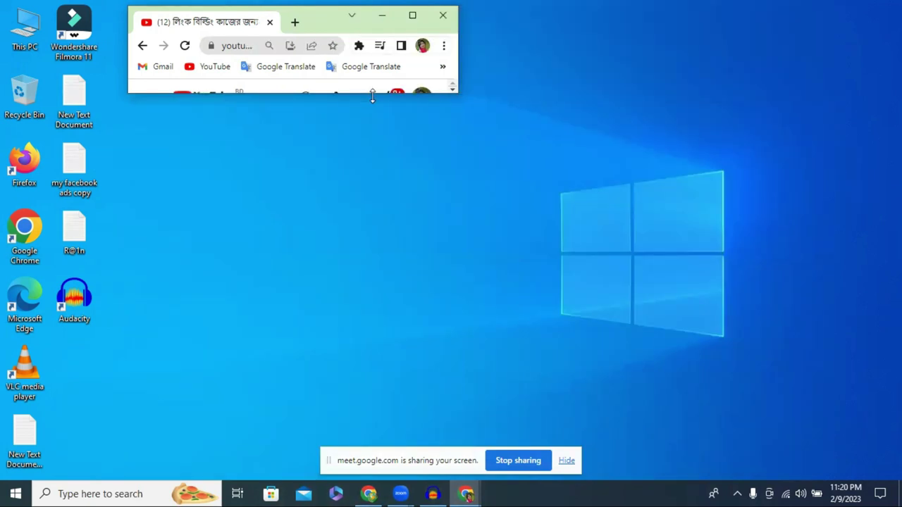
pyautogui.click(648, 113)
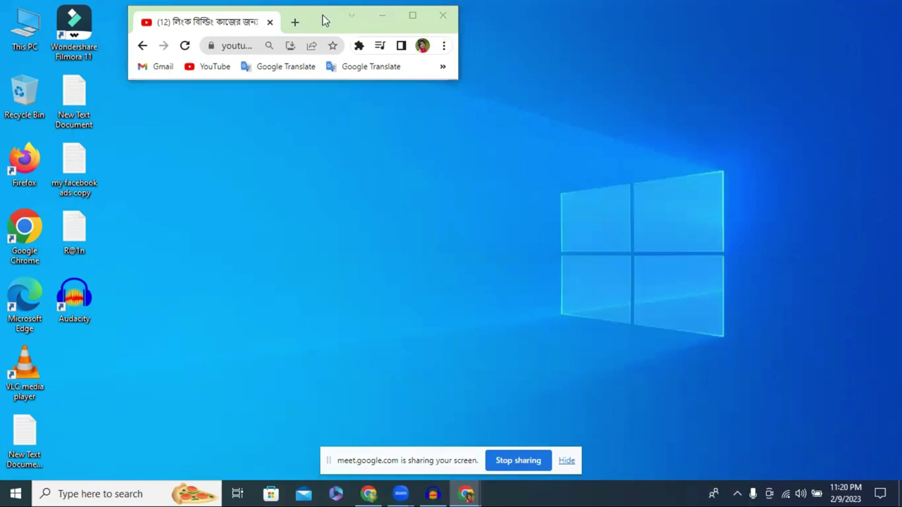
pyautogui.moveTo(205, 8); pyautogui.dragTo(235, 59)
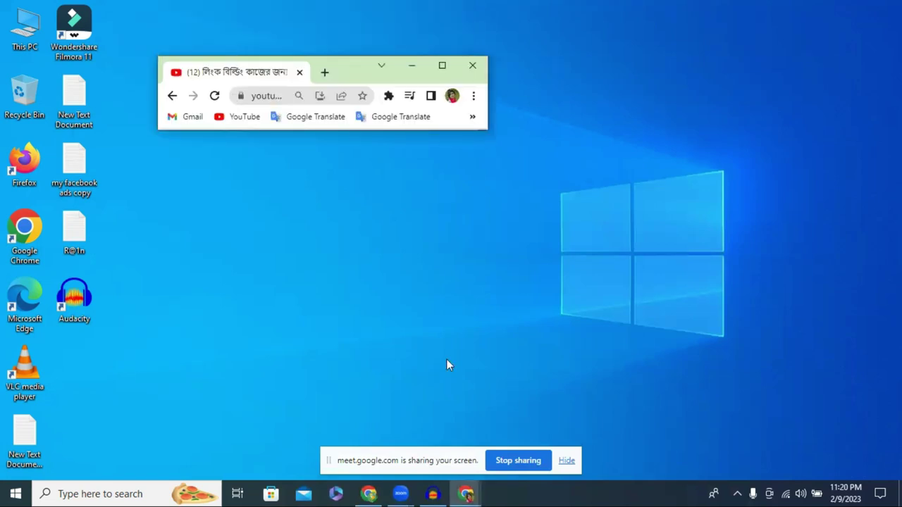
# - Return to the main Chrome window and open the fourth existing profile listed under Other profiles
pyautogui.click(372, 494)
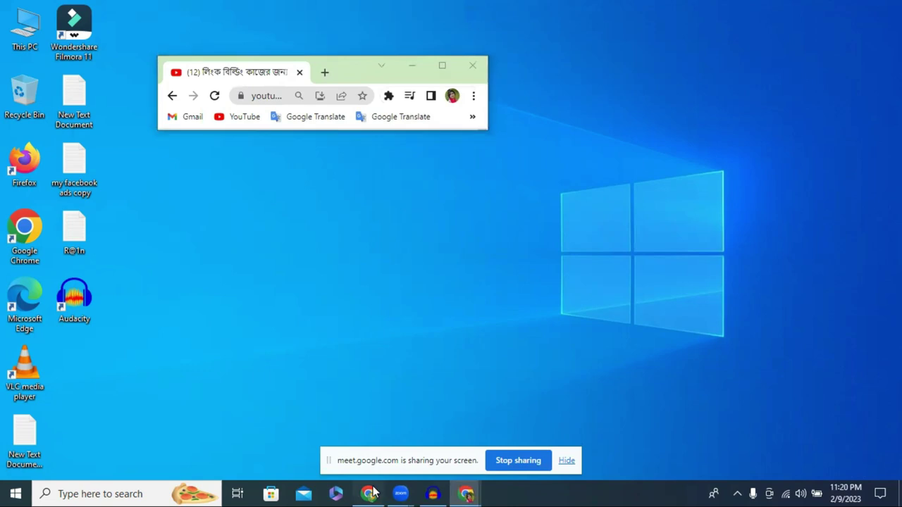
pyautogui.click(370, 493)
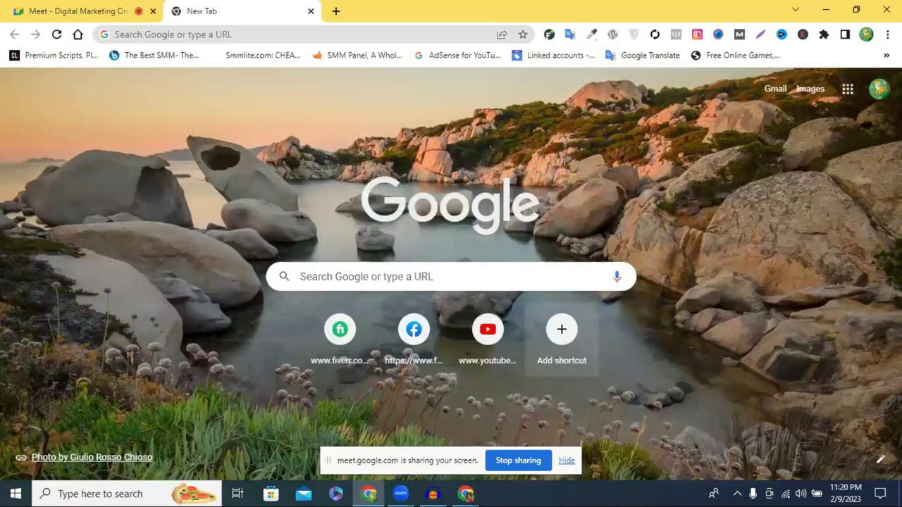
pyautogui.click(866, 36)
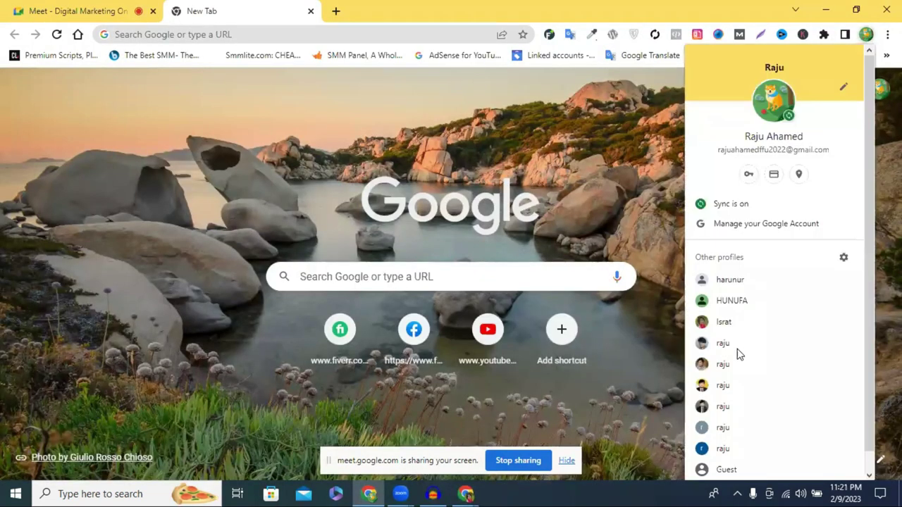
pyautogui.click(739, 350)
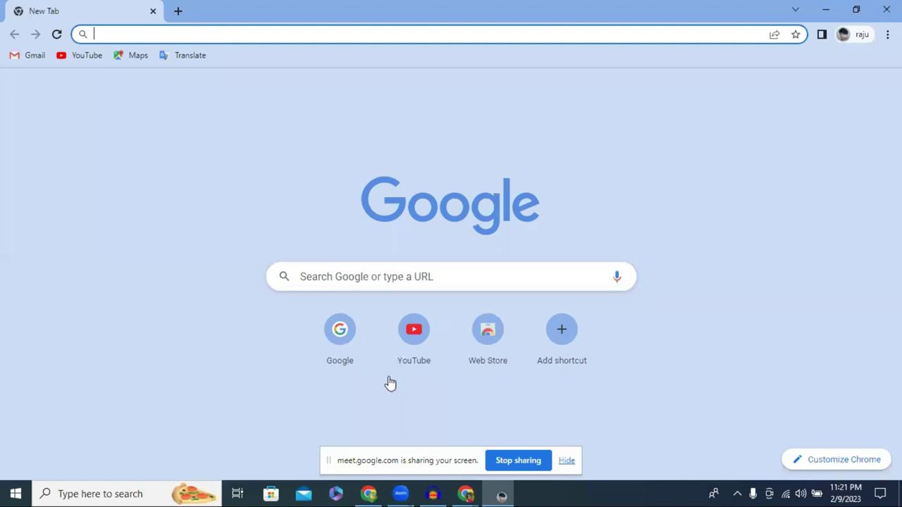
pyautogui.write('https://www.youtube.com/watch?v=hjjOU2JssKU&t=5s')
pyautogui.press('Return')
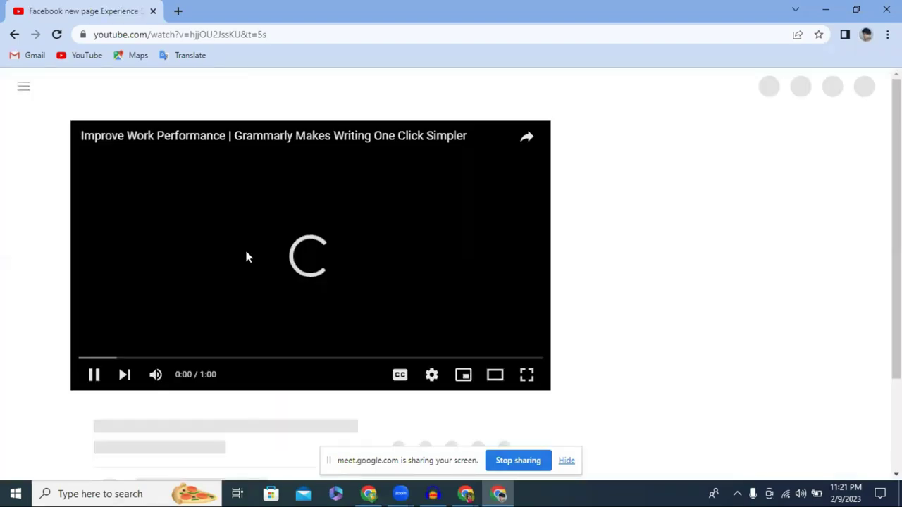
pyautogui.scroll(-2, 246, 257)
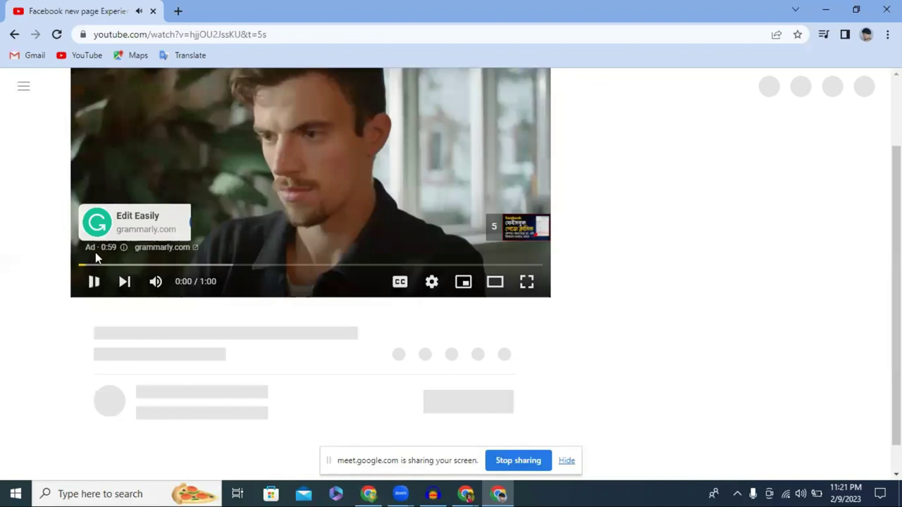
pyautogui.scroll(-1, 106, 246)
pyautogui.click(225, 149)
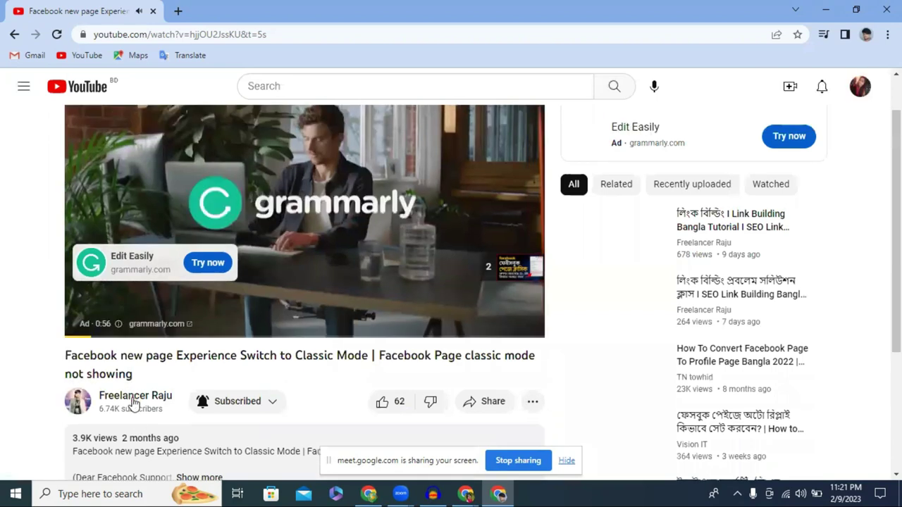
pyautogui.click(133, 399)
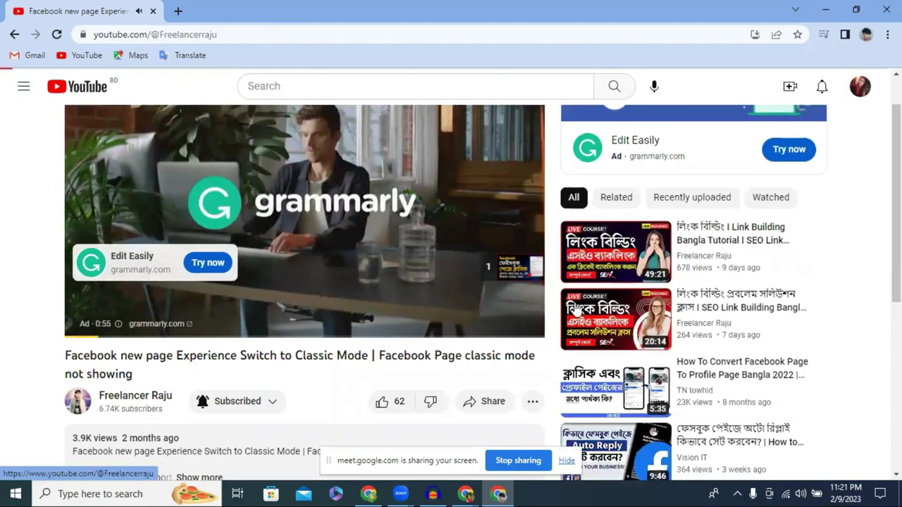
# - Open the Link building Gig video from the channel's Videos section and lower its playback volume
pyautogui.scroll(-4, 811, 318)
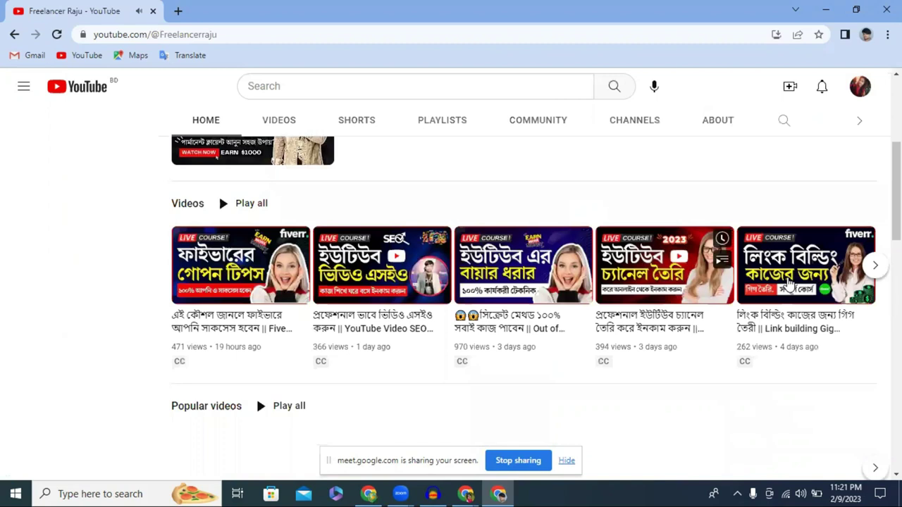
pyautogui.click(789, 282)
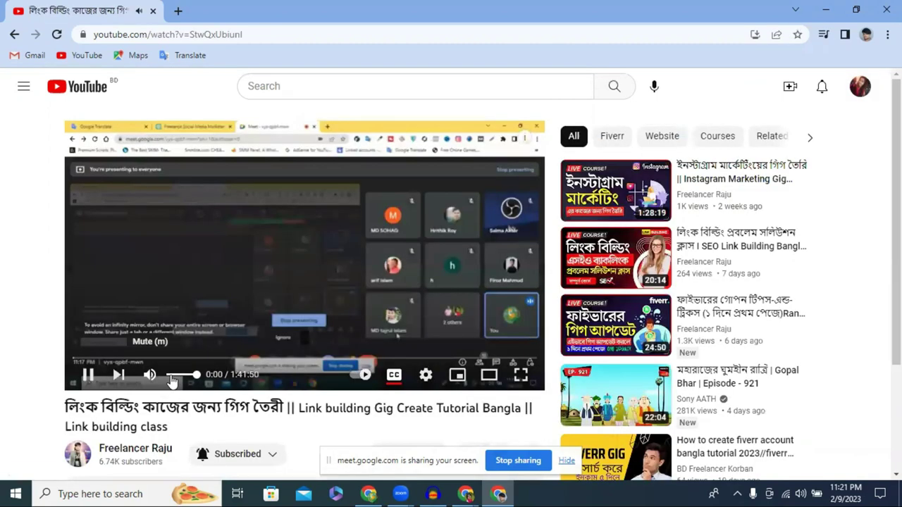
pyautogui.click(170, 376)
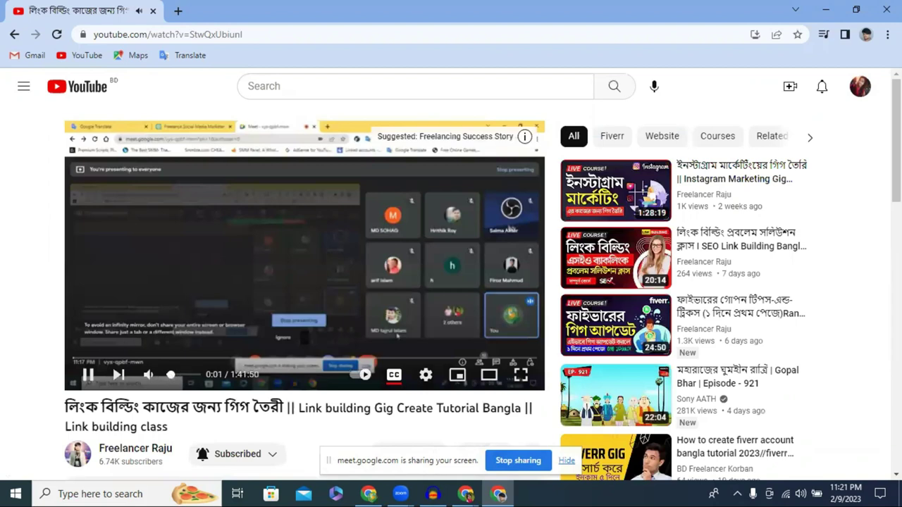
# - Minimize the main Chrome window, shrink the second profile's video window to a small strip, and place it beside the first one
pyautogui.click(856, 9)
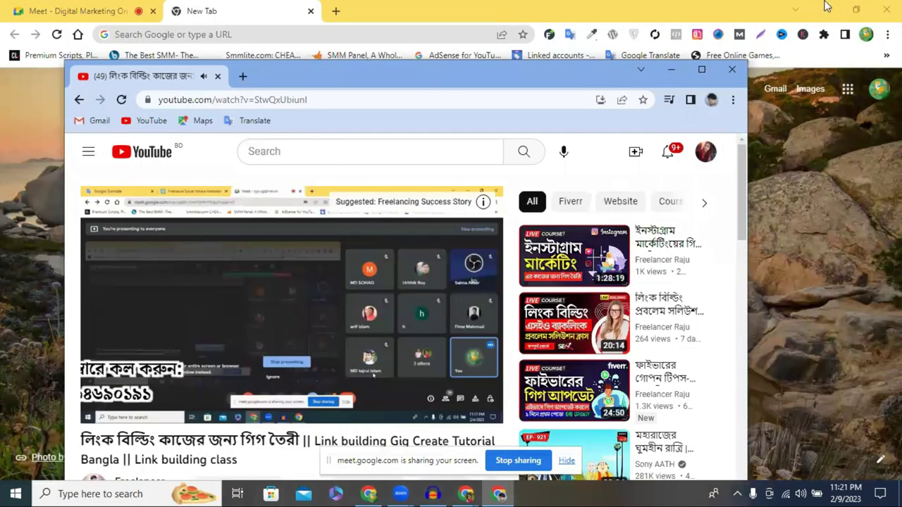
pyautogui.click(821, 7)
pyautogui.click(826, 10)
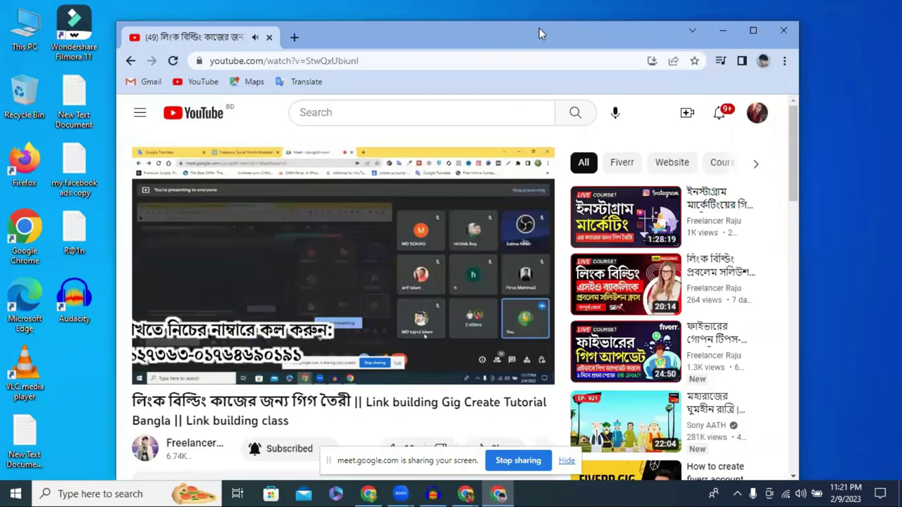
pyautogui.moveTo(539, 28); pyautogui.dragTo(564, 16)
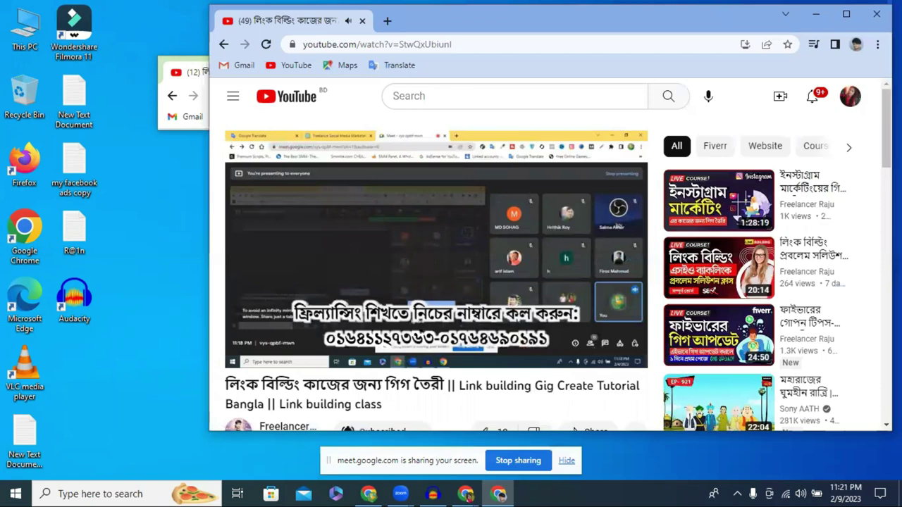
pyautogui.press('super+Down')
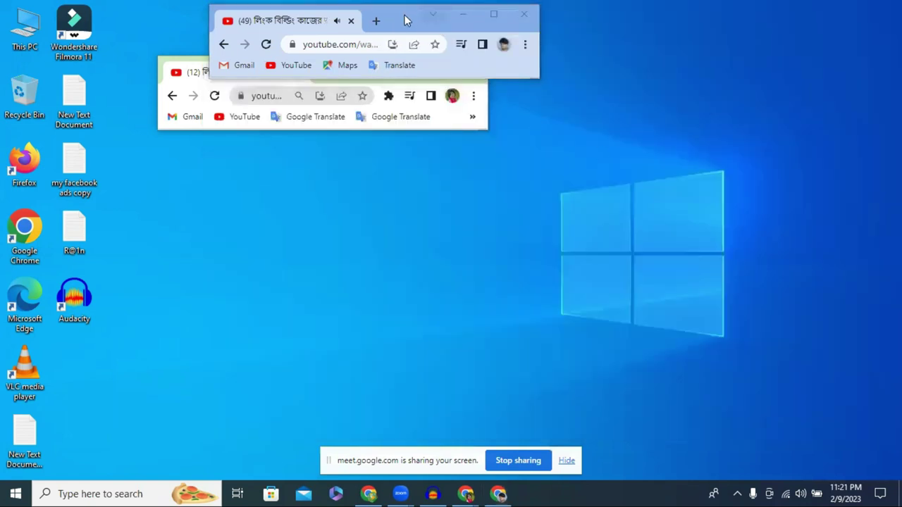
pyautogui.moveTo(405, 20); pyautogui.dragTo(690, 71)
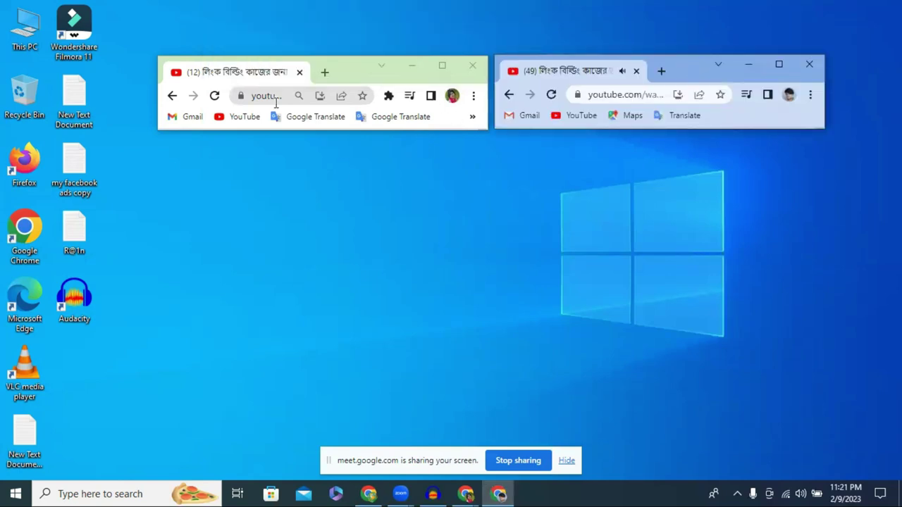
# - Maximize the first profile's video window to check its playback, and restore it to its small strip size
pyautogui.click(442, 66)
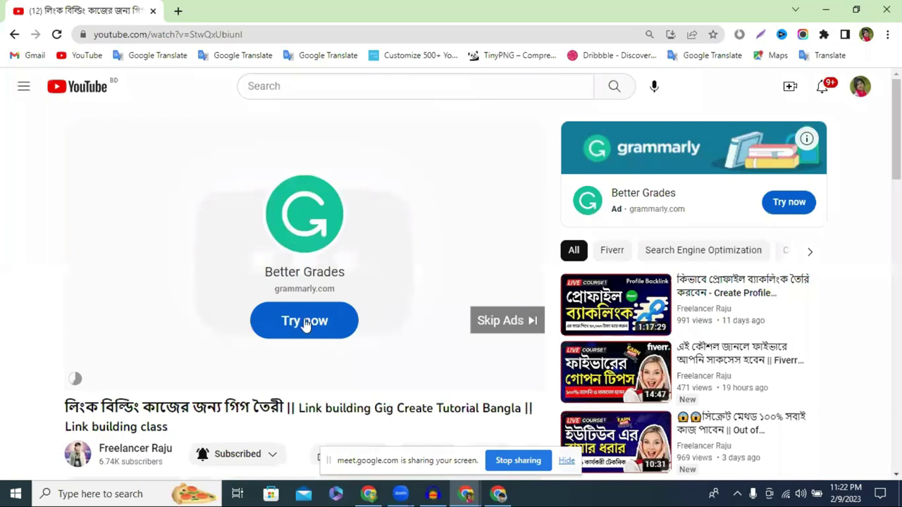
pyautogui.click(856, 10)
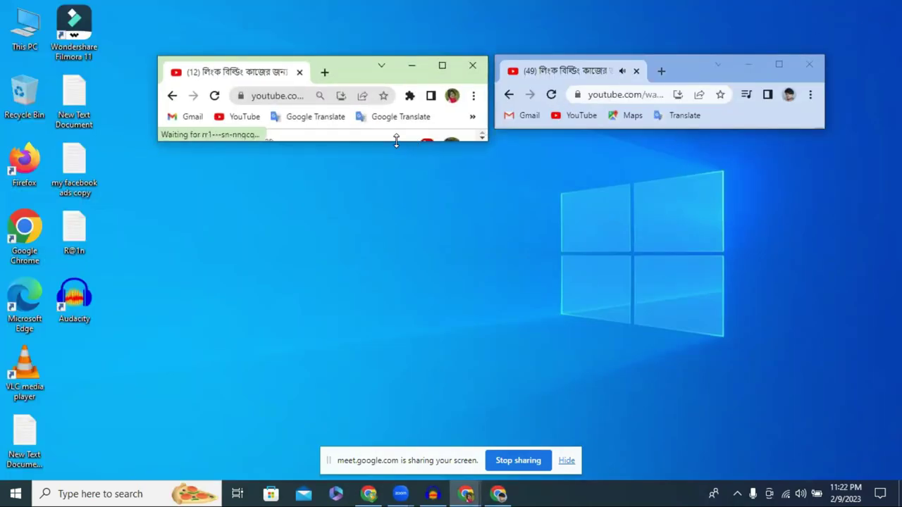
pyautogui.moveTo(396, 141); pyautogui.dragTo(422, 131)
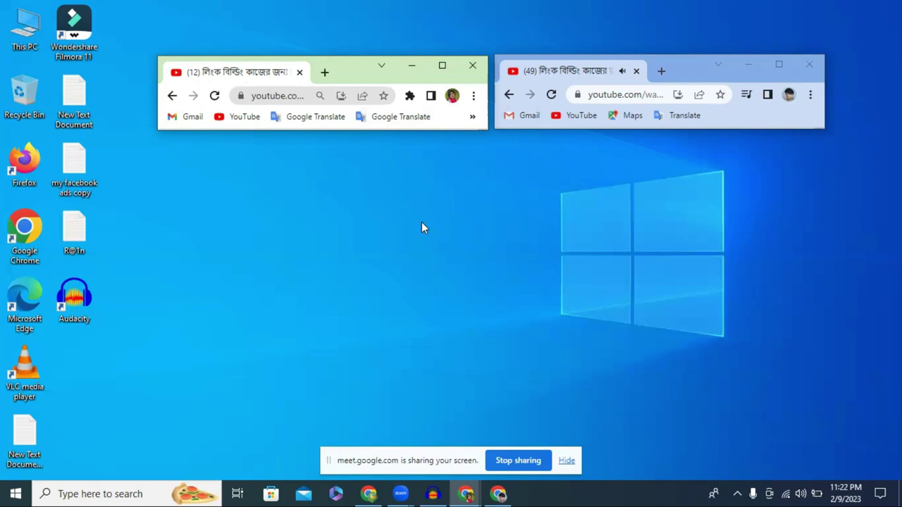
# - Close both small video windows and return to the main Chrome window
pyautogui.click(810, 64)
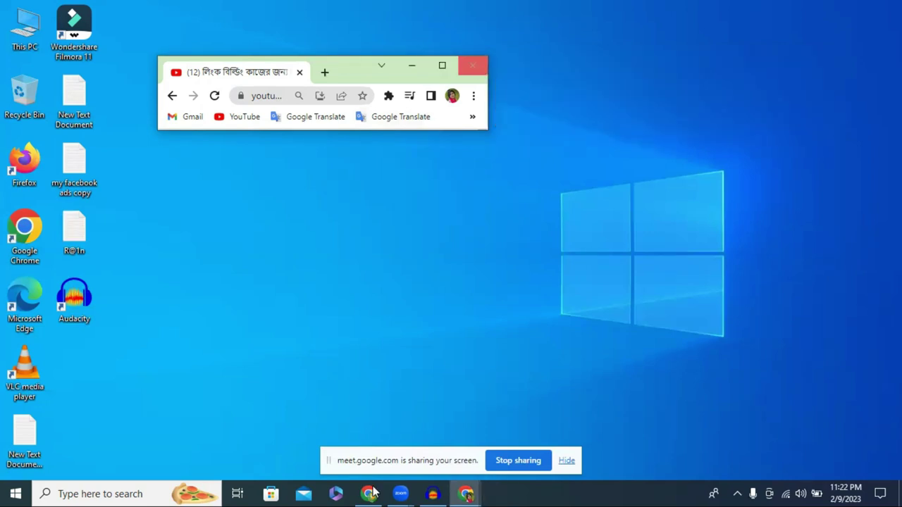
pyautogui.click(474, 66)
pyautogui.hotkey('alt', 'Tab')
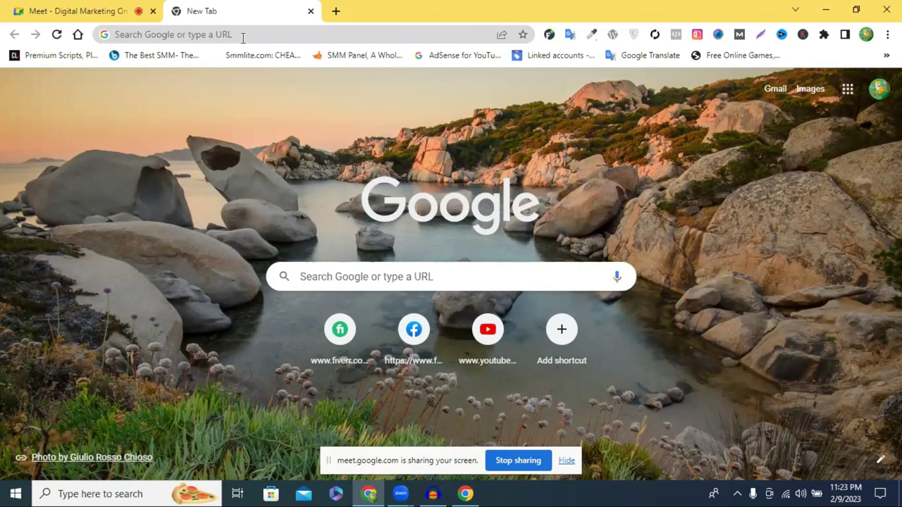
# - Open the bookmarked Best SMM and Smmlite.com sites in separate tabs, and add another tab for the SMM Panel bookmark
pyautogui.click(243, 34)
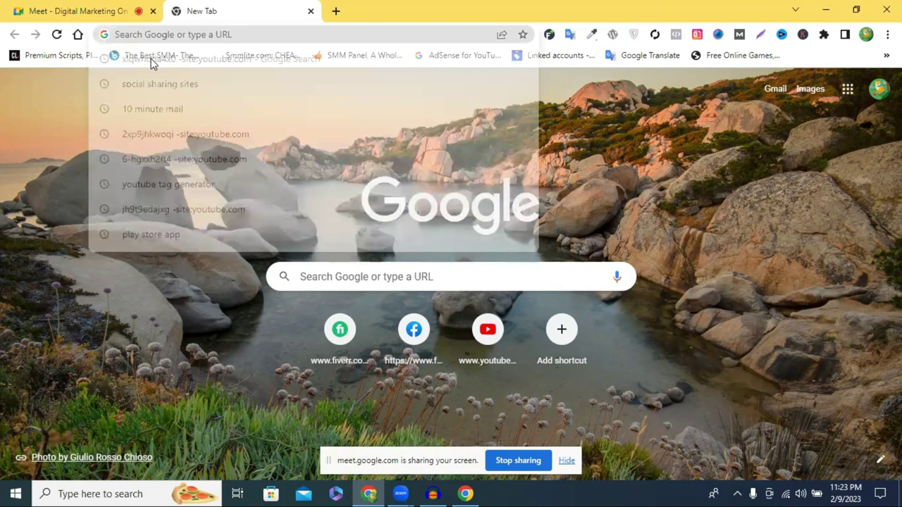
pyautogui.click(151, 56)
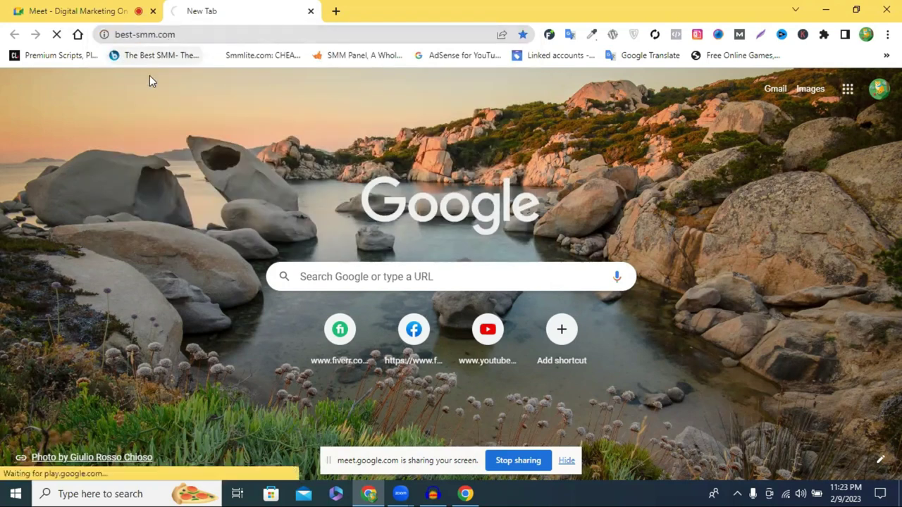
pyautogui.middleClick(265, 58)
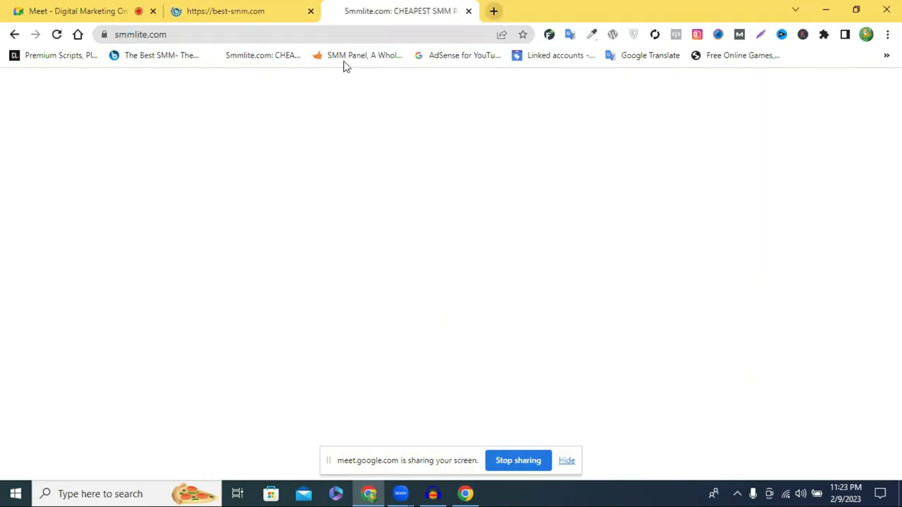
pyautogui.middleClick(352, 56)
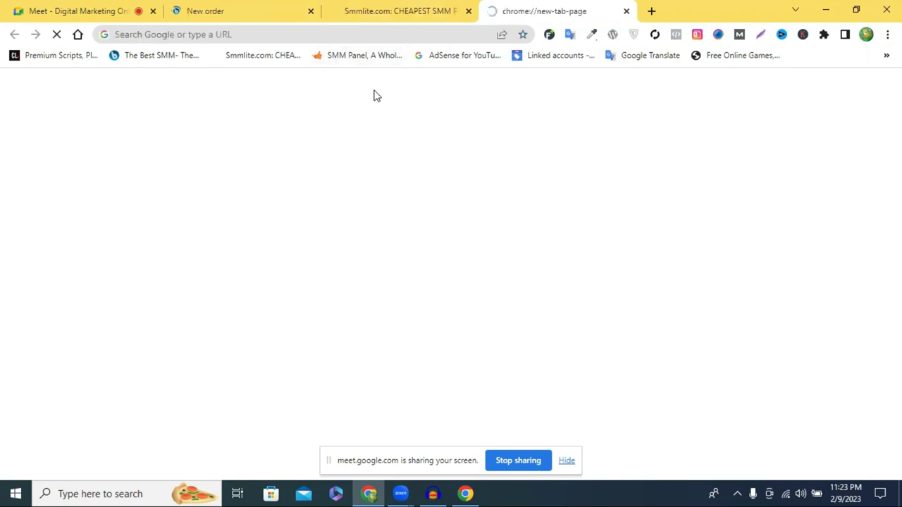
pyautogui.click(390, 9)
pyautogui.click(507, 7)
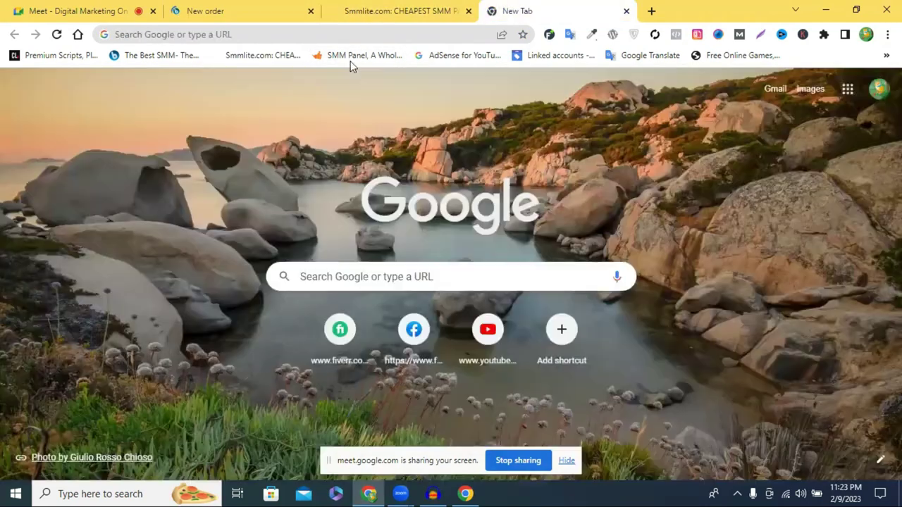
# - Log in to smmlite.com with the saved account username and password
pyautogui.hotkey('ctrl', 'shift', 'Tab')
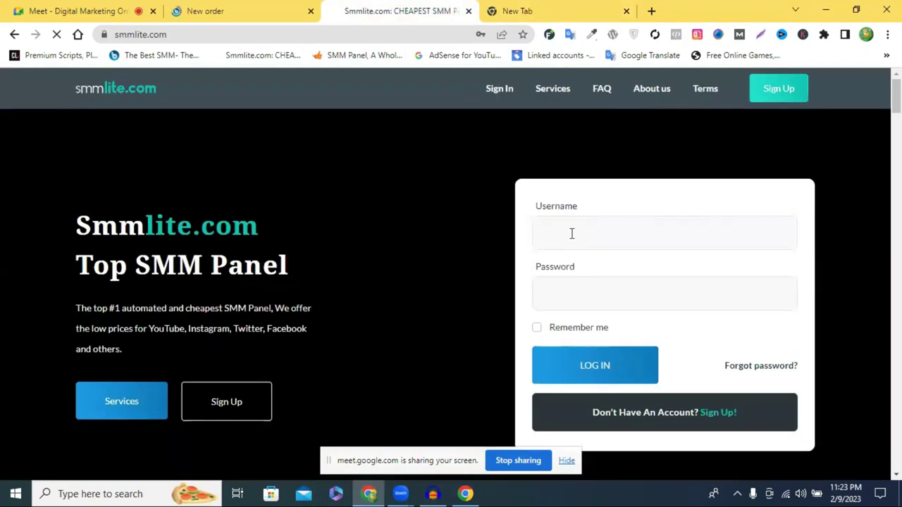
pyautogui.click(578, 233)
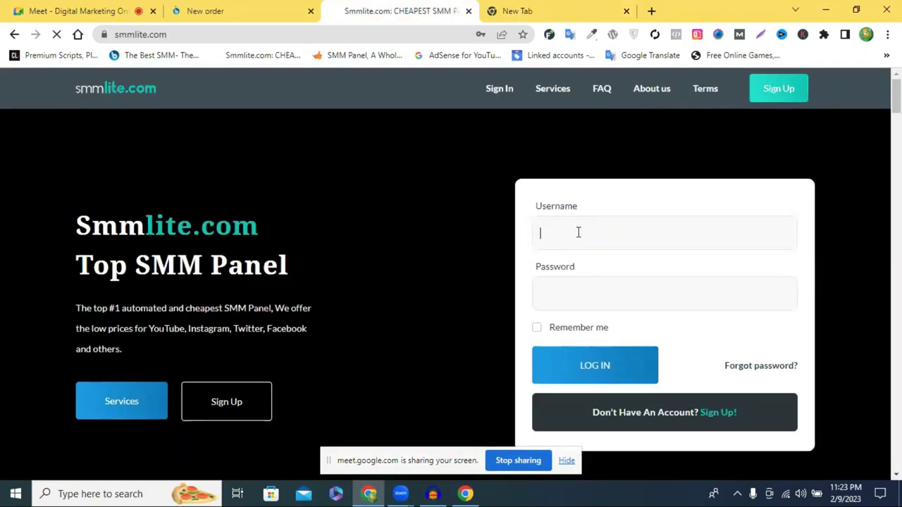
pyautogui.click(581, 372)
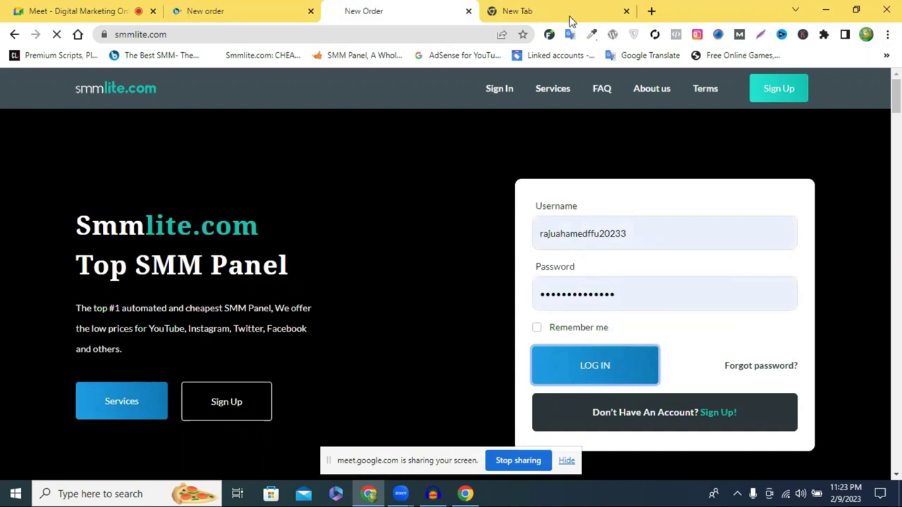
# - View the smmlite.com New Order page and switch to the best-smm.com New order page
pyautogui.click(554, 5)
pyautogui.click(386, 5)
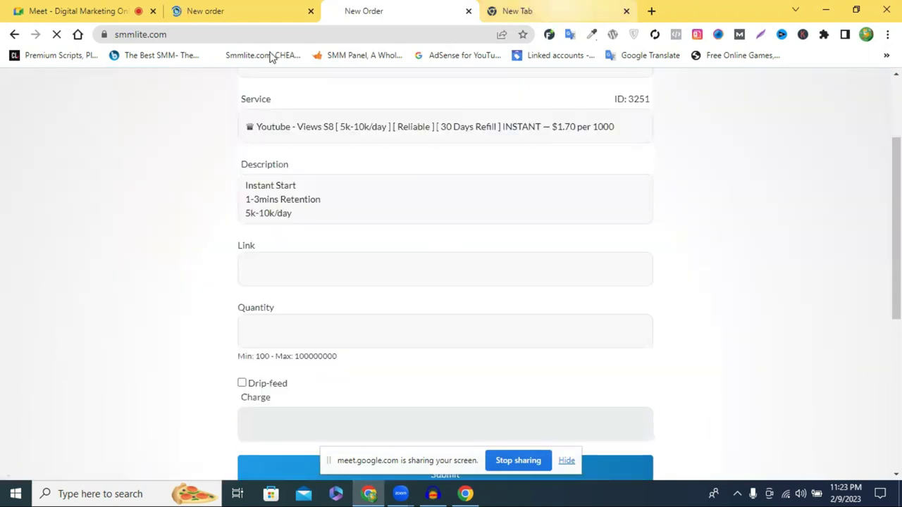
pyautogui.hotkey('ctrl', 'Tab')
pyautogui.hotkey('ctrl', '2')
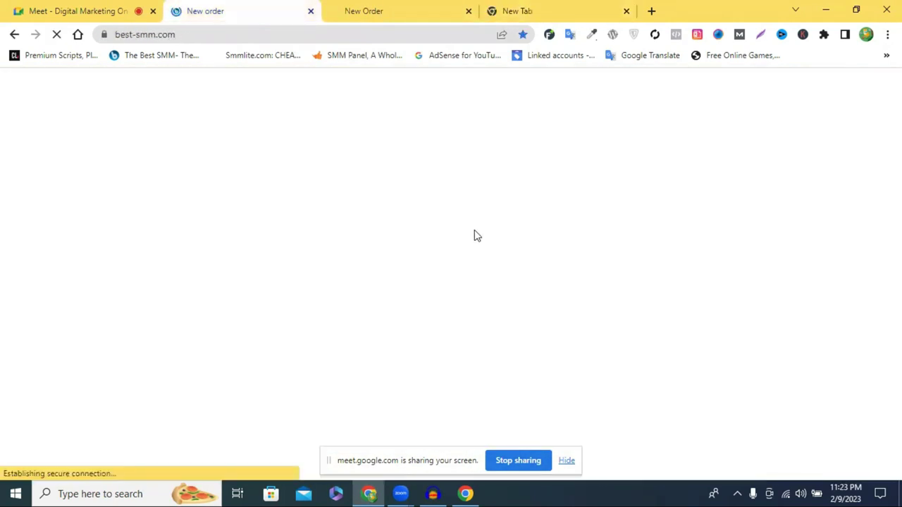